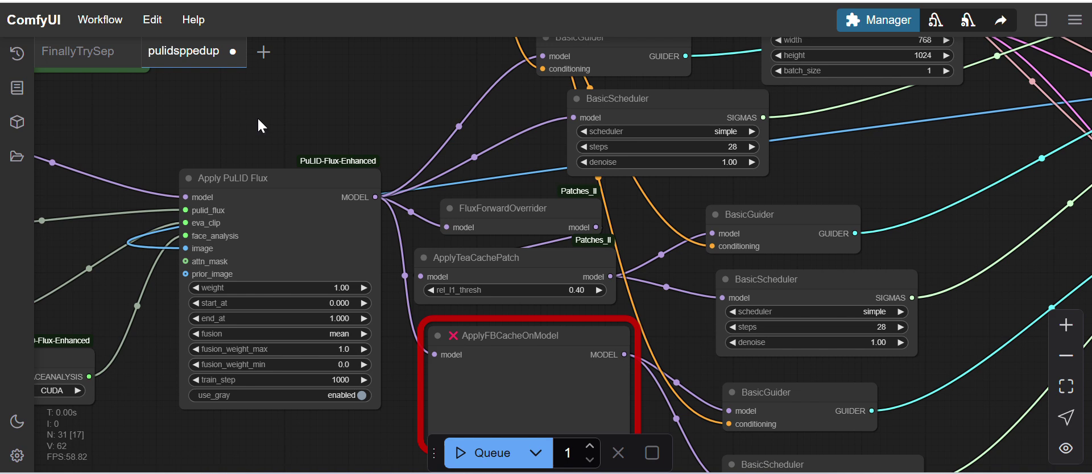
Step: Check the workflow for missing custom nodes in the ComfyUI Manager, and close the manager
left_click(852, 23)
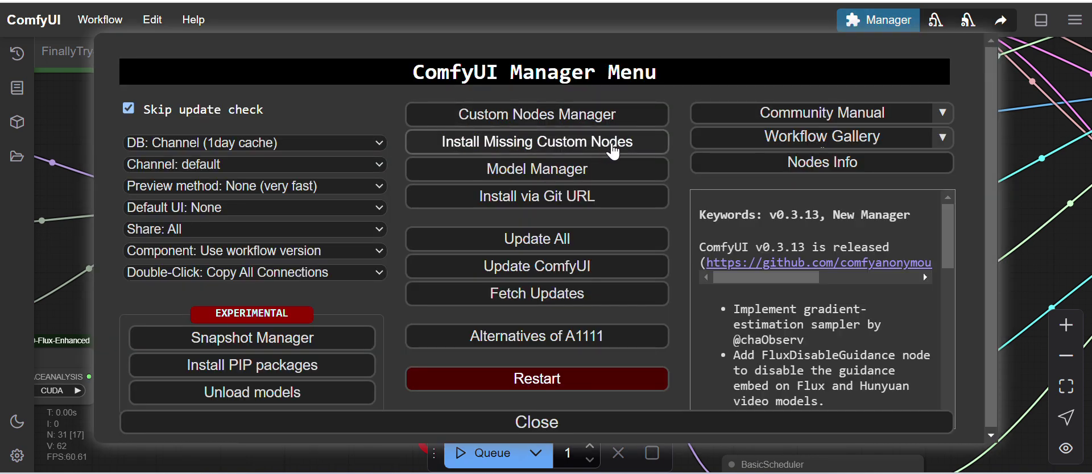
left_click(517, 147)
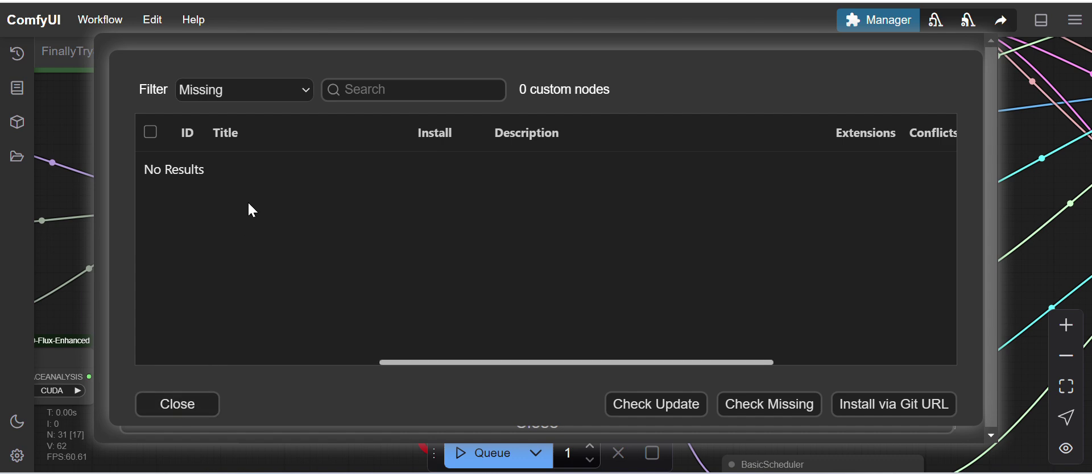
left_click(190, 408)
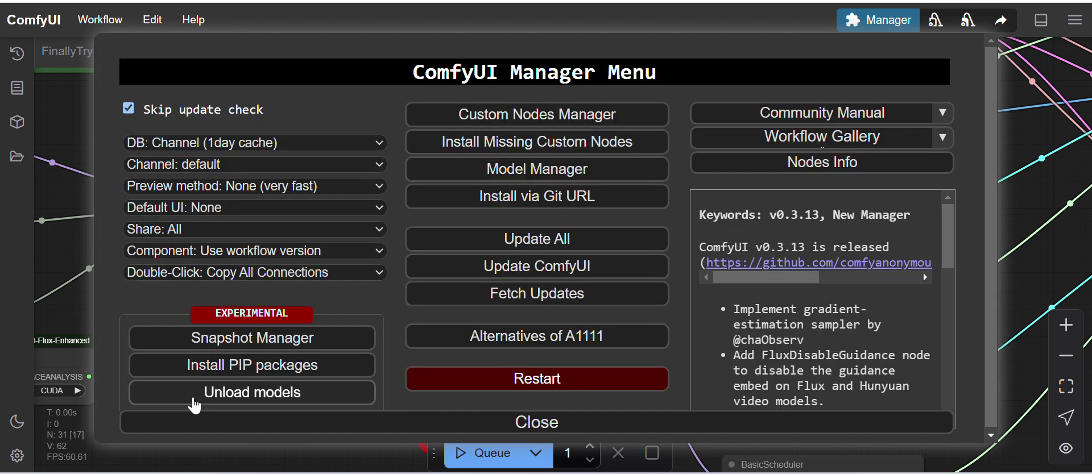
left_click(329, 433)
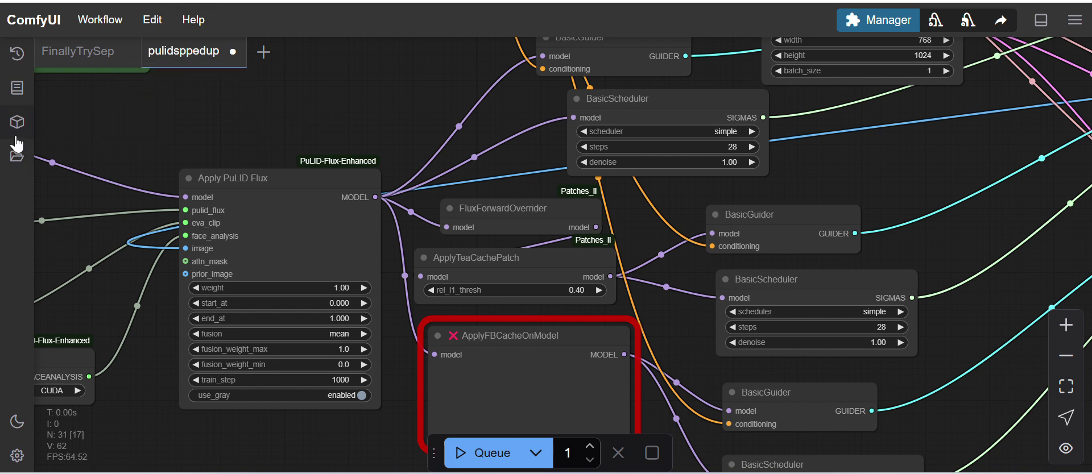
left_click(8, 164)
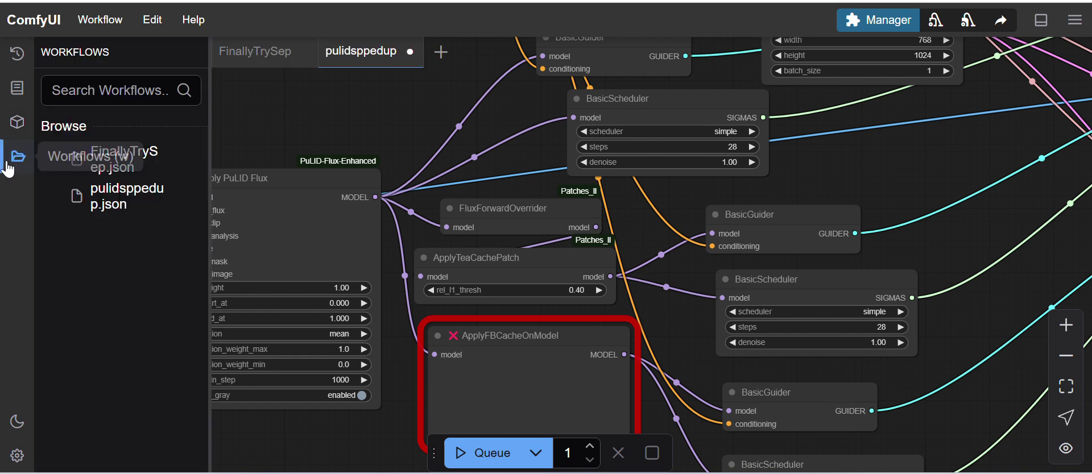
left_click(7, 164)
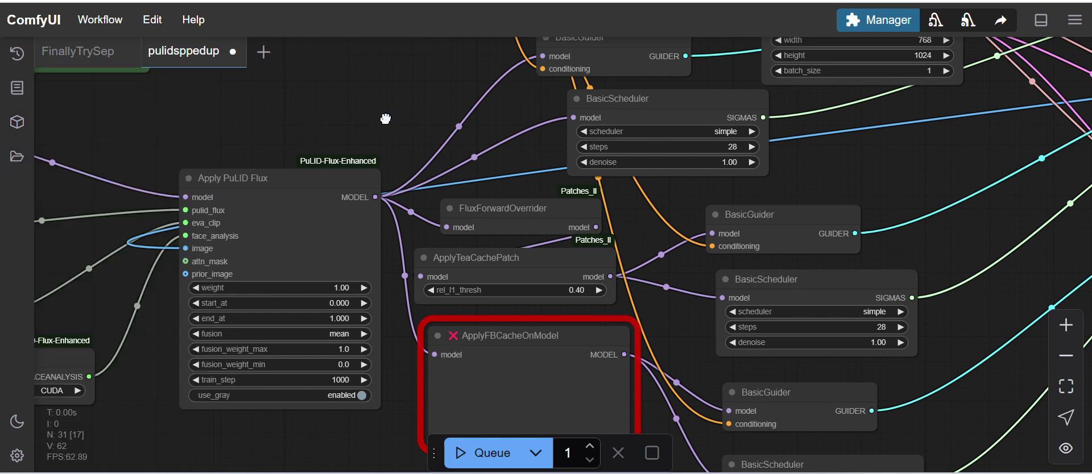
left_click_drag(386, 115, 251, 180)
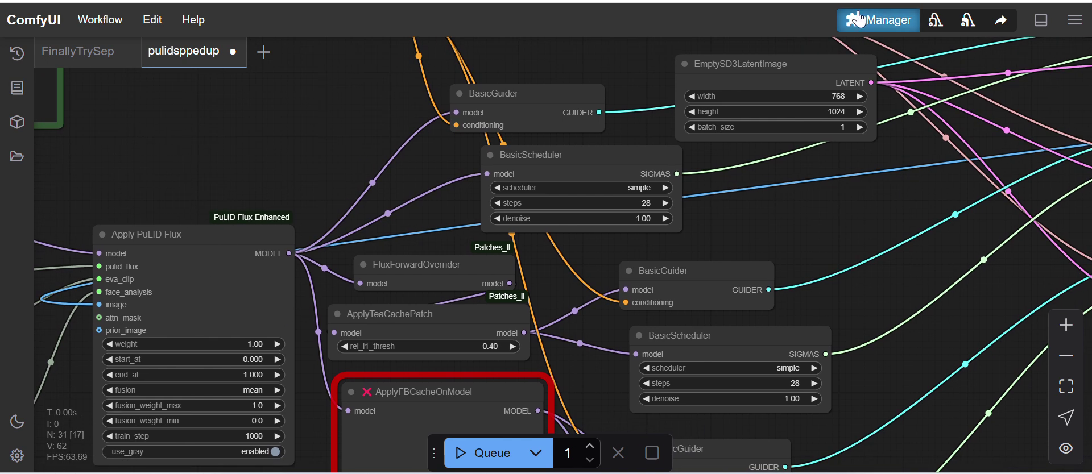
Step: Review the list of installed custom nodes in the ComfyUI Manager for the PuLID and patches packs, and close the manager
left_click(877, 20)
left_click(522, 157)
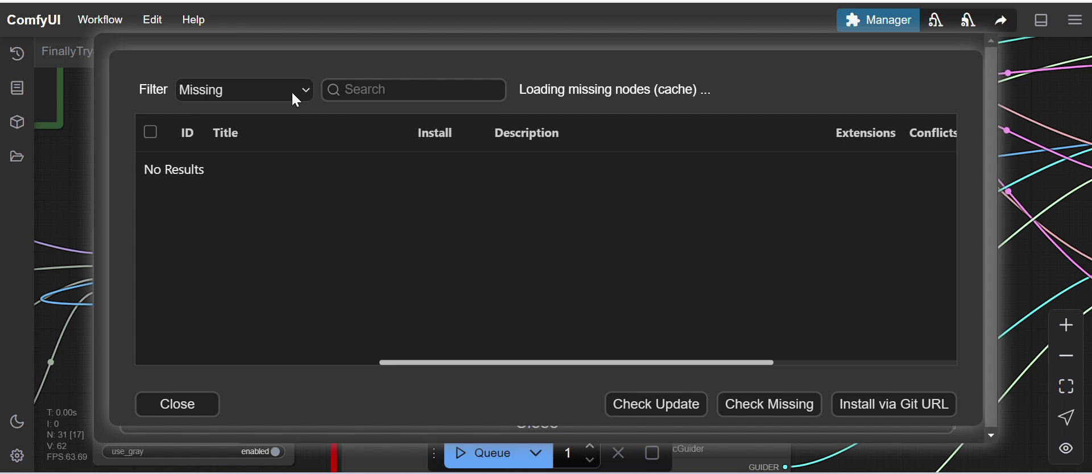
left_click(292, 94)
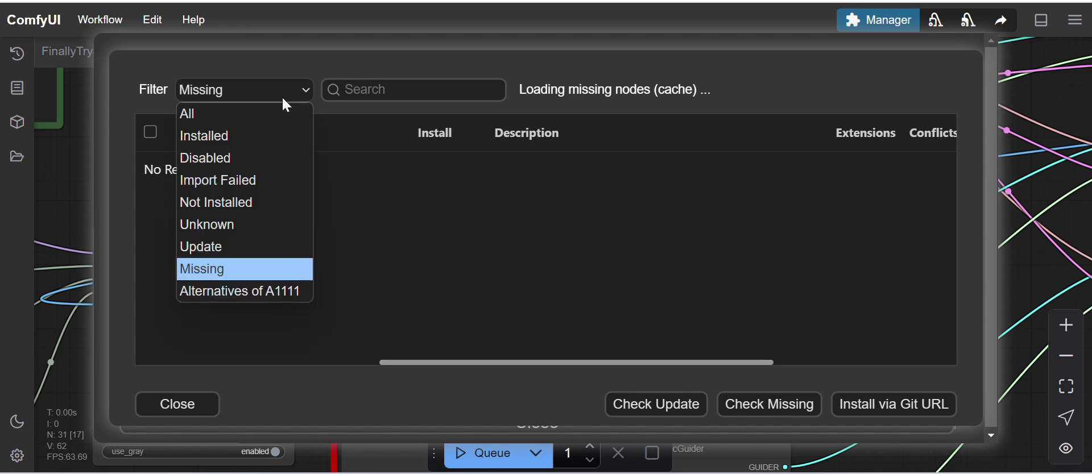
left_click(231, 136)
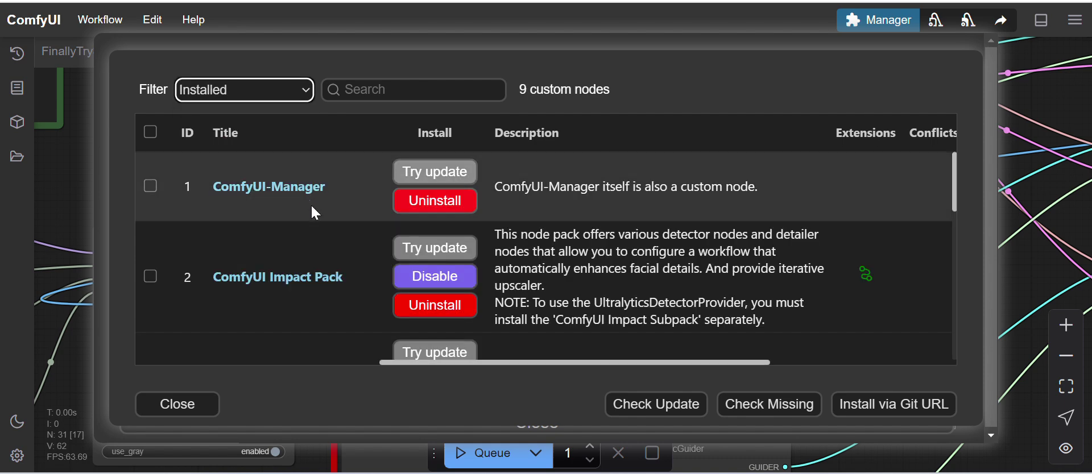
scroll(311, 226, "down", 3)
scroll(311, 227, "down", 1)
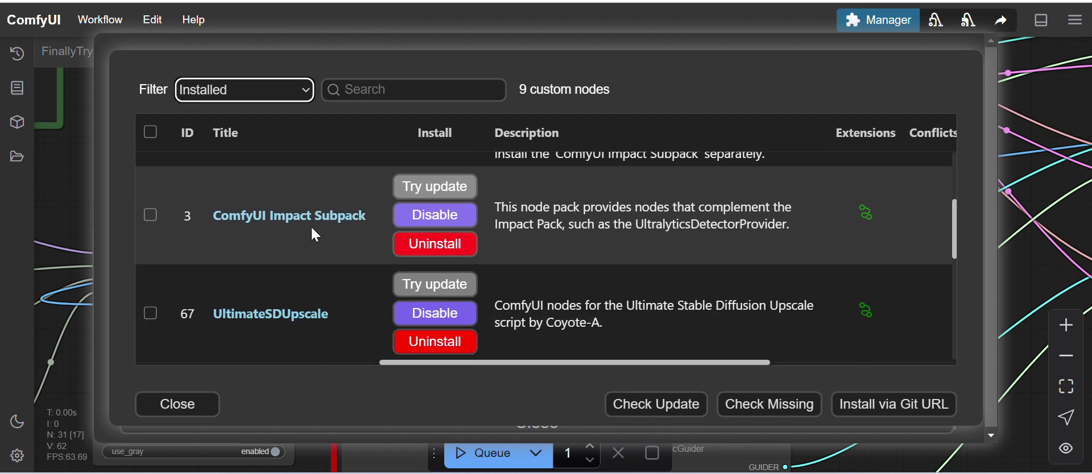
scroll(307, 256, "down", 8)
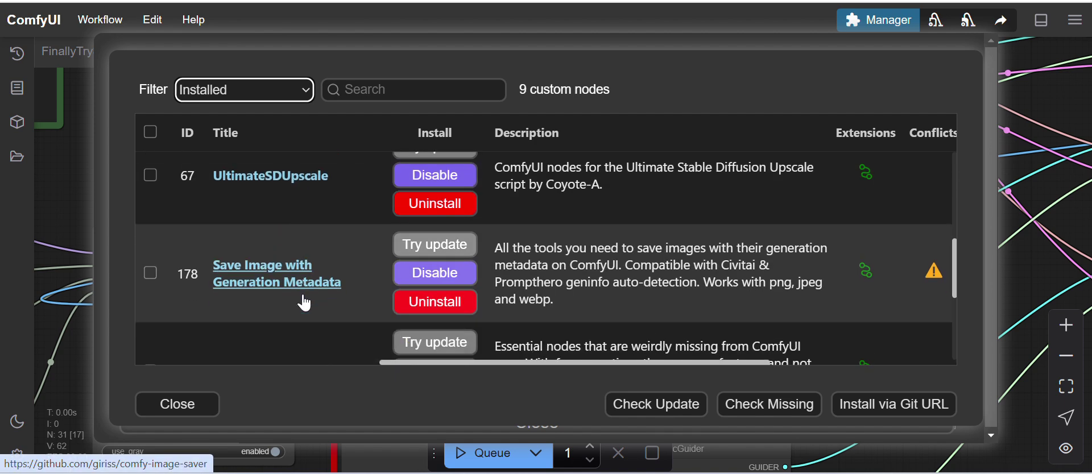
scroll(314, 364, "down", 2)
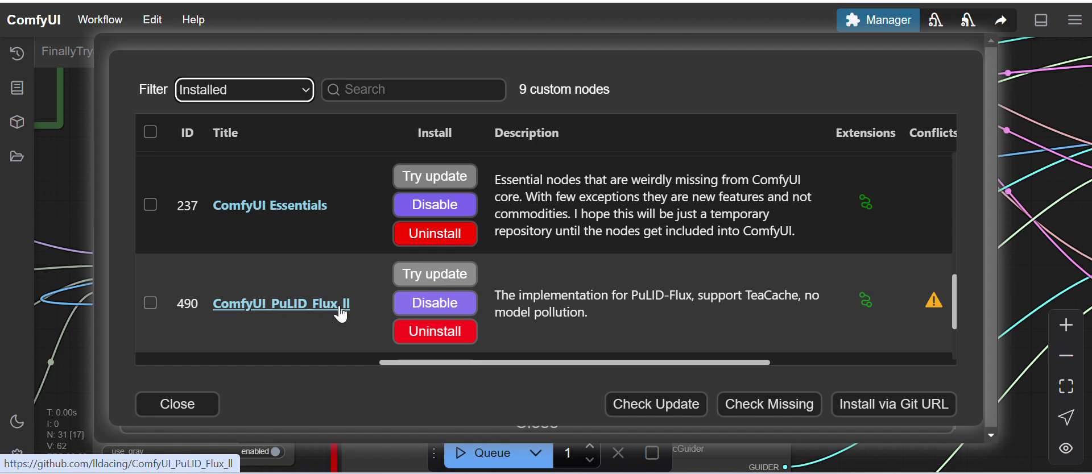
scroll(367, 310, "down", 2)
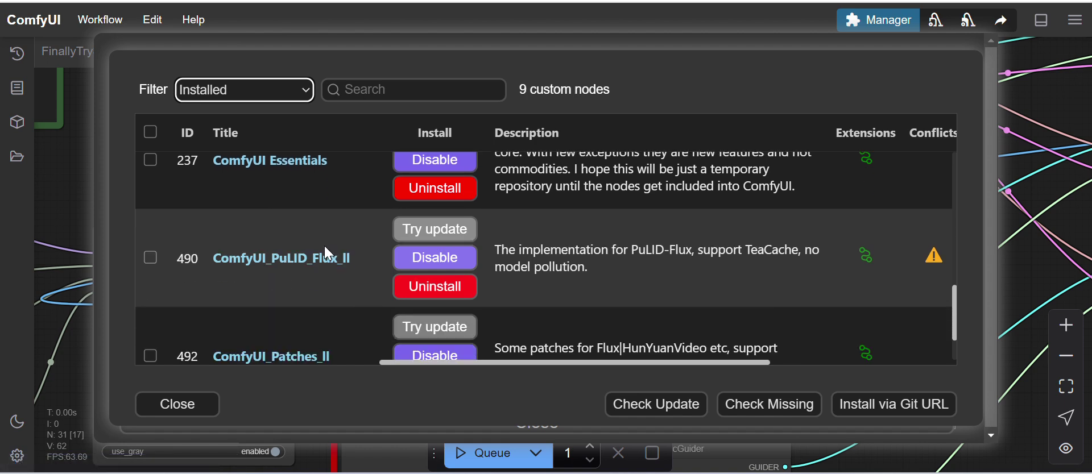
scroll(346, 262, "down", 1)
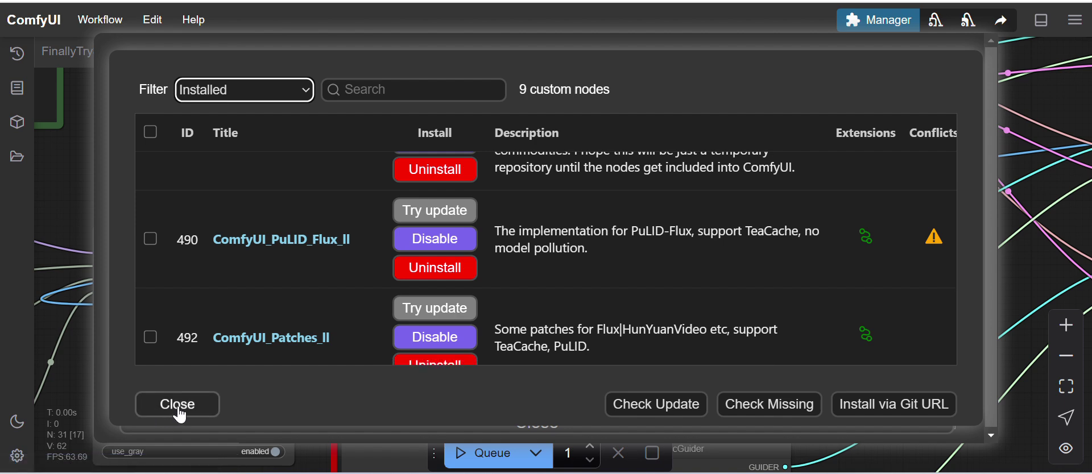
left_click(178, 410)
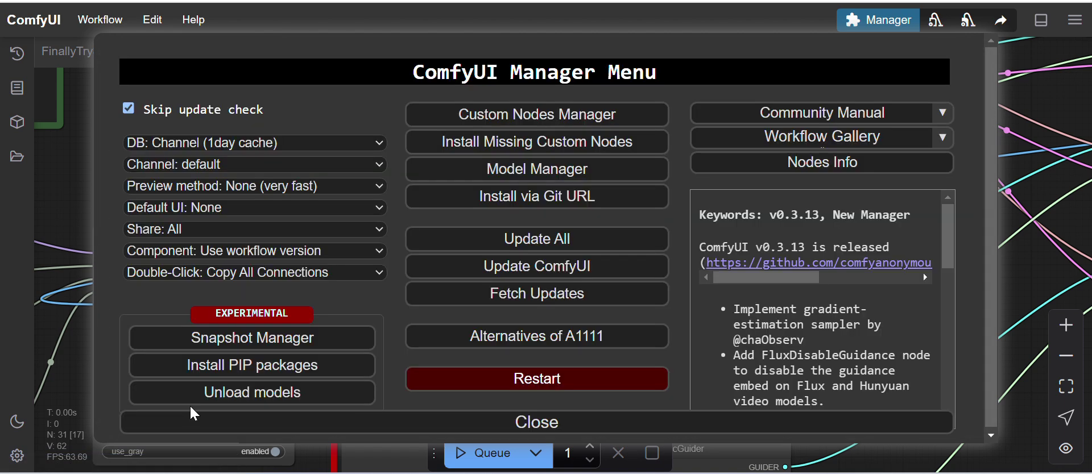
left_click(288, 421)
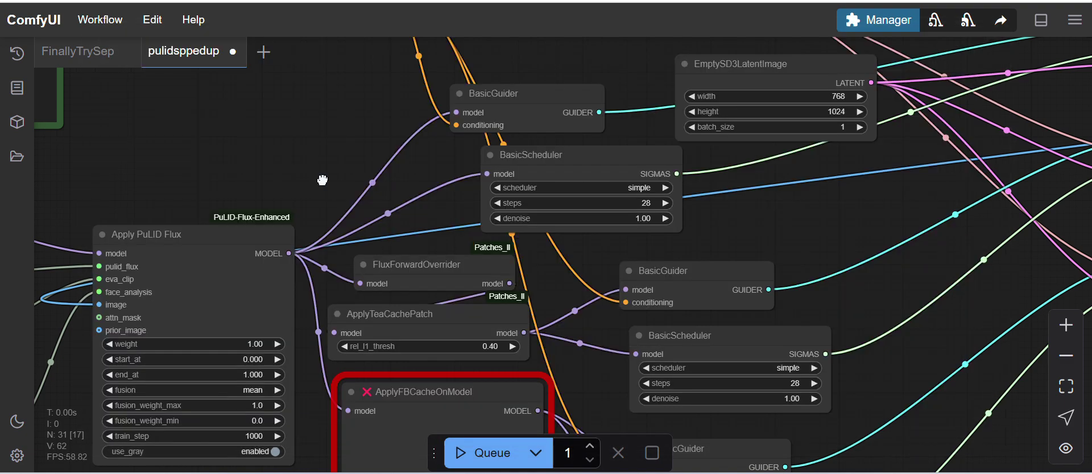
Step: Move the ApplyFBCacheOnModel node slightly down and to the right, leaving it deselected
left_click_drag(323, 180, 317, 77)
left_click_drag(313, 325, 342, 268)
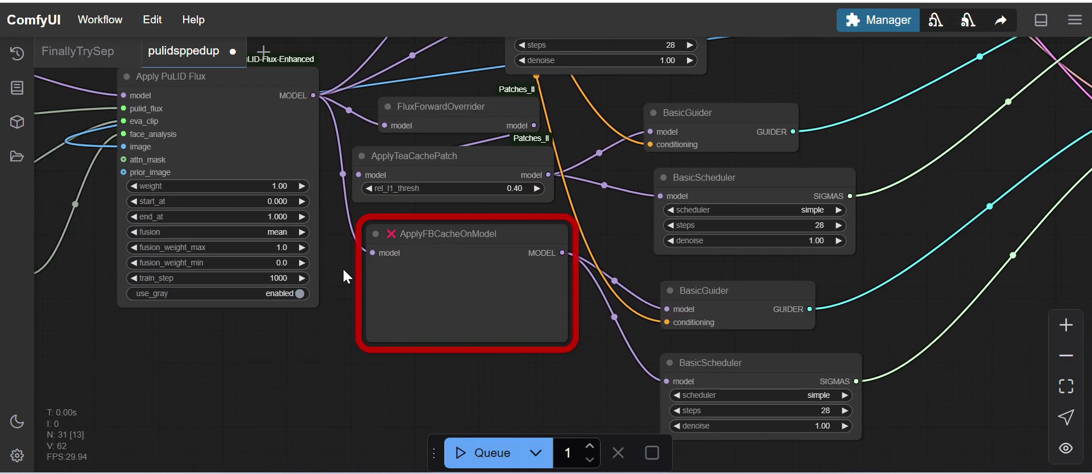
left_click_drag(444, 234, 454, 256)
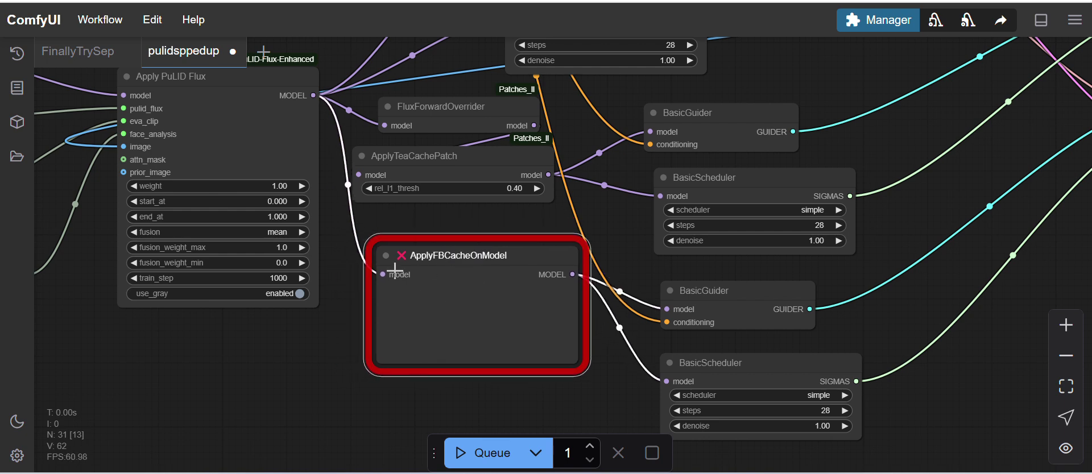
left_click(333, 337)
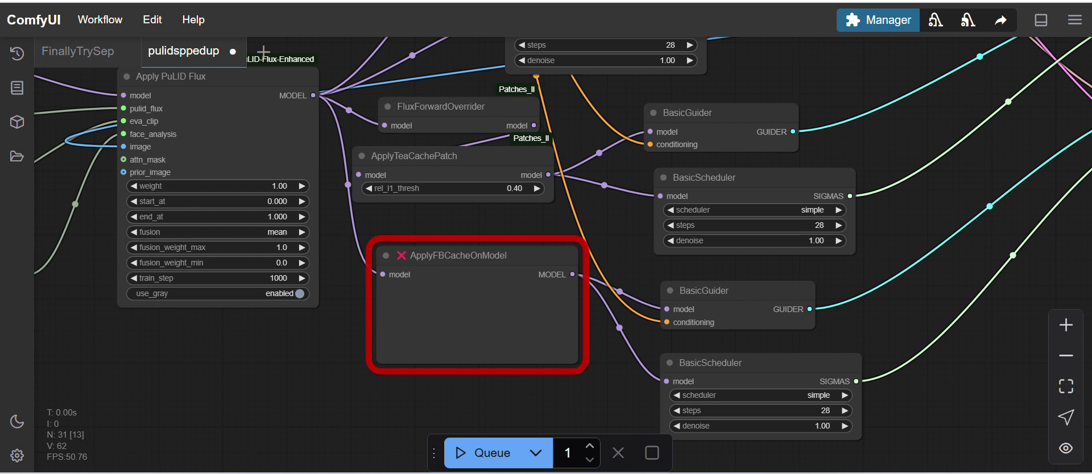
left_click(873, 25)
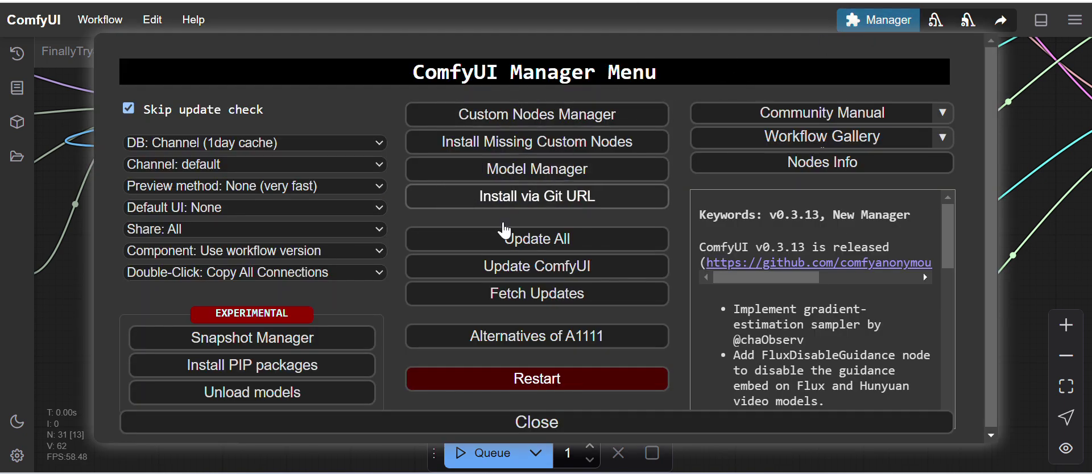
left_click(500, 149)
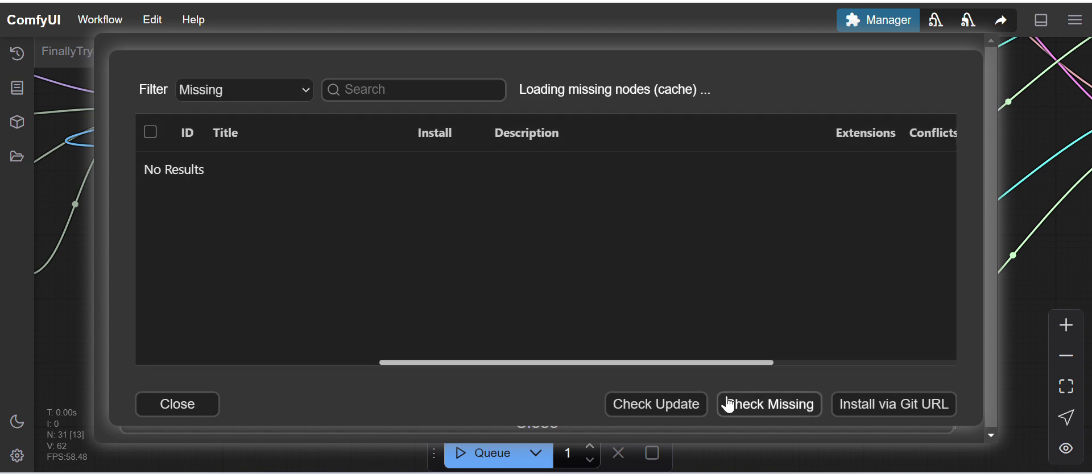
left_click(877, 415)
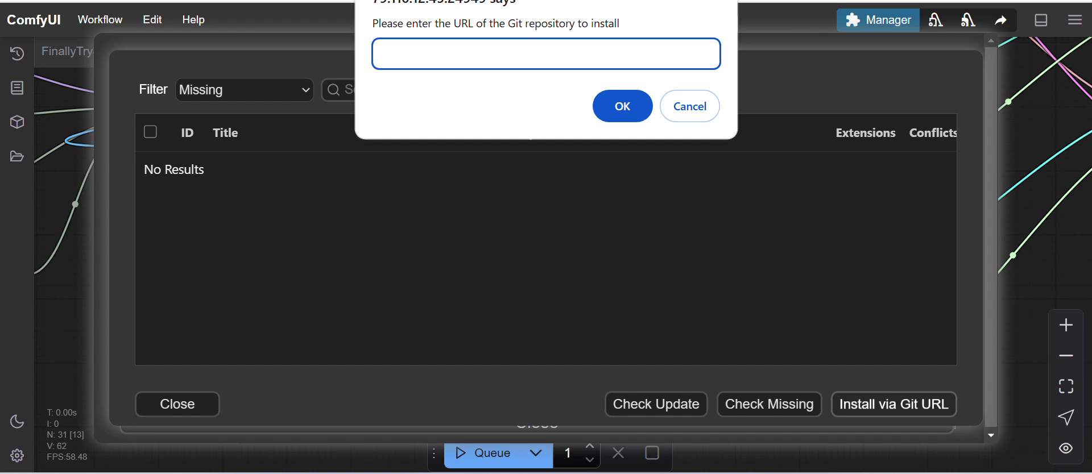
key("Escape")
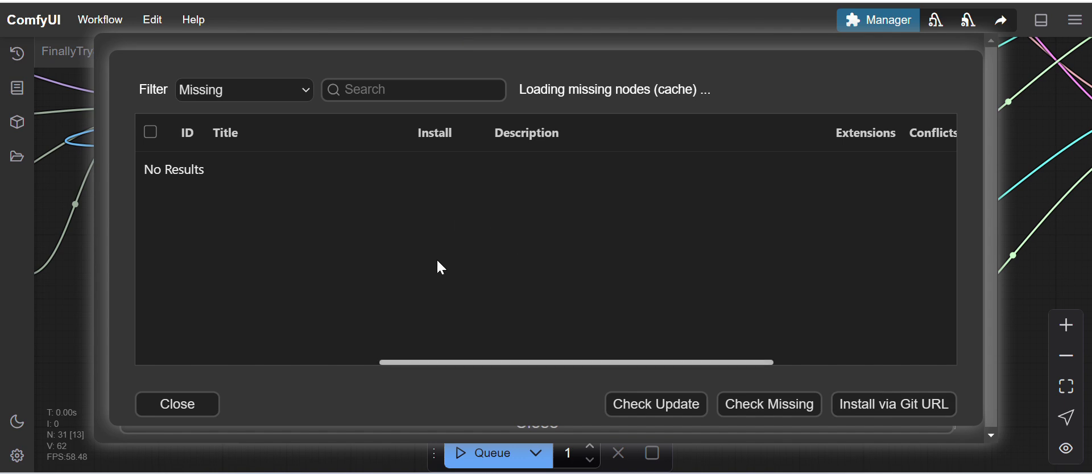
left_click(889, 405)
type("https://github.com/chengzeyi/Comfy-WaveSpeed.git")
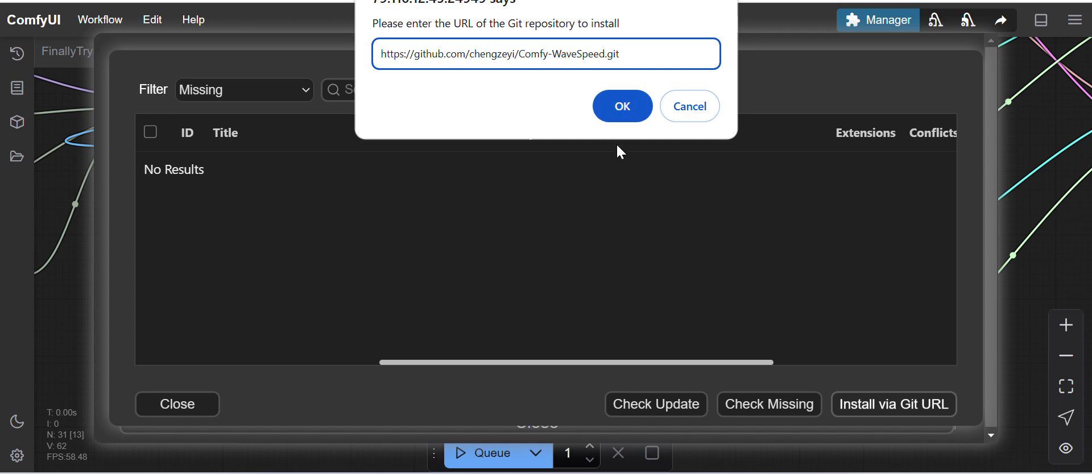
left_click(622, 111)
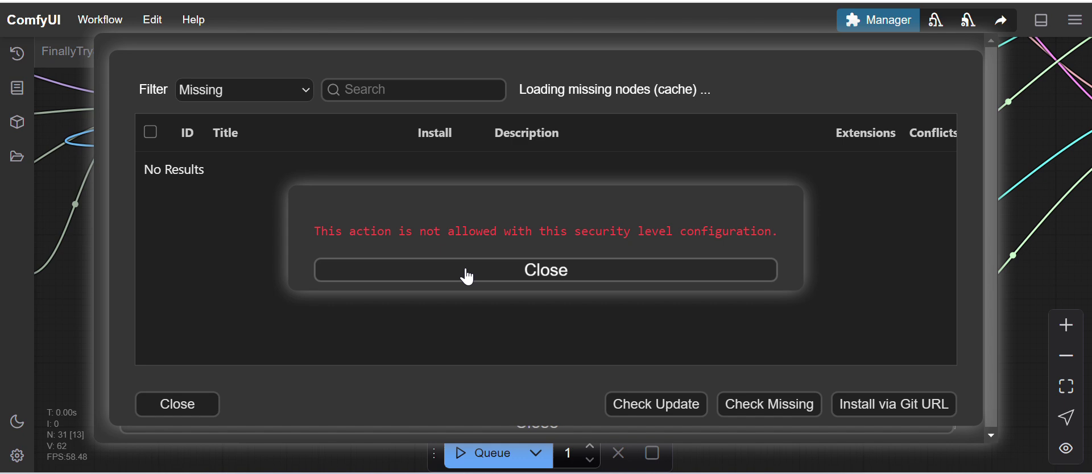
left_click(468, 277)
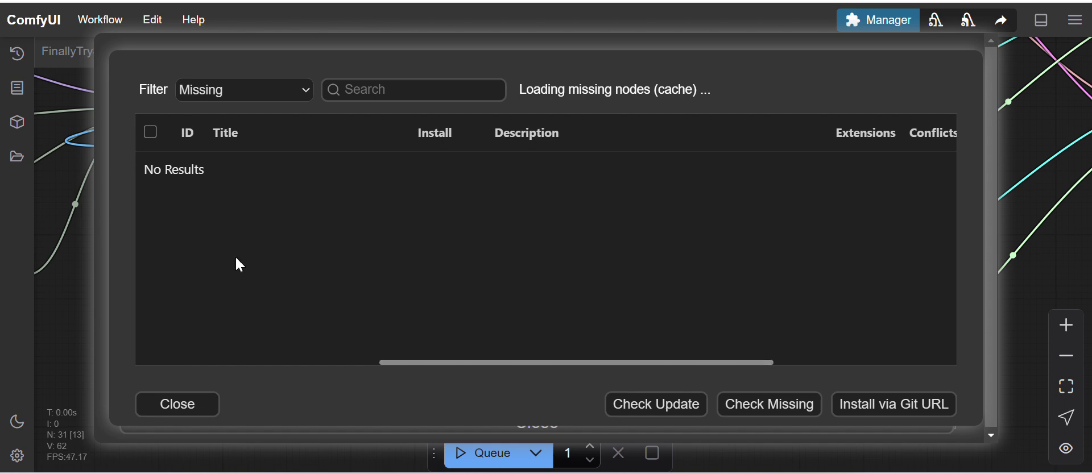
left_click(178, 405)
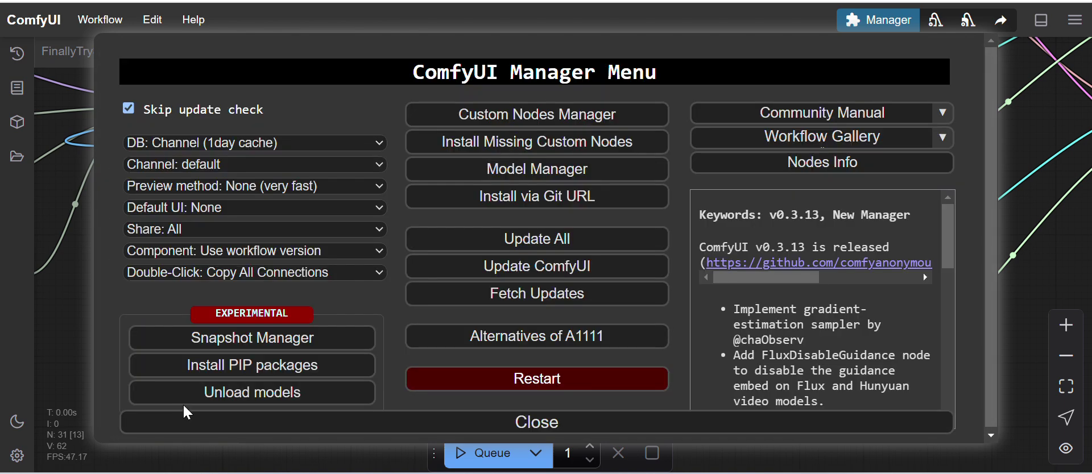
left_click(339, 426)
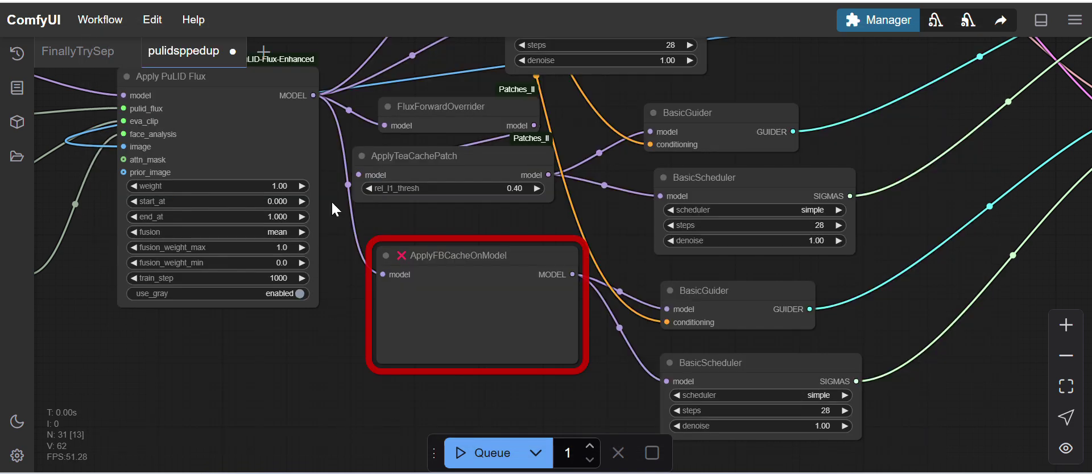
Step: Save the pulidsppedup workflow and dismiss the missing node types notice
left_click_drag(332, 203, 336, 244)
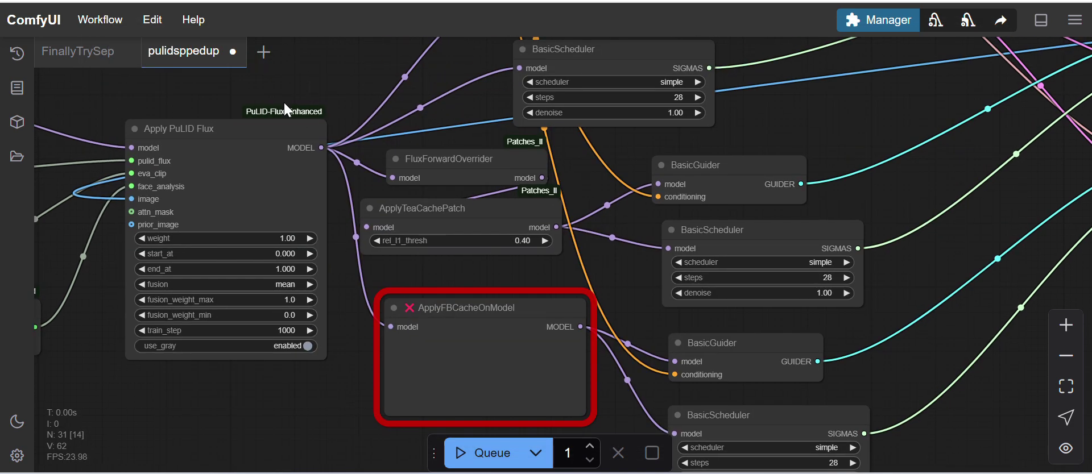
key("ctrl+s")
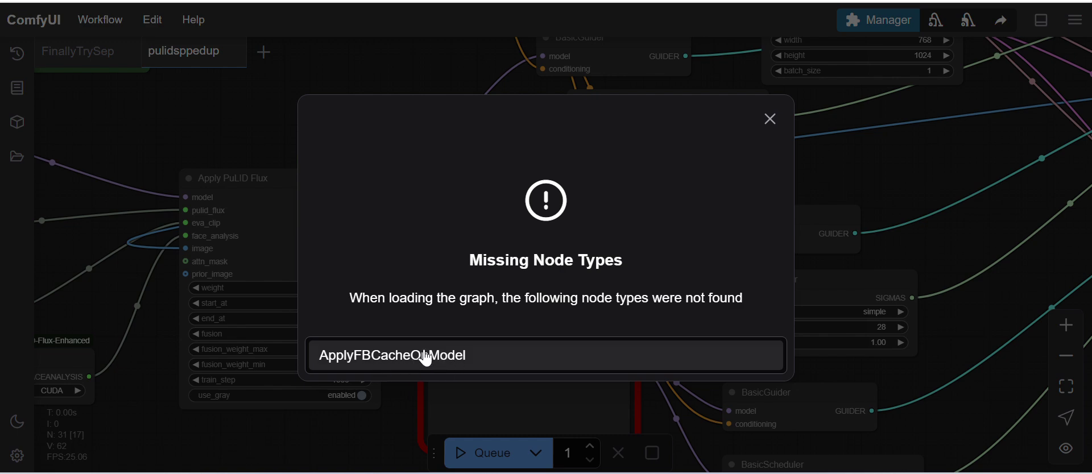
left_click(771, 124)
left_click(895, 23)
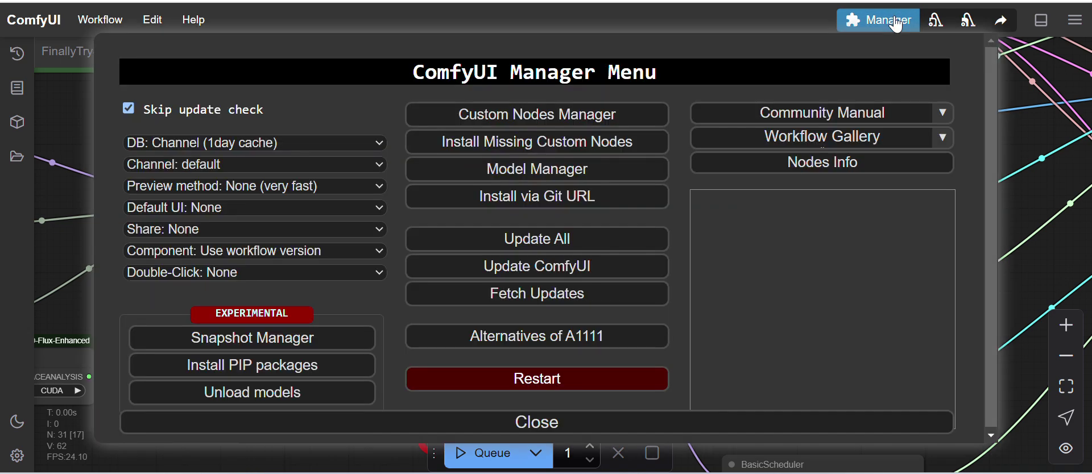
left_click(524, 142)
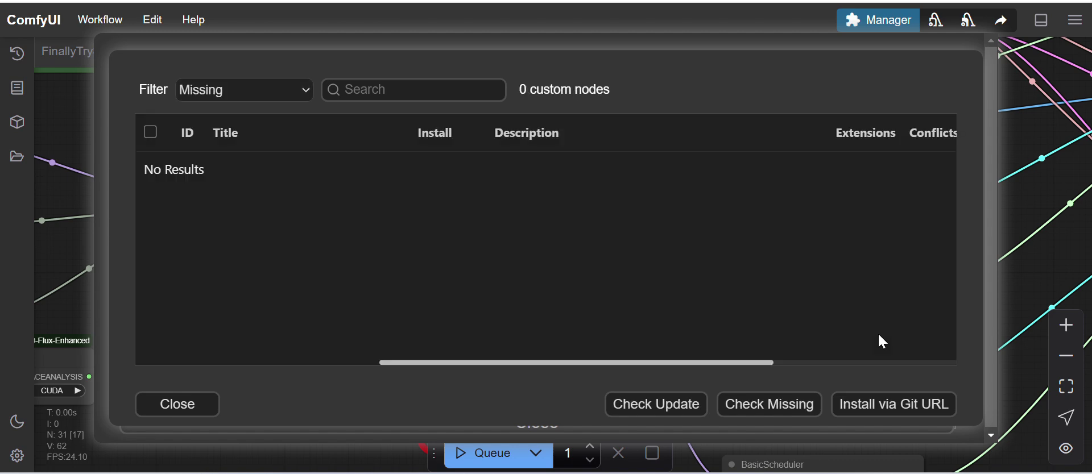
left_click(877, 407)
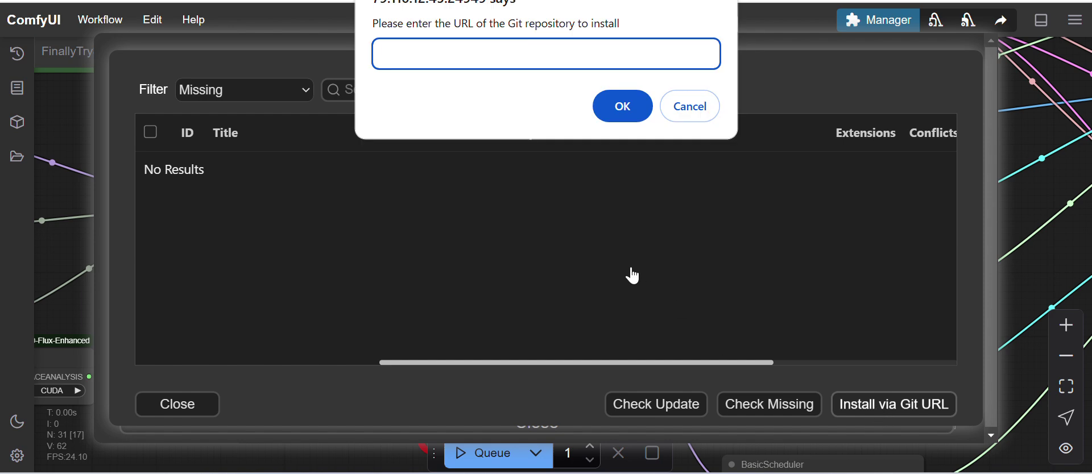
type("https://github.com/chengzeyi/Comfy-WaveSpeed.git")
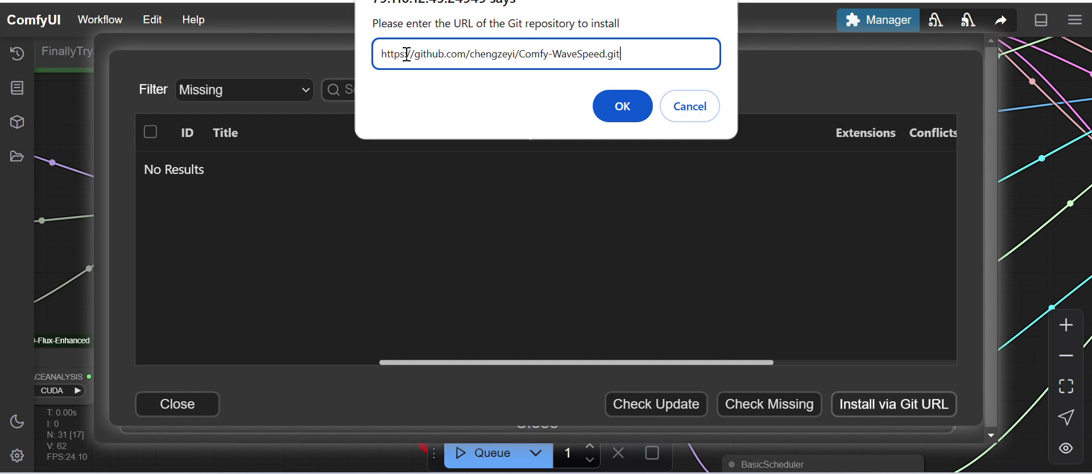
left_click(616, 98)
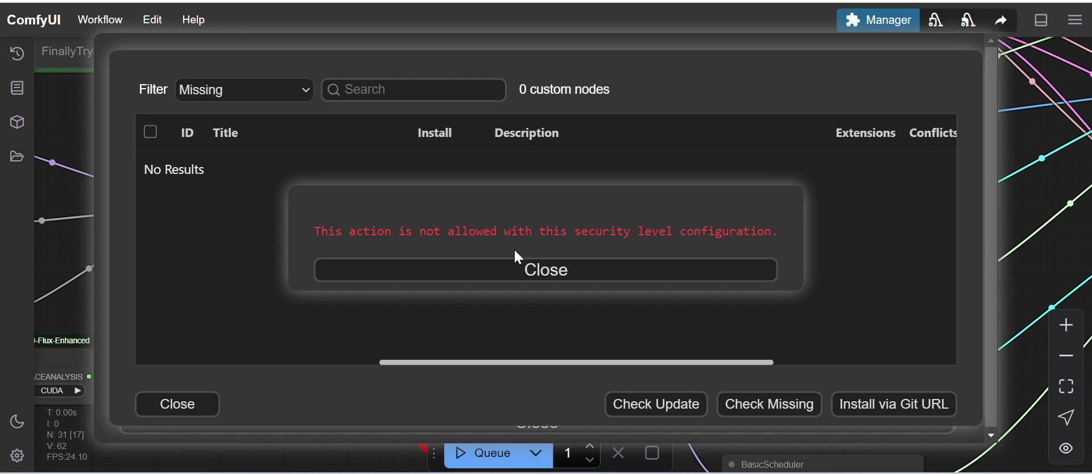
left_click(546, 272)
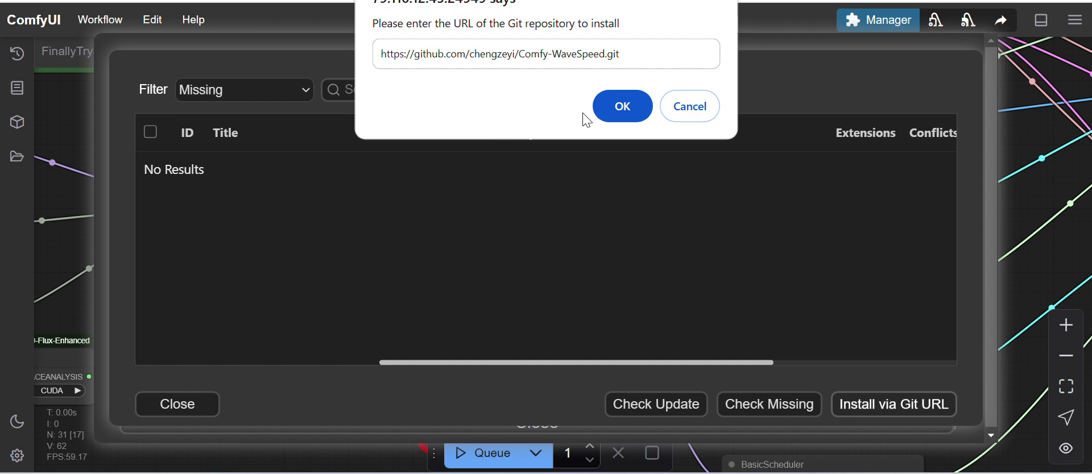
Step: Install the pack from the entered Comfy-WaveSpeed Git URL, restart the ComfyUI server to apply it, and close the missing custom nodes list
left_click(623, 106)
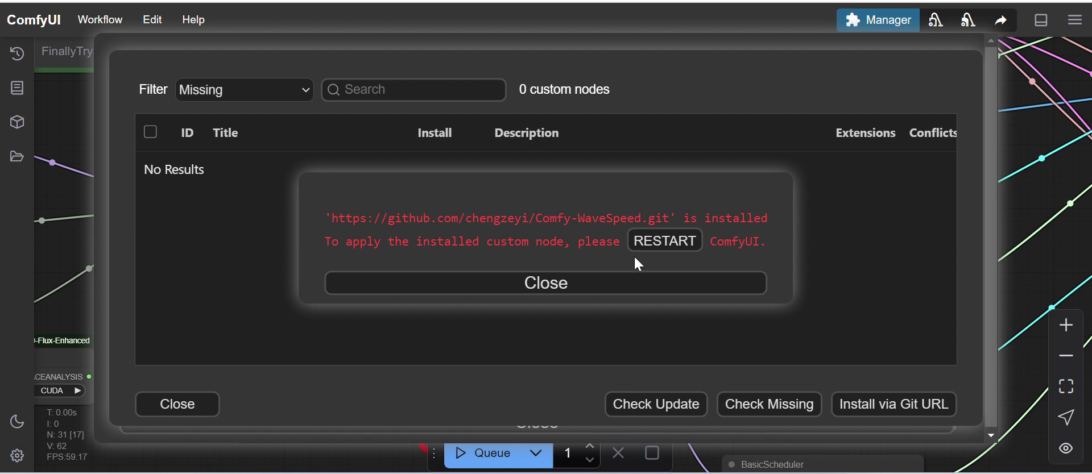
left_click(662, 254)
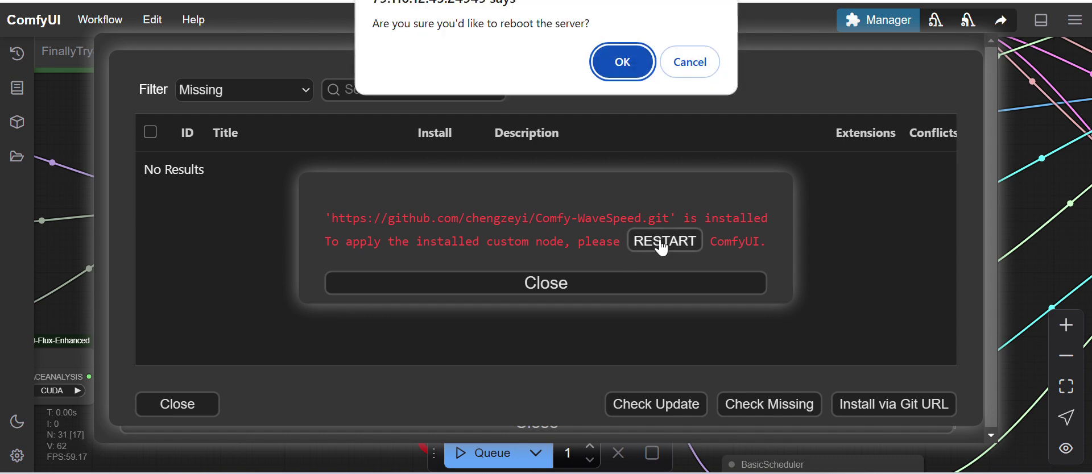
left_click(622, 69)
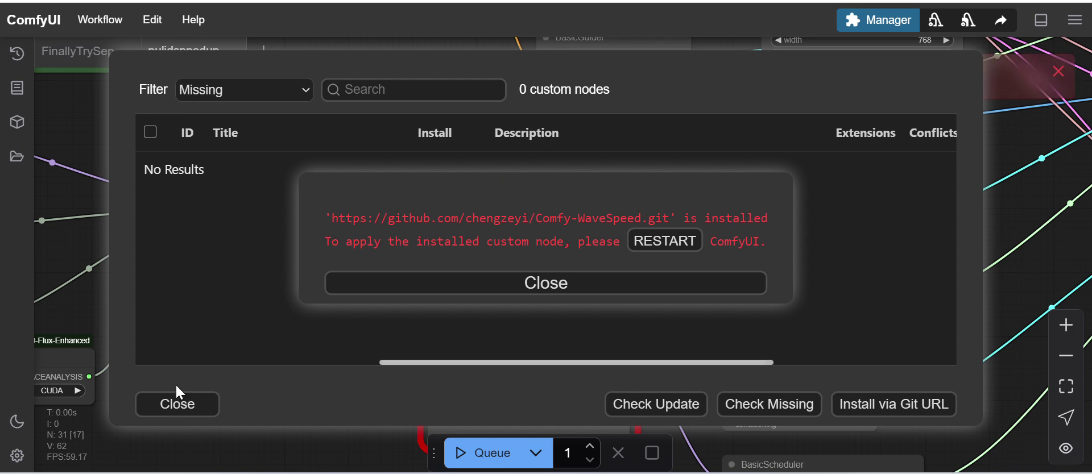
left_click(155, 405)
left_click(467, 285)
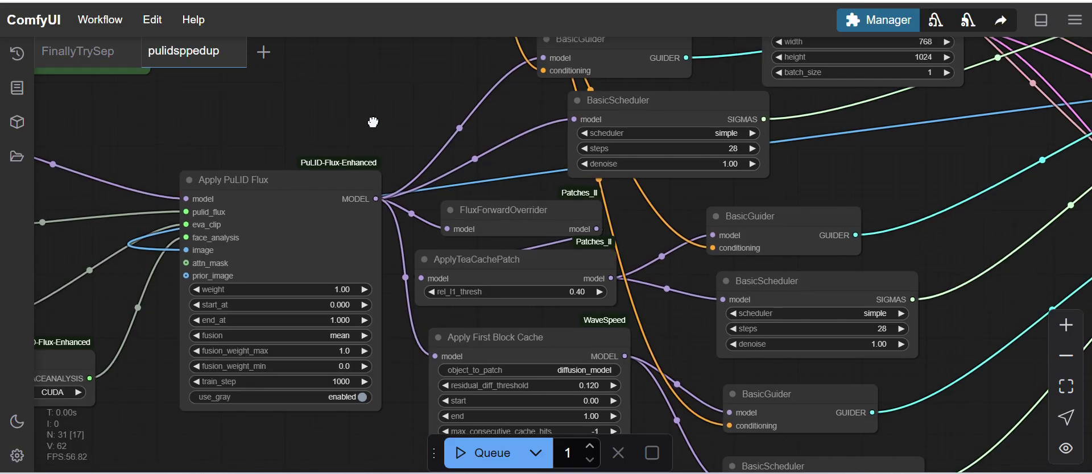
Step: Examine the pulidsppedup workflow's nodes, from the Apply First Block Cache and PuLID nodes back to the CLIP and model loaders
scroll(356, 136, "down", 3)
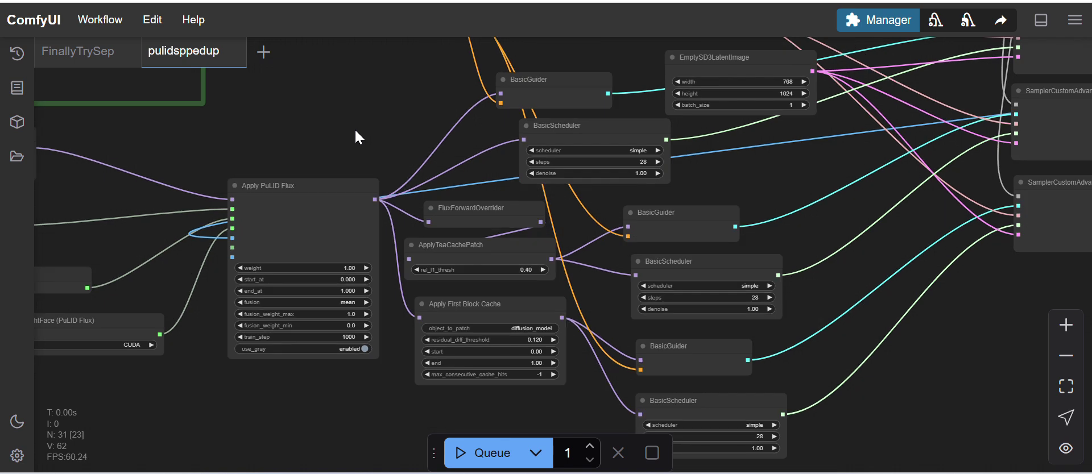
left_click_drag(251, 142, 307, 230)
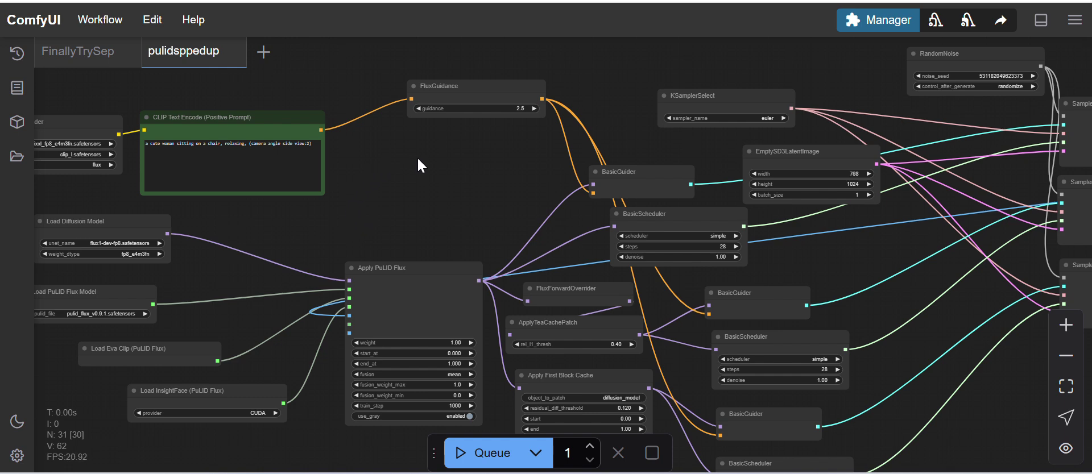
left_click_drag(306, 228, 541, 214)
scroll(344, 169, "up", 1)
scroll(344, 168, "up", 5)
scroll(543, 215, "down", 2)
left_click_drag(288, 184, 143, 207)
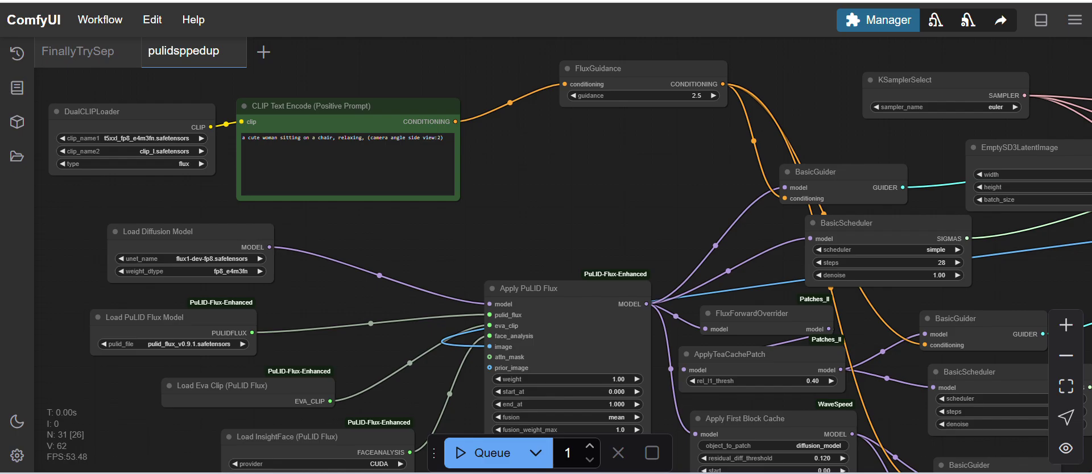
Step: In the Jupyter terminal, use huggingface-cli to download t5xxl_fp8_e4m3fn.safetensors from comfyanonymous/flux_text_encoders into ./ComfyUI/models/clip/
key("ctrl+Tab")
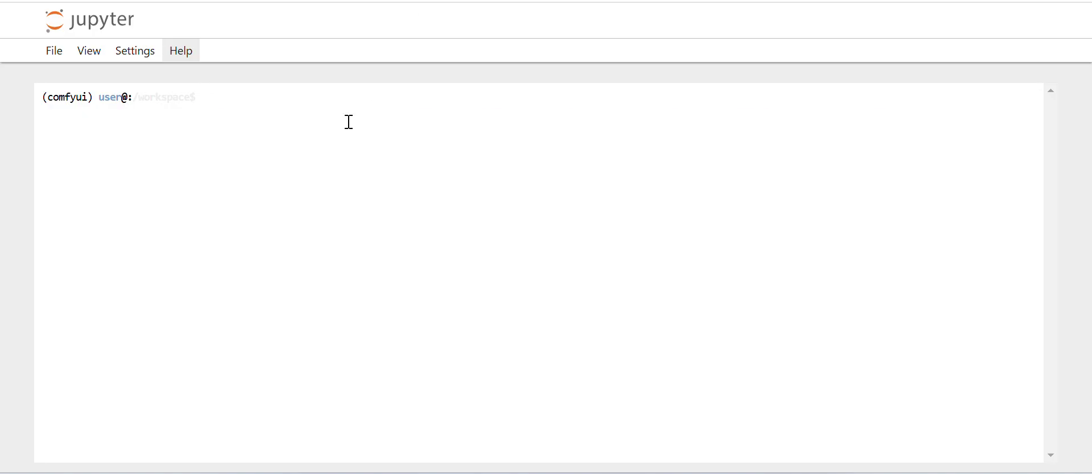
type("huggingface-cli download comfyanonymous/flux_text_encoders t5xxl_fp8_e4m3fn.safetensors --local-dir ./ComfyUI/models/clip/")
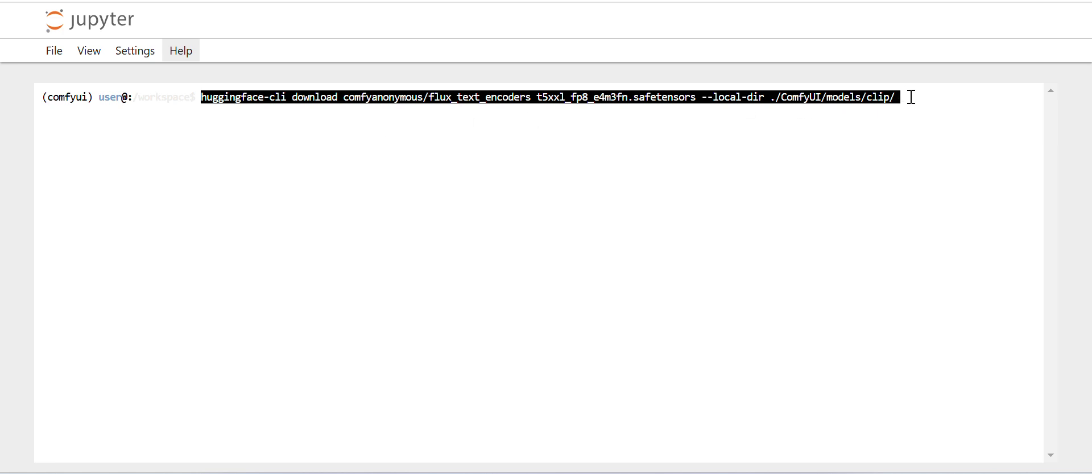
key("Return")
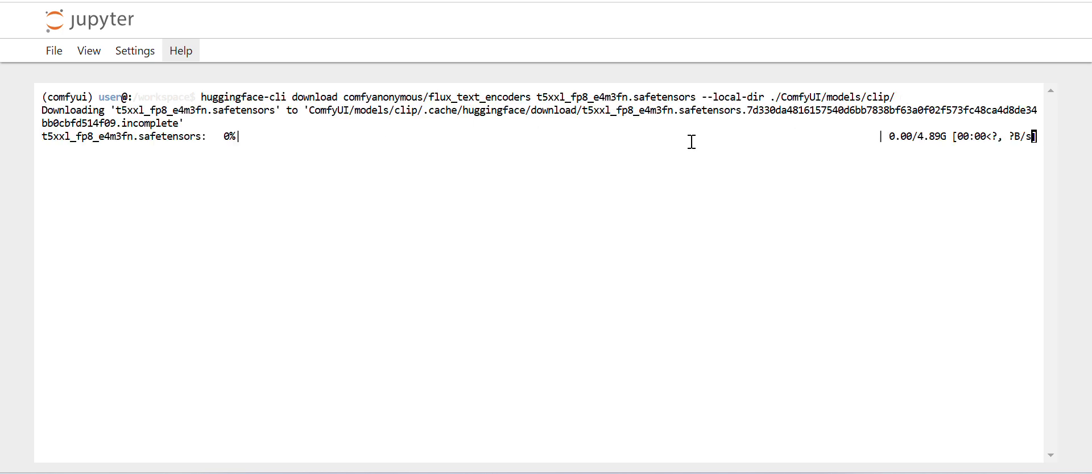
double_click(881, 97)
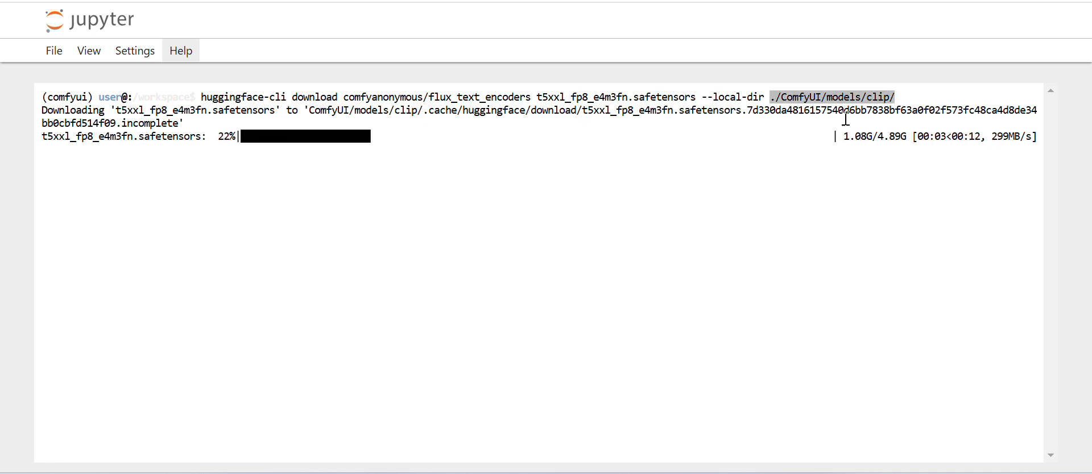
left_click(690, 252)
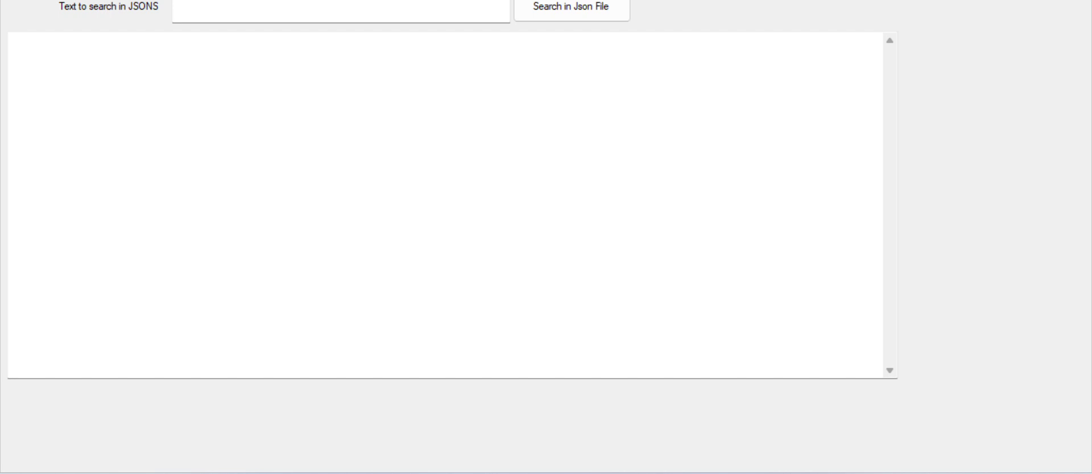
Step: In the JSON search tool's text area, copy the command huggingface-cli download comfyanonymous/flux_text_encoders clip_l.safetensors --local-dir ./ComfyUI/models/clip/
left_click(487, 51)
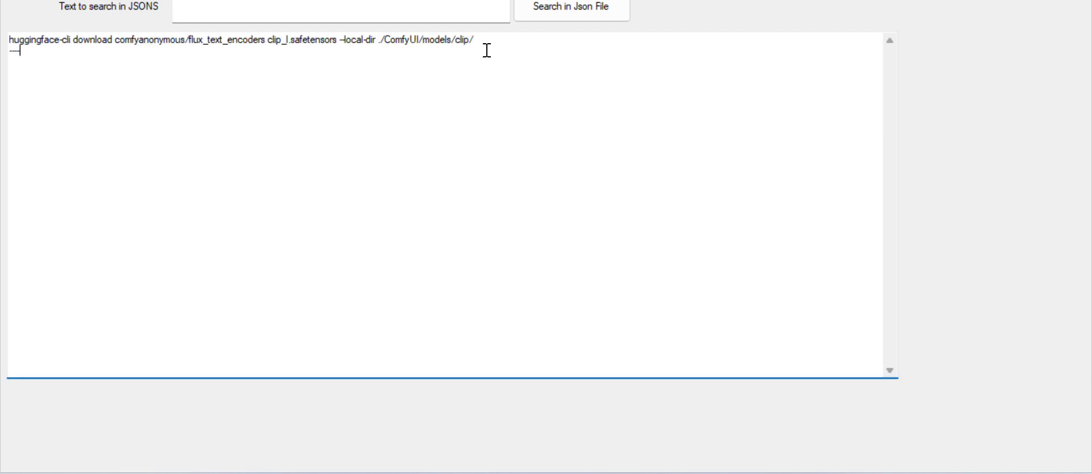
left_click_drag(497, 46, 44, 29)
left_click(73, 49)
left_click_drag(485, 42, 3, 37)
key("ctrl+c")
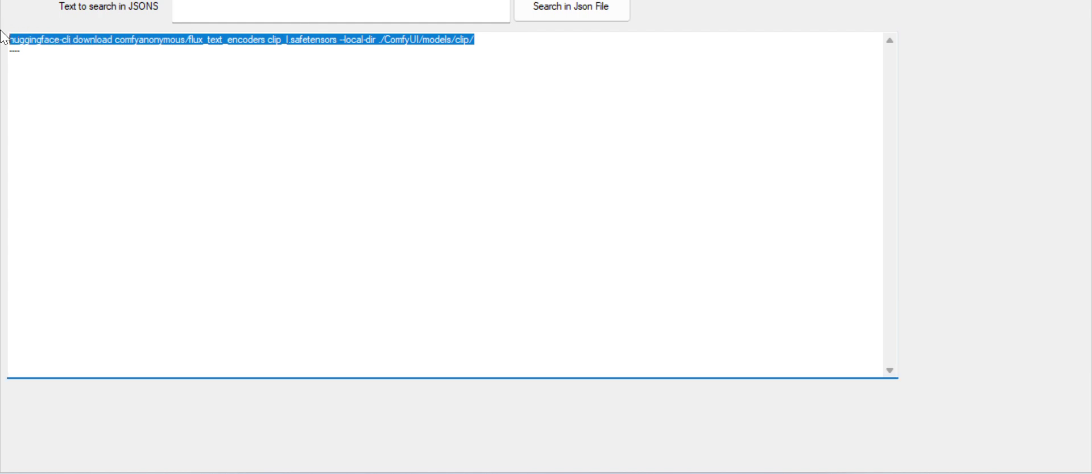
left_click(377, 54)
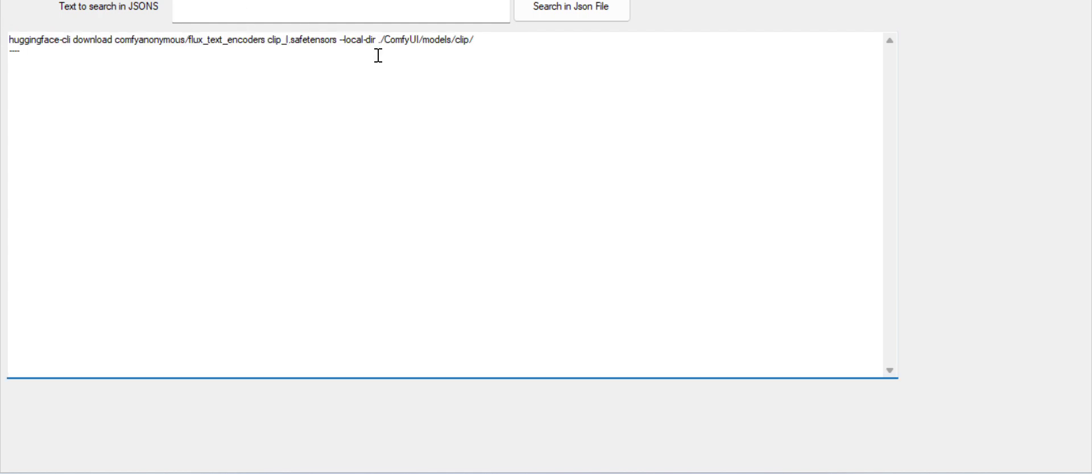
left_click(491, 42)
double_click(90, 42)
left_click(407, 131)
Step: Run the copied command in the Jupyter terminal to download clip_l.safetensors into ./ComfyUI/models/clip/
left_click(572, 398)
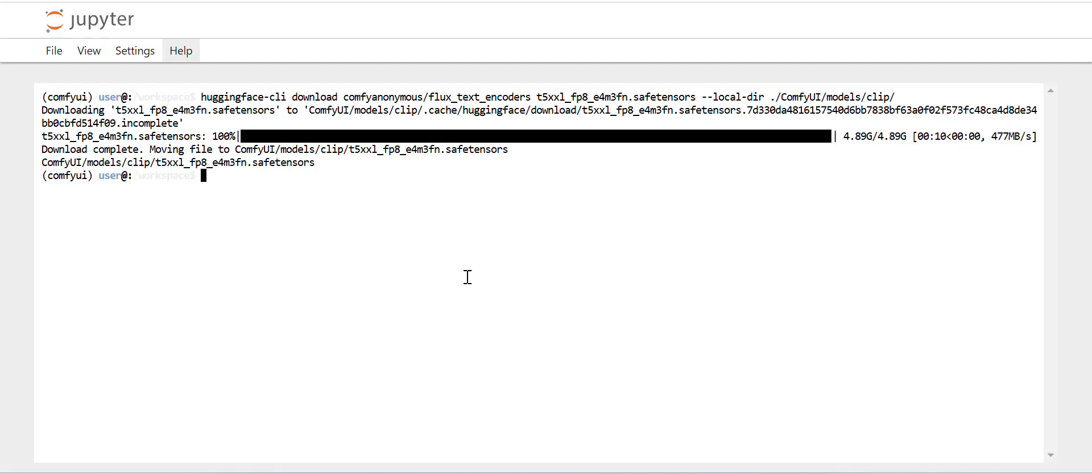
key("ctrl+v")
key("Return")
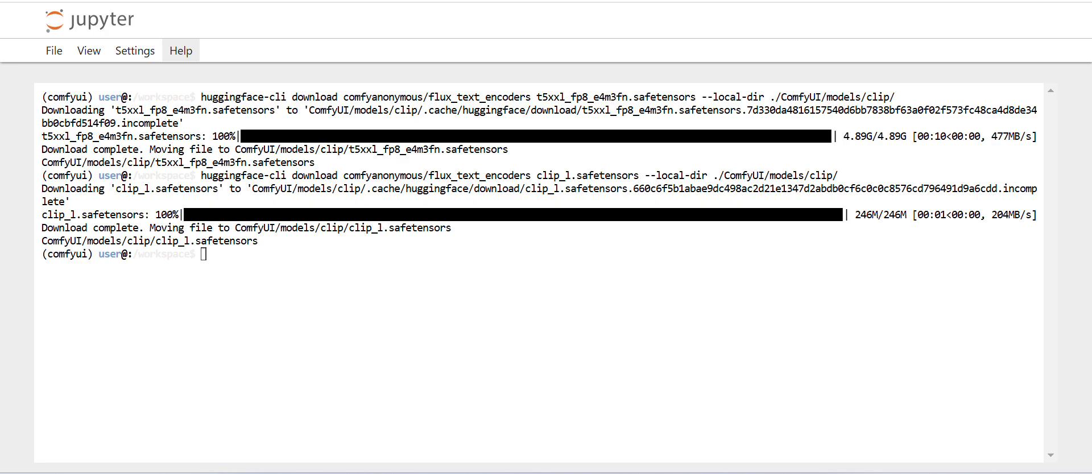
Step: Switch back to ComfyUI and check the model files set in the DualCLIPLoader, Load Diffusion Model and Load PuLID Flux Model nodes
key("ctrl+Tab")
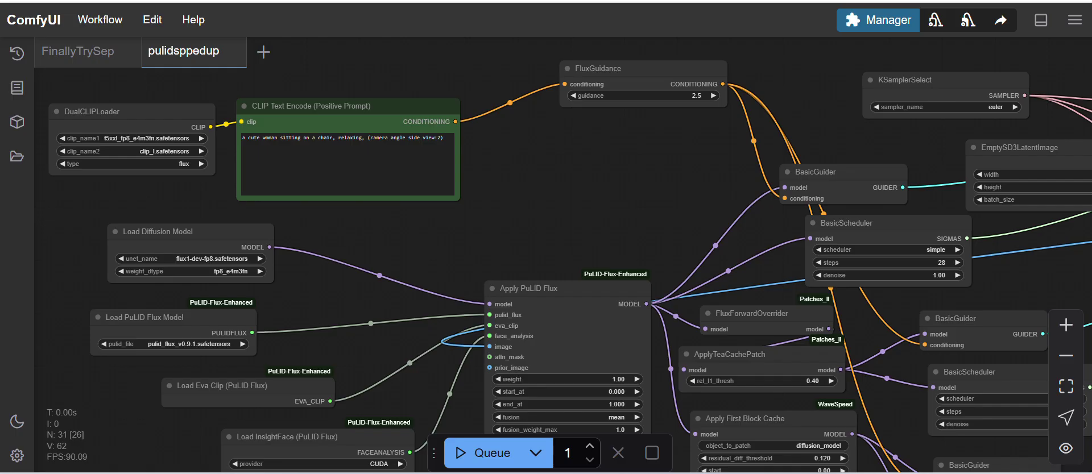
left_click(176, 174)
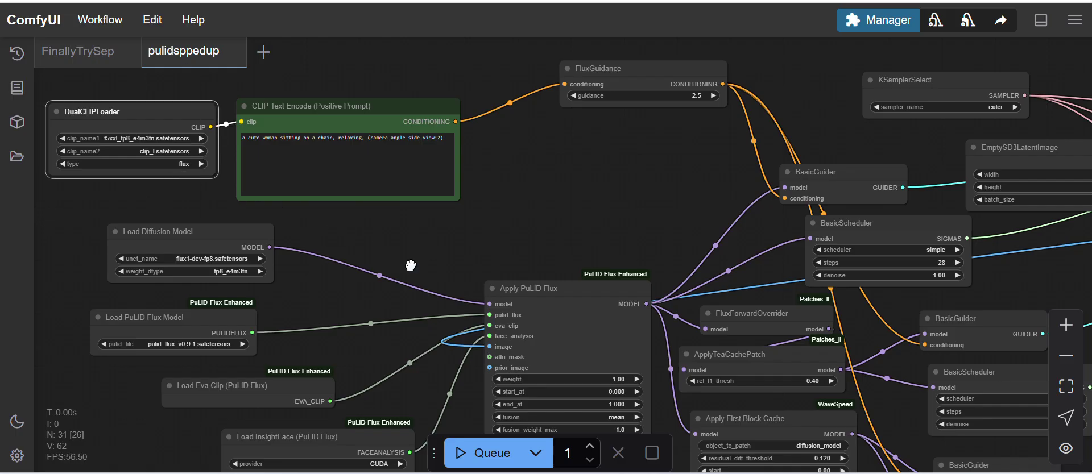
left_click_drag(411, 265, 446, 216)
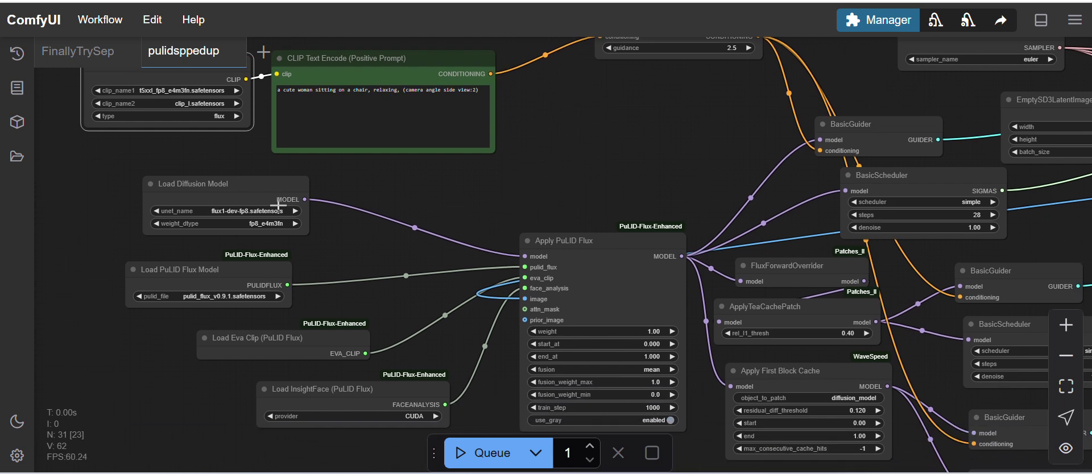
left_click_drag(329, 253, 321, 236)
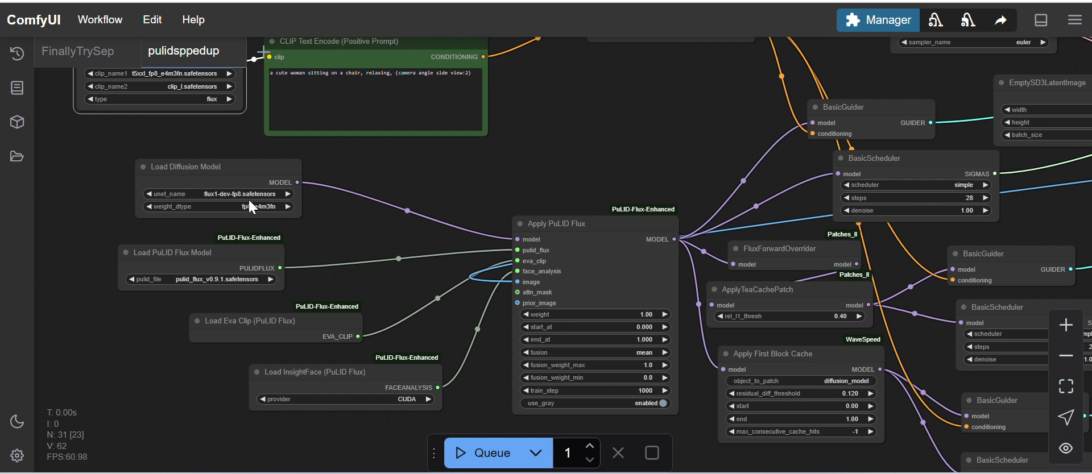
left_click_drag(227, 253, 236, 254)
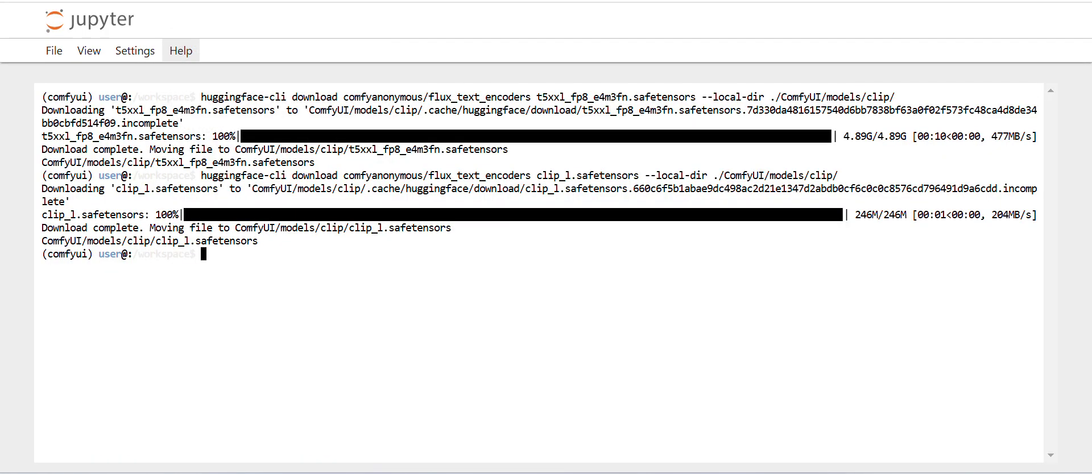
Step: In the Jupyter terminal, run huggingface-cli download guozinan/PuLID pulid_flux_v0.9.1.safetensors --local-dir ./ComfyUI/models/pulid/, checking the repository and target folder beforehand
type("huggingface-cli download guozinan/PuLID pulid_flux_v0.9.1.safetensors --local-dir ./ComfyUI/models/pulid/")
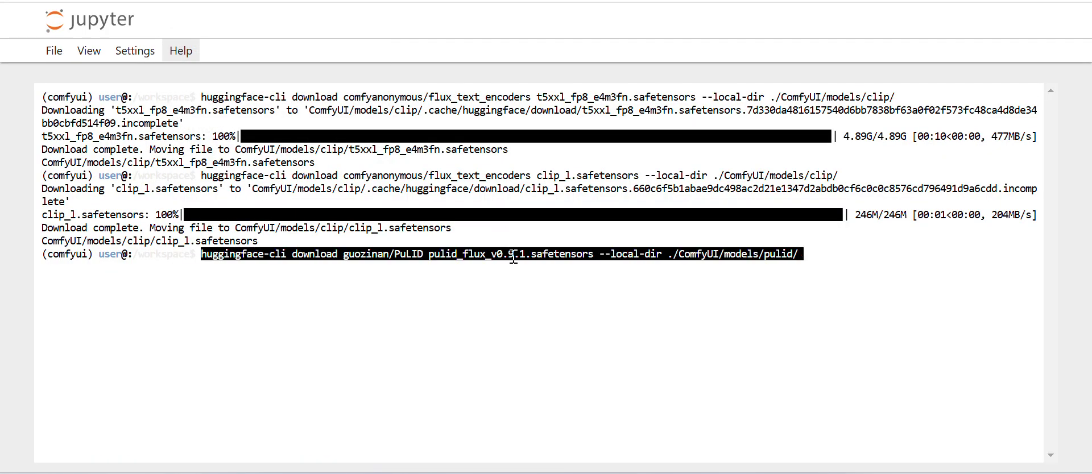
left_click(814, 255)
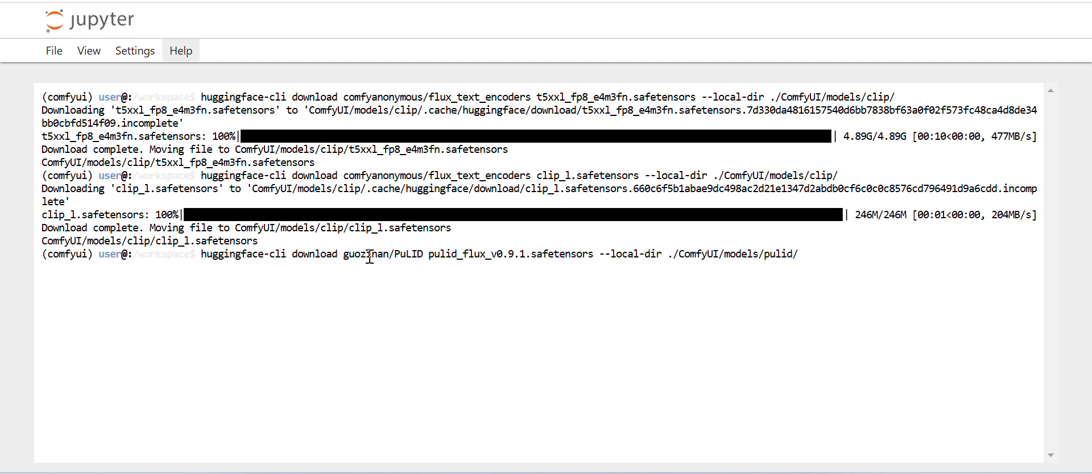
left_click_drag(343, 255, 425, 254)
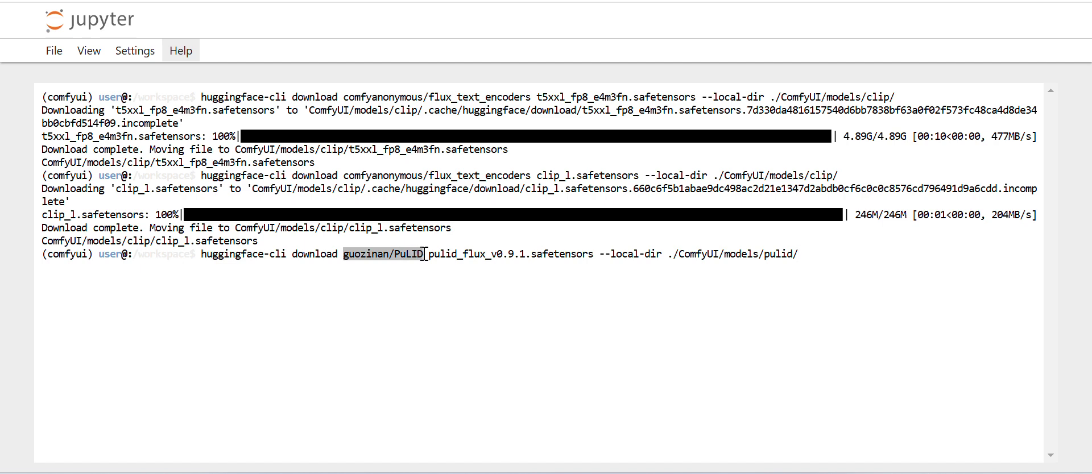
left_click(682, 263)
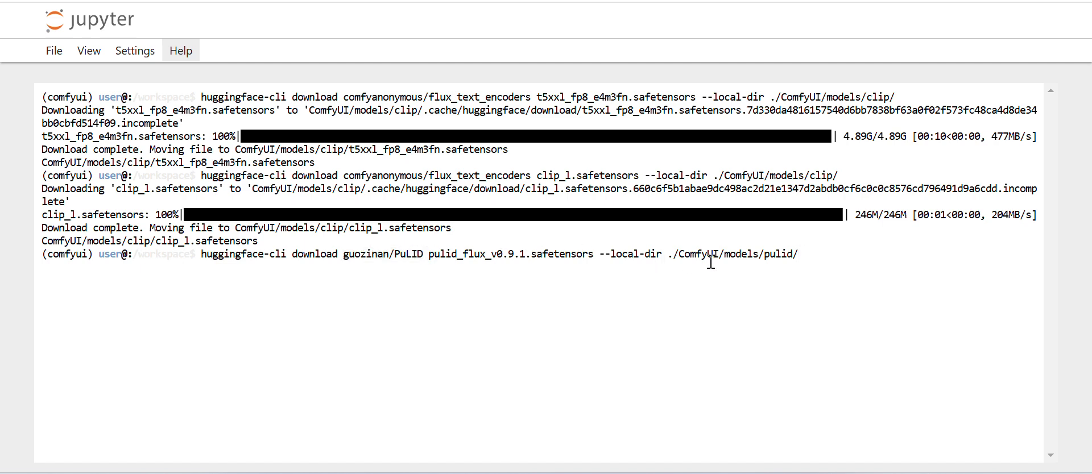
double_click(790, 254)
left_click(786, 255)
left_click_drag(764, 257, 792, 257)
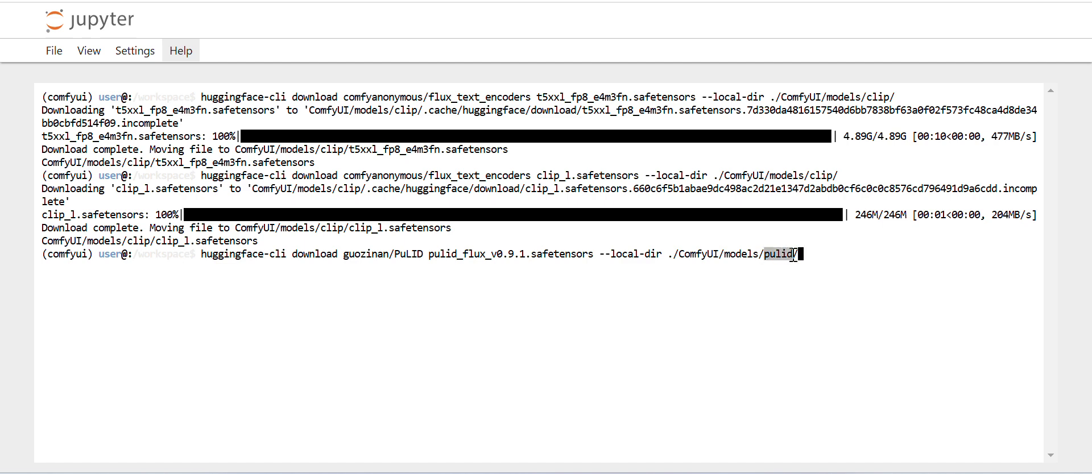
left_click(804, 255)
key("Return")
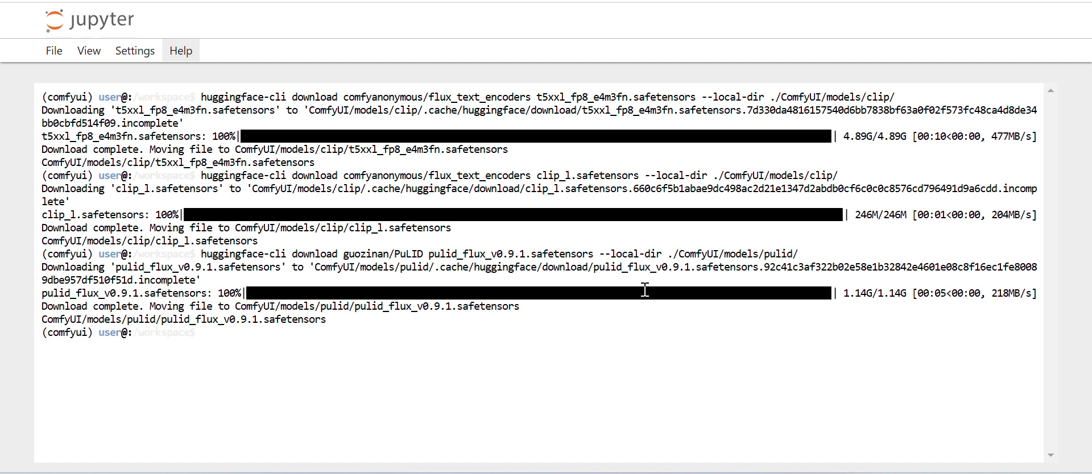
left_click(725, 401)
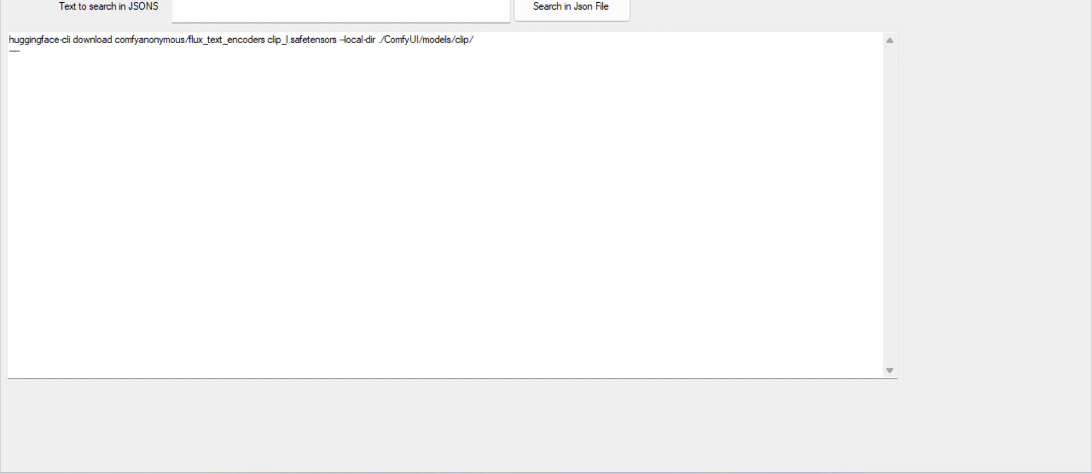
Step: Copy huggingface-cli download black-forest-labs/FLUX.1-dev flux1-dev.safetensors --local-dir ./ComfyUI/models/unet/ from the JSON search tool and run it in the Jupyter terminal
left_click(316, 52)
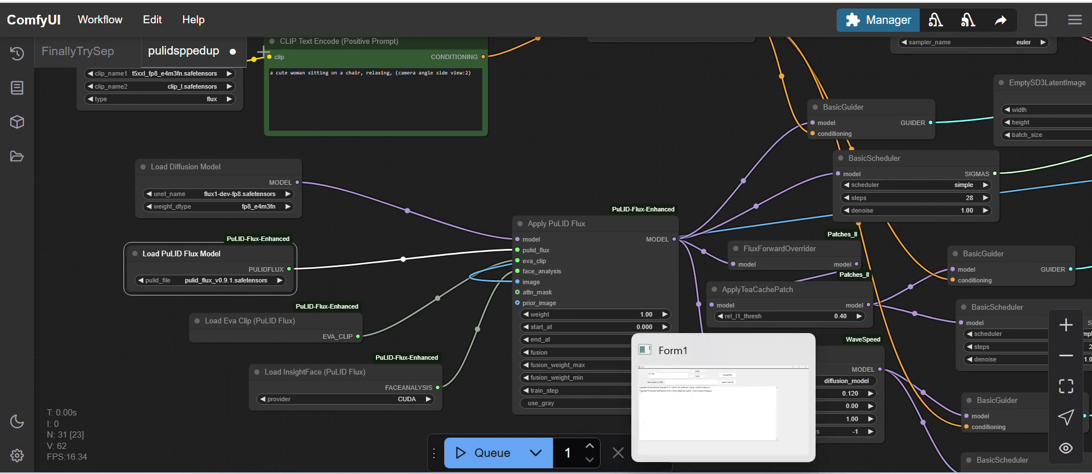
left_click(724, 398)
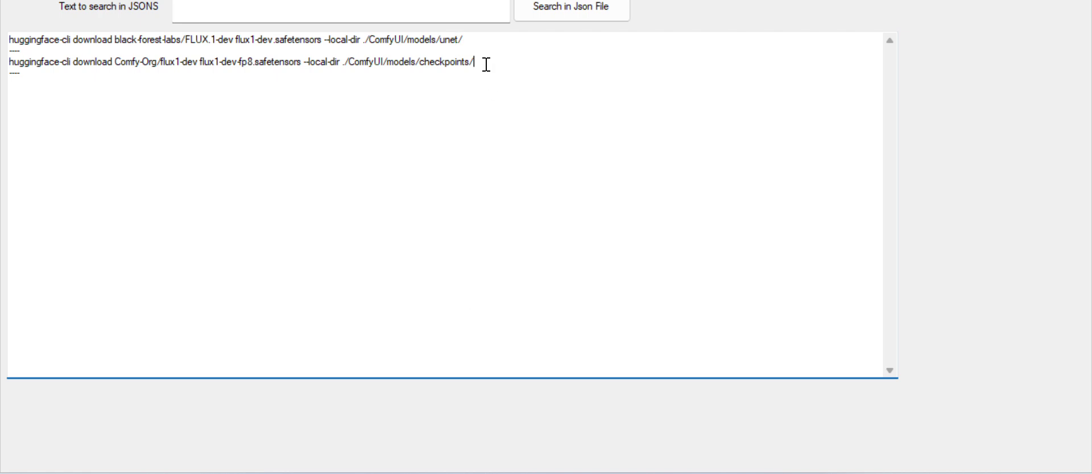
left_click_drag(79, 35, 3, 41)
key("ctrl+c")
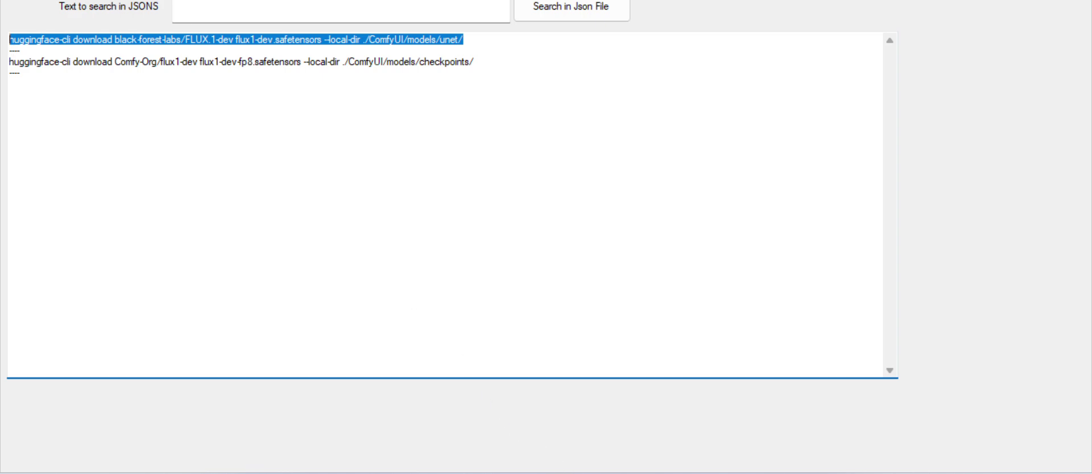
left_click(570, 472)
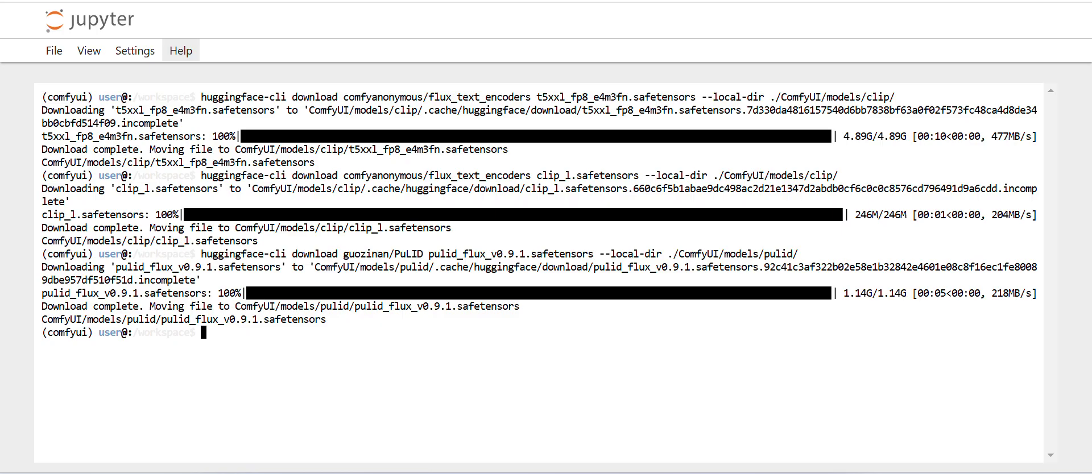
key("ctrl+v")
key("Return")
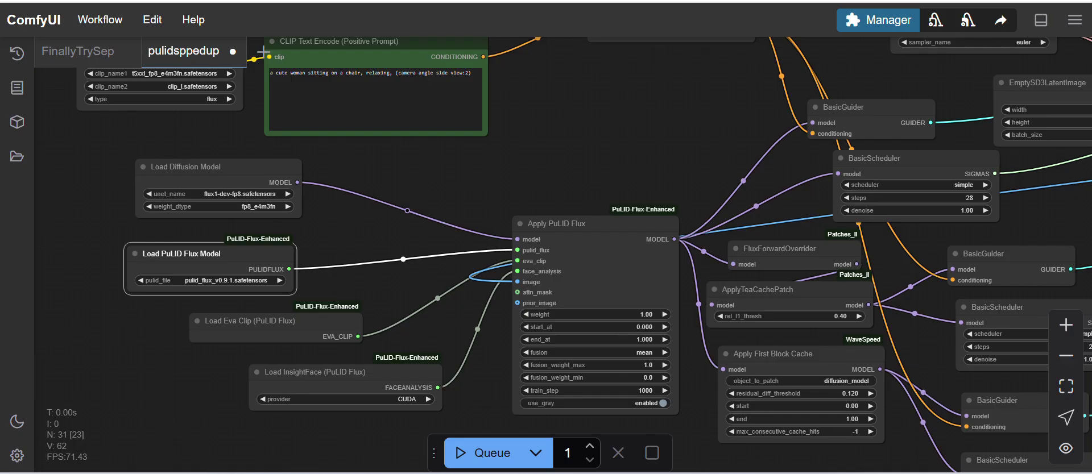
Step: Check the model loader nodes in ComfyUI and the target folder used for the PuLID download in the Jupyter terminal
left_click_drag(329, 203, 312, 169)
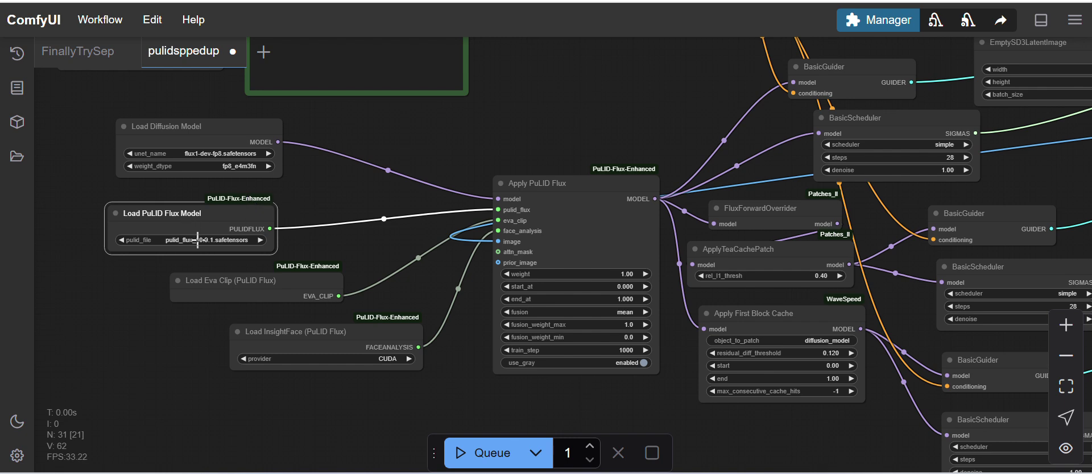
left_click_drag(302, 190, 314, 188)
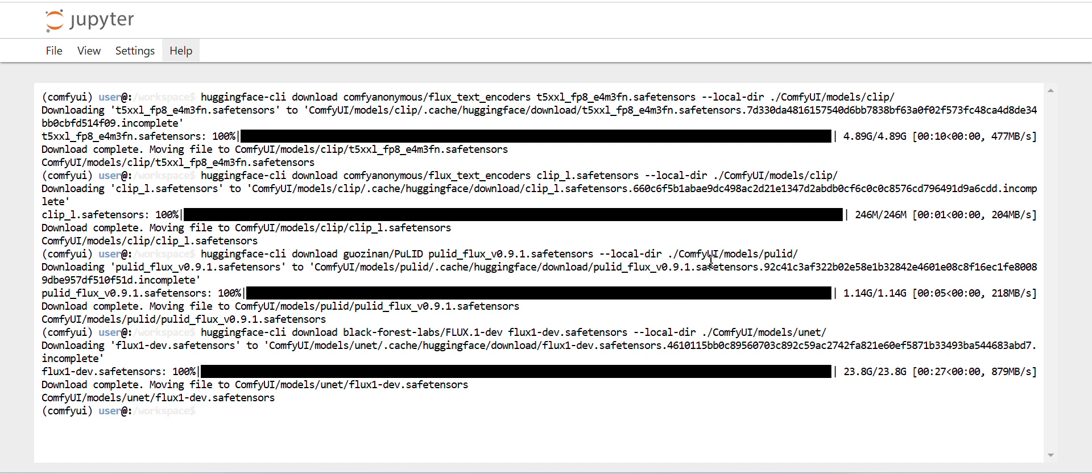
double_click(773, 254)
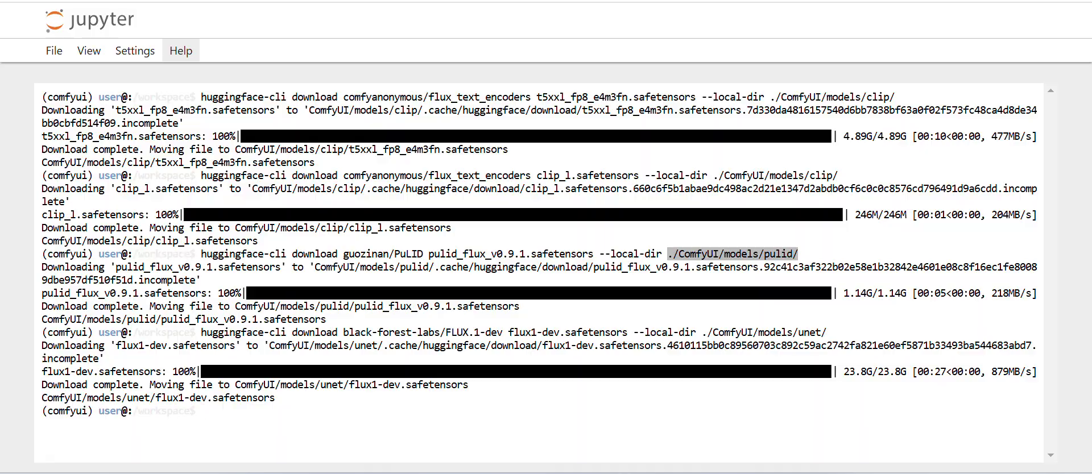
key("ctrl+Tab")
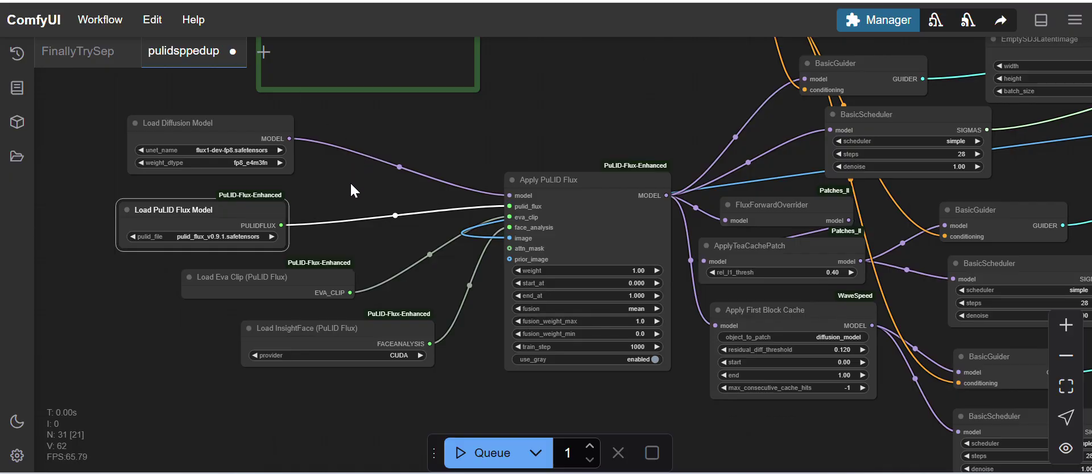
Step: Examine the ComfyUI workflow from the model loaders through the TeaCache and First Block Cache branches to the samplers
left_click_drag(351, 190, 288, 275)
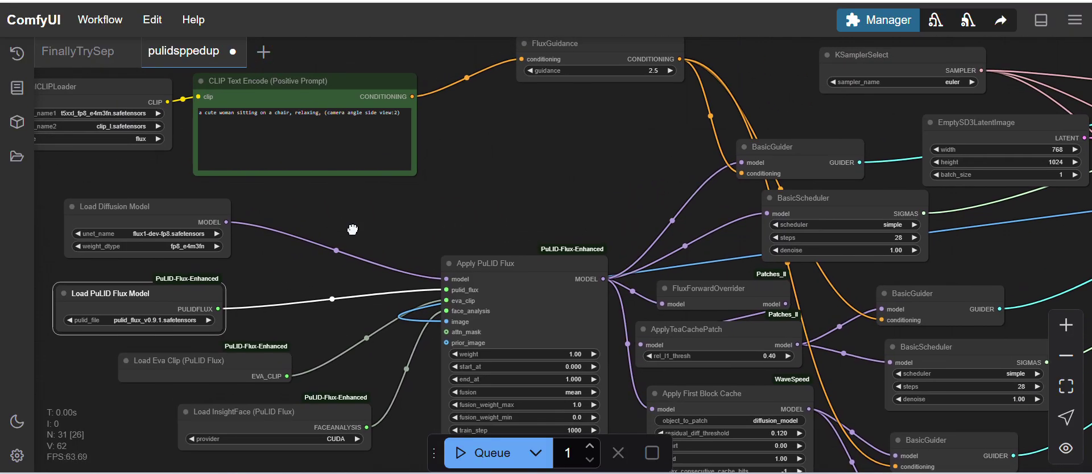
left_click_drag(353, 230, 473, 284)
left_click_drag(624, 252, 419, 246)
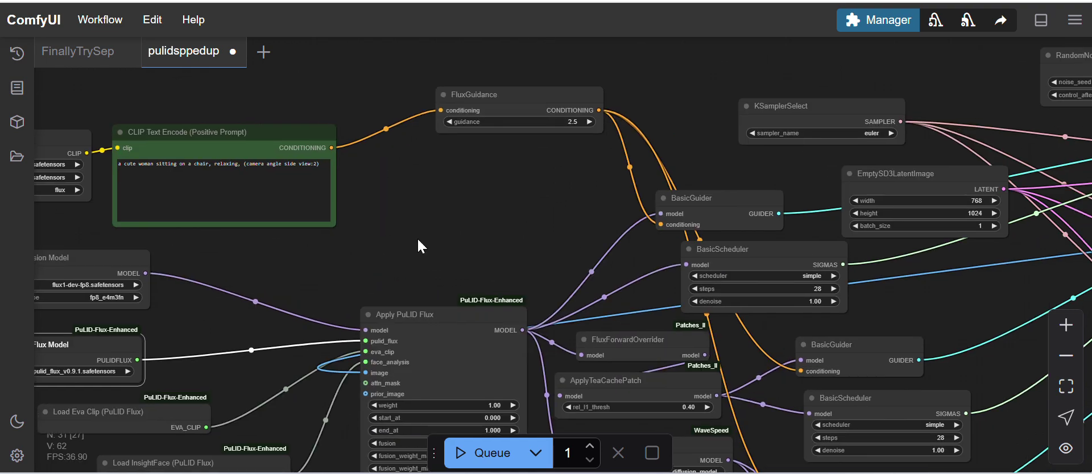
left_click_drag(520, 202, 410, 191)
left_click_drag(410, 224, 451, 81)
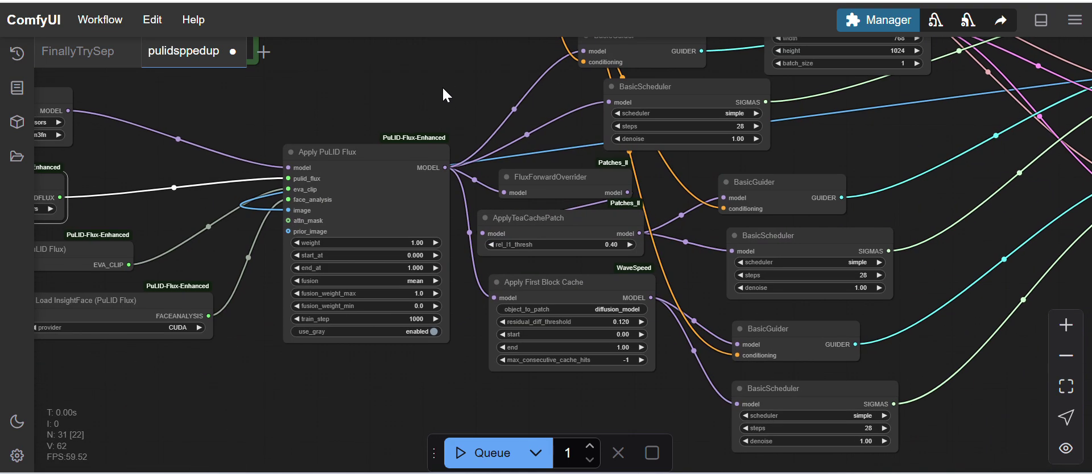
left_click_drag(440, 377, 354, 343)
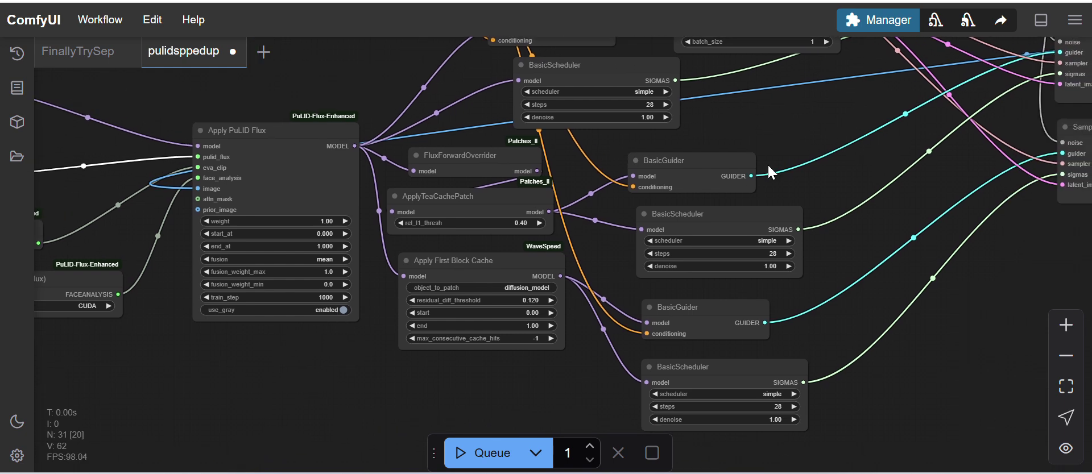
left_click_drag(753, 132, 512, 285)
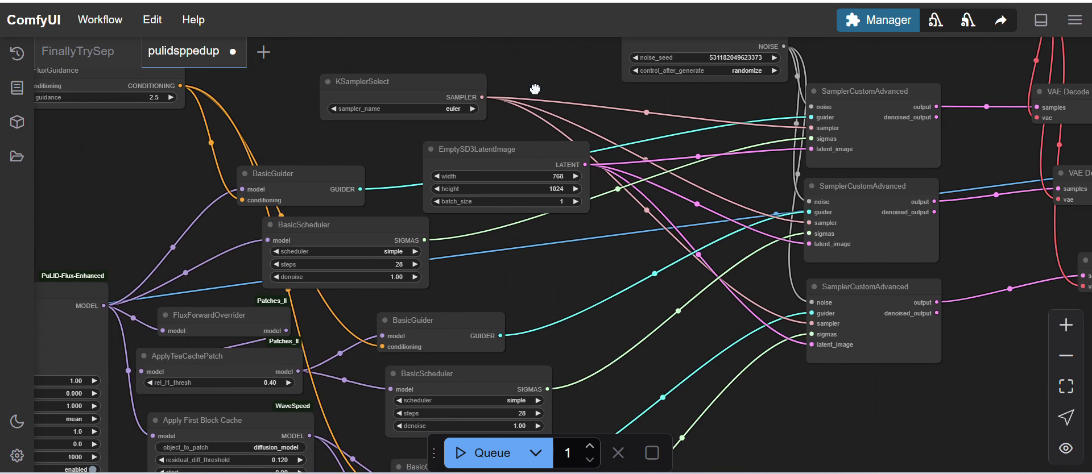
left_click_drag(535, 89, 384, 142)
left_click_drag(190, 185, 479, 152)
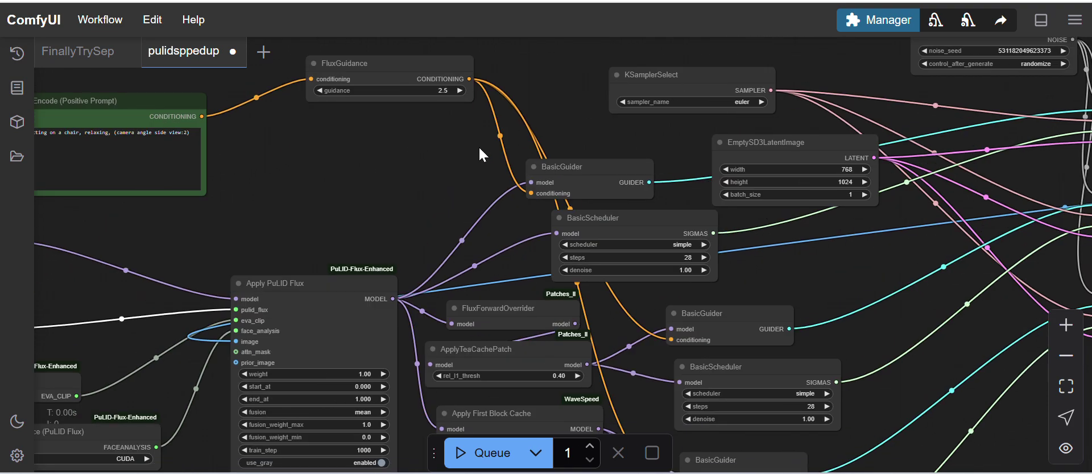
left_click_drag(790, 81, 679, 106)
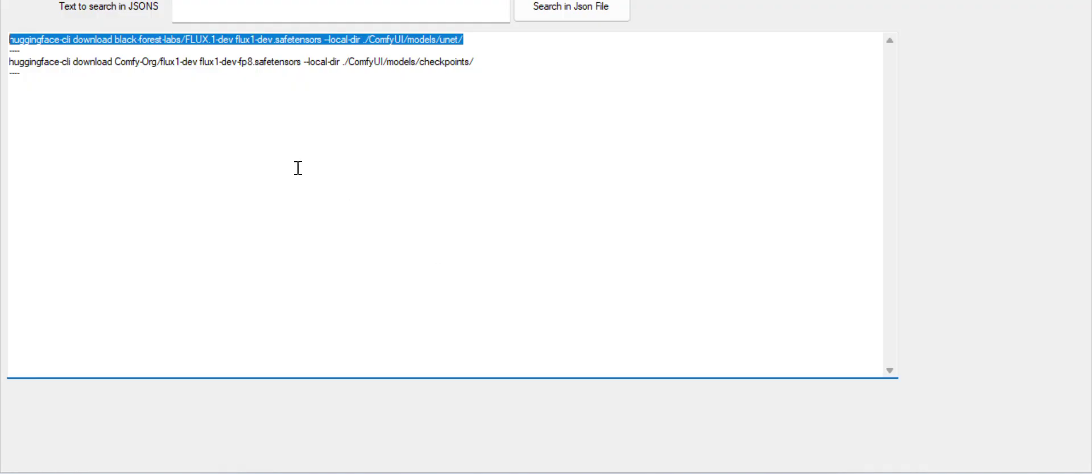
Step: Copy huggingface-cli download black-forest-labs/FLUX.1-schnell ae.safetensors --local-dir ./ComfyUI/models/vae/ from the JSON search tool and run it in the Jupyter terminal
key("alt+Tab")
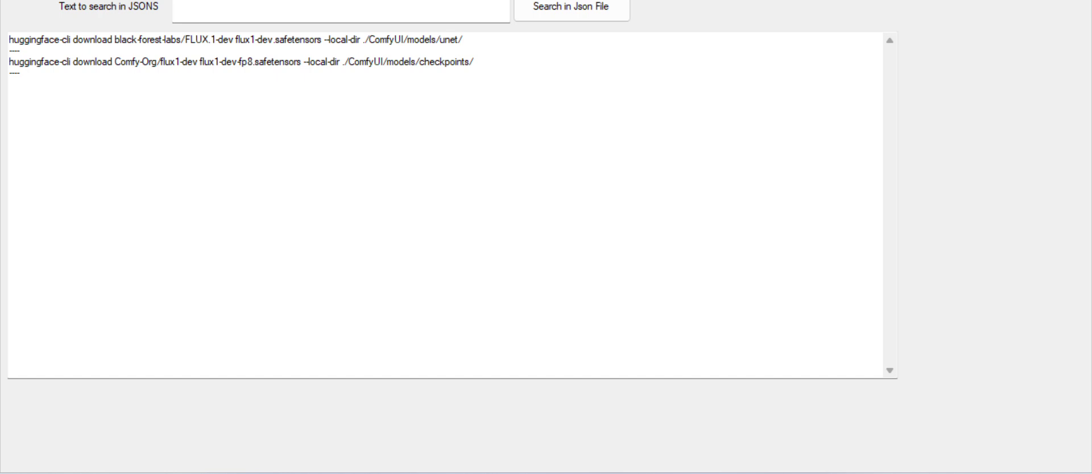
left_click_drag(451, 37, 2, 27)
key("ctrl+c")
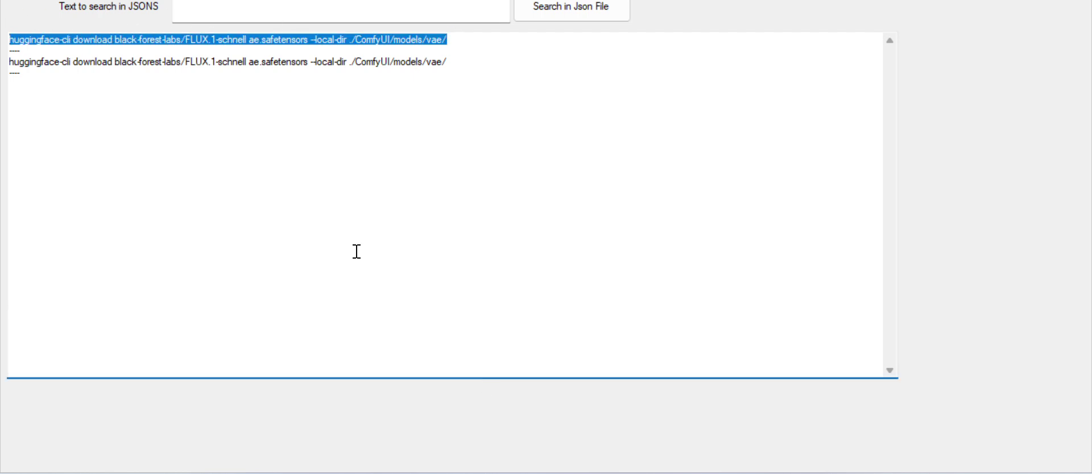
key("alt+Tab")
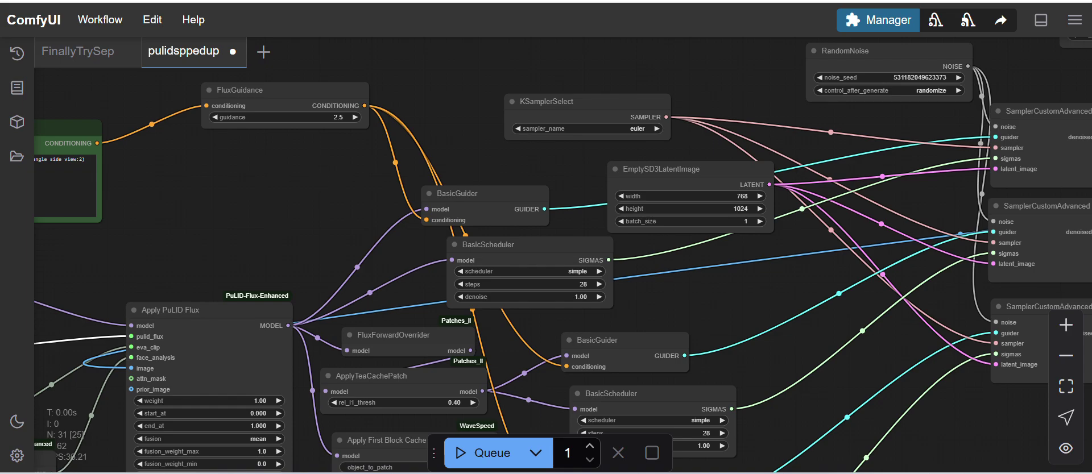
key("alt+Tab")
key("ctrl+v")
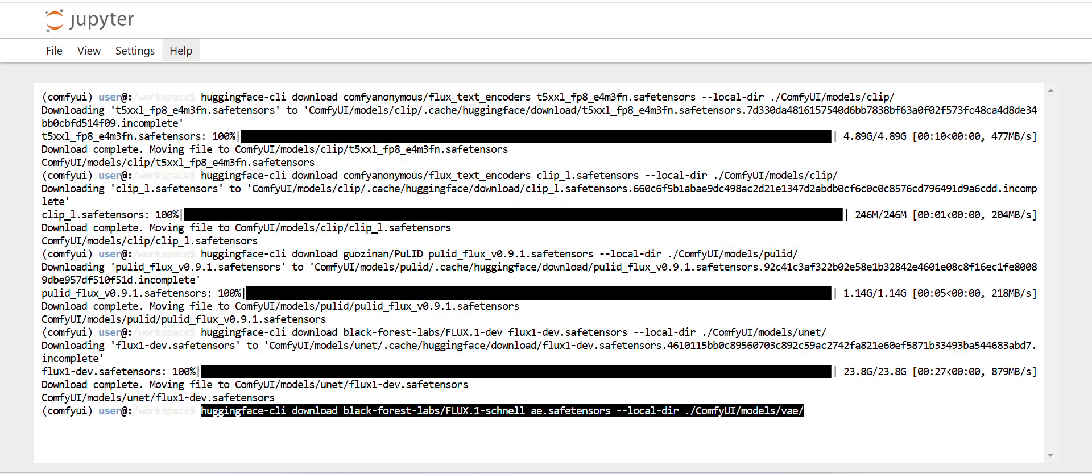
key("Return")
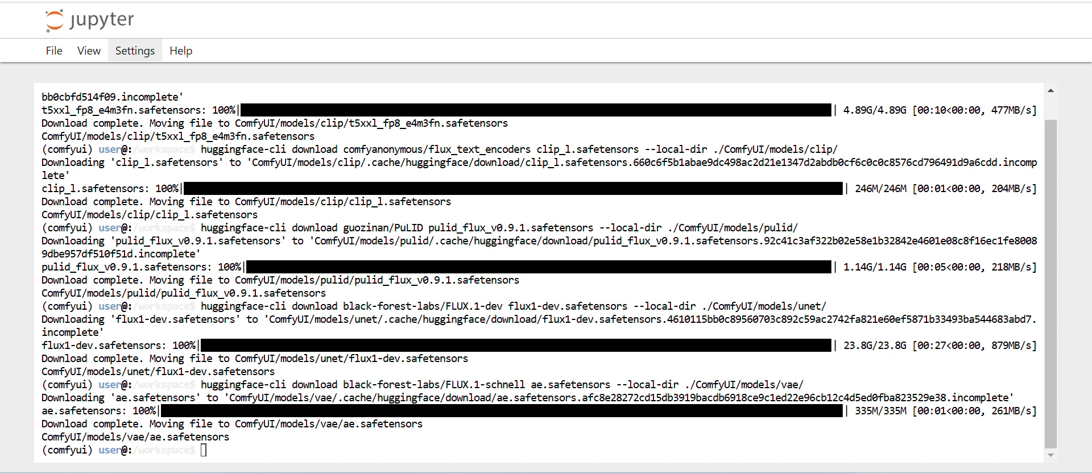
Step: Open the workspace/ComfyUI/models folder in the Jupyter file browser and look through its subfolders
key("ctrl+shift+Tab")
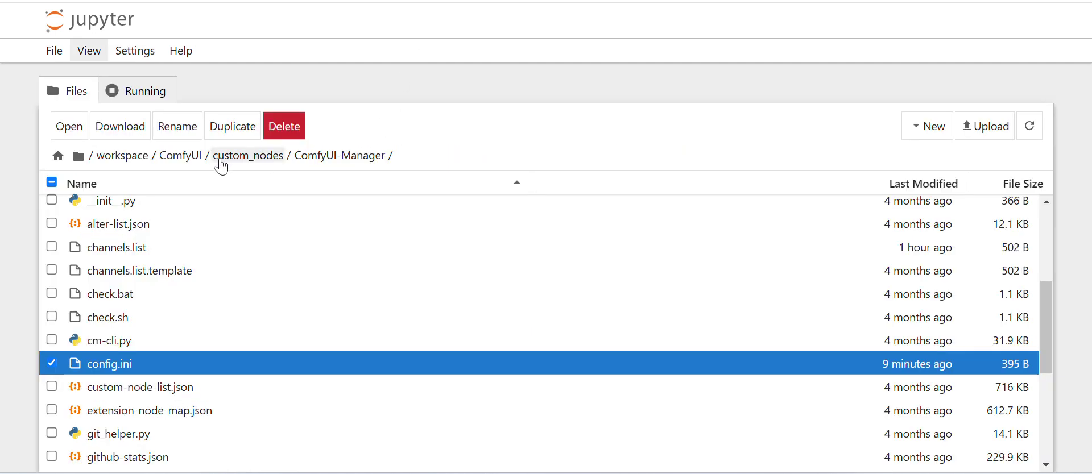
left_click(188, 161)
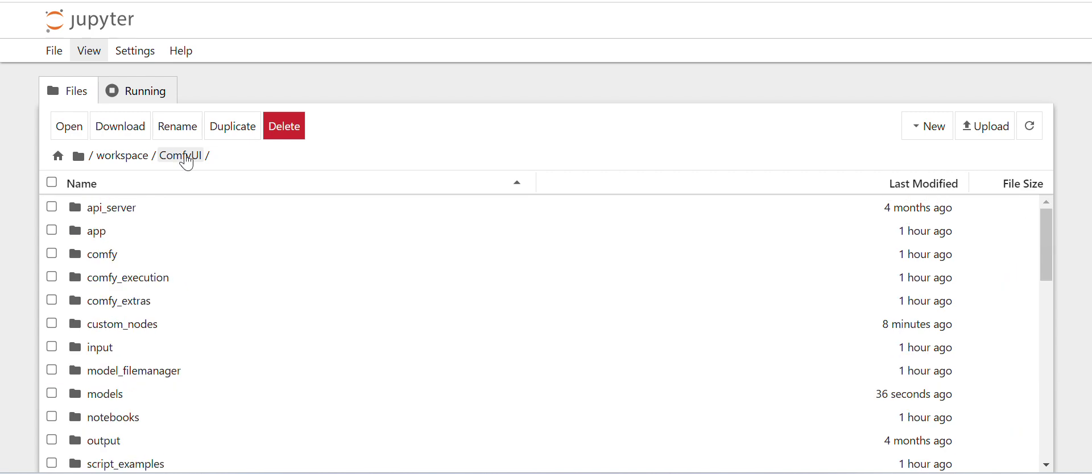
double_click(112, 386)
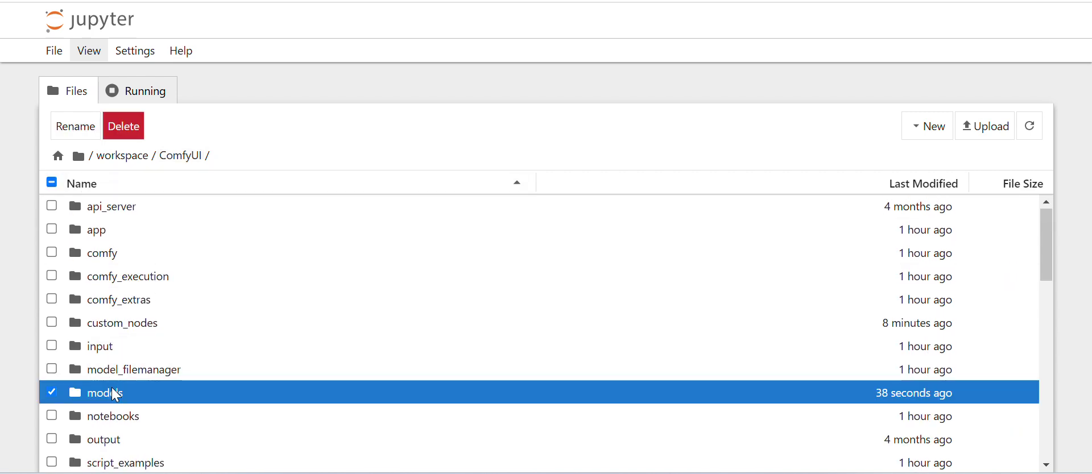
scroll(159, 366, "down", 3)
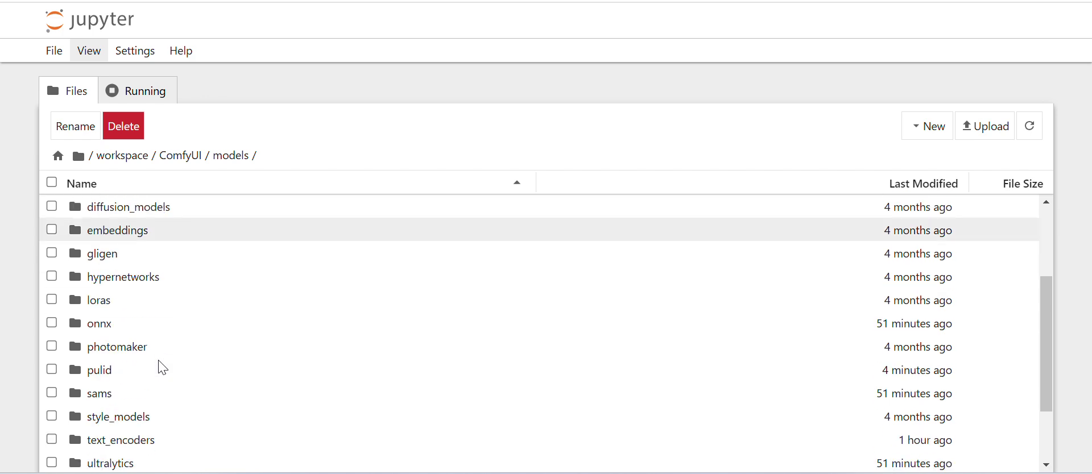
scroll(160, 367, "down", 2)
scroll(159, 368, "up", 4)
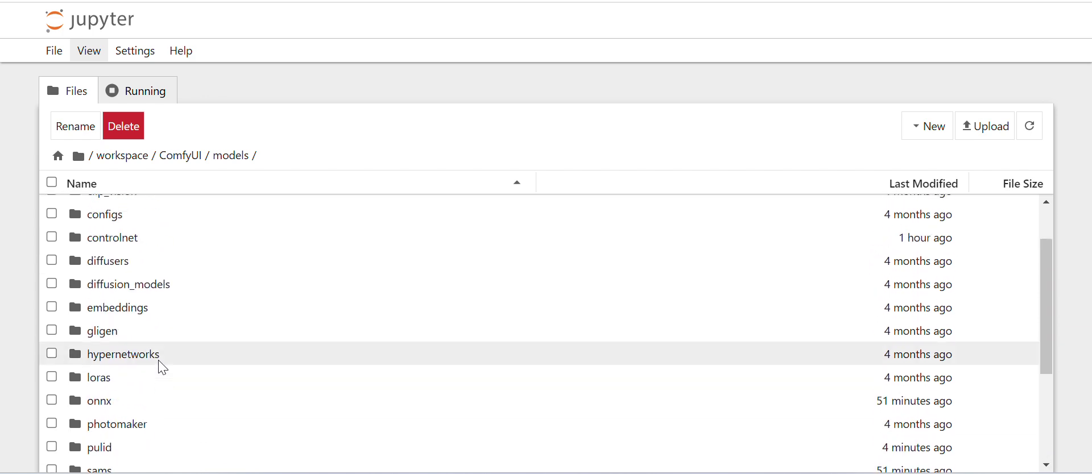
scroll(159, 367, "down", 1)
scroll(159, 367, "up", 3)
scroll(161, 385, "down", 5)
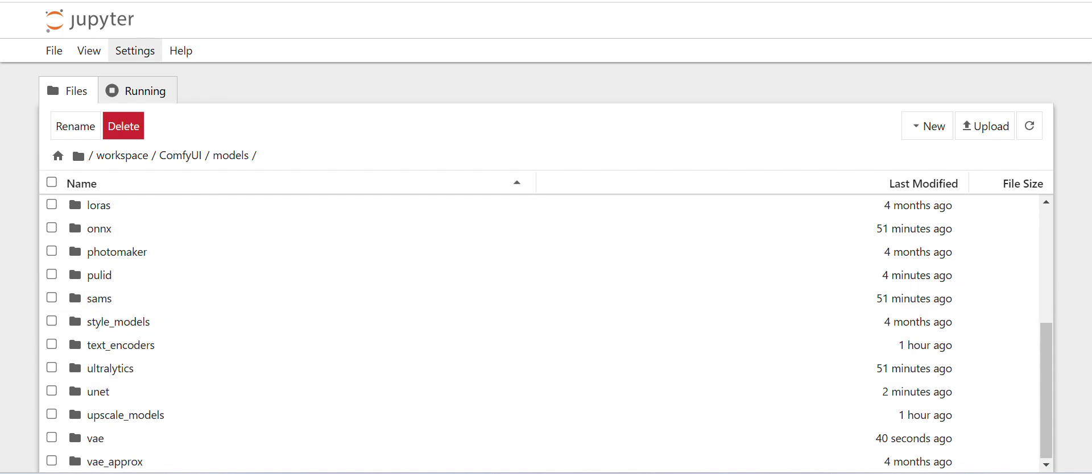
Step: Switch to the ComfyUI_PuLID_Flux_ll README on GitHub and read its Install, Available Flux models and PuLID models sections
key("alt+Tab")
scroll(286, 227, "up", 10)
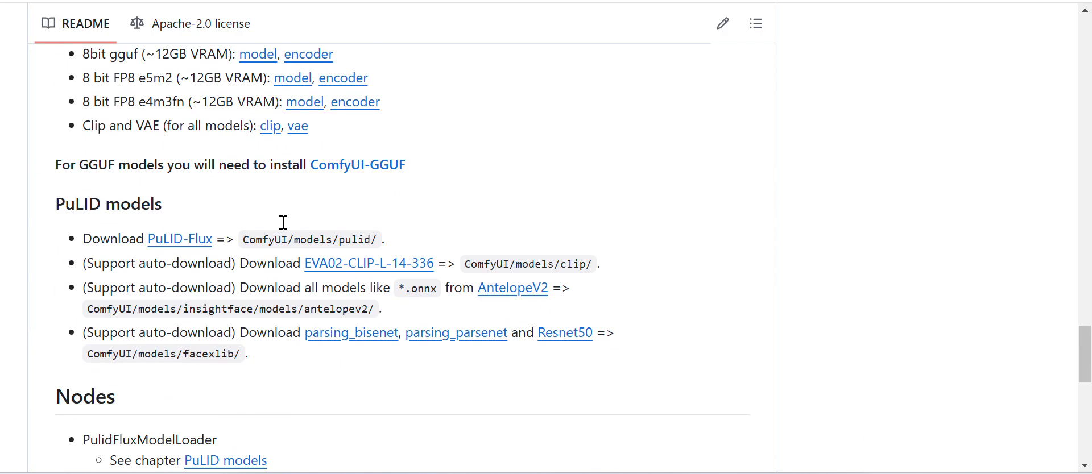
scroll(285, 228, "up", 10)
scroll(283, 228, "down", 2)
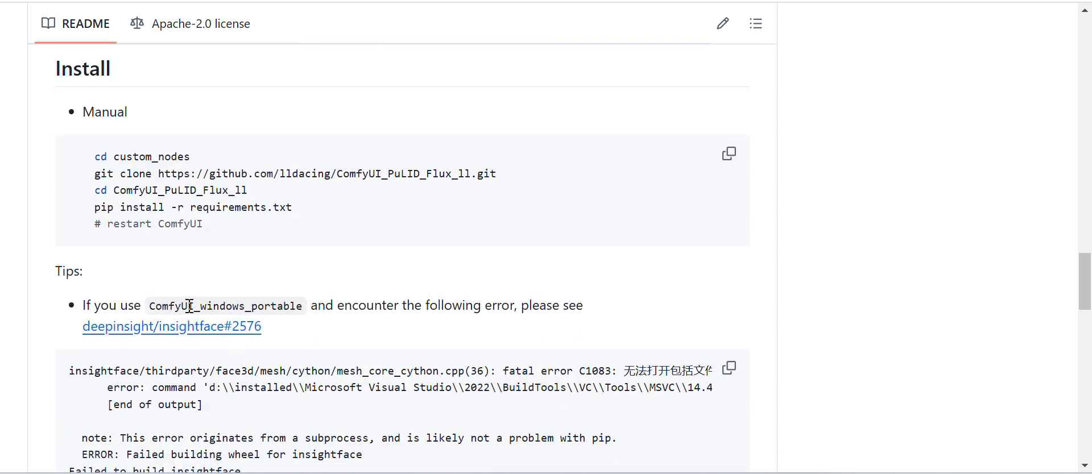
scroll(239, 387, "down", 5)
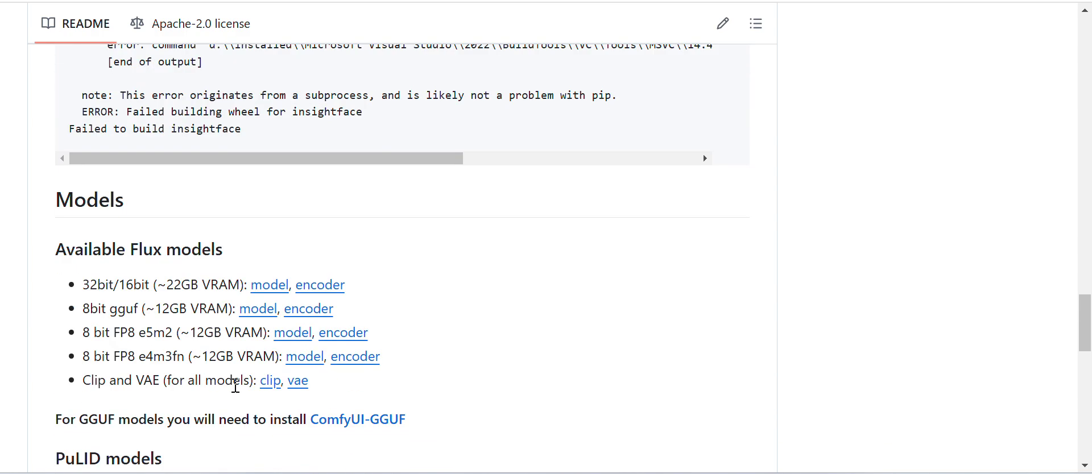
scroll(194, 256, "down", 5)
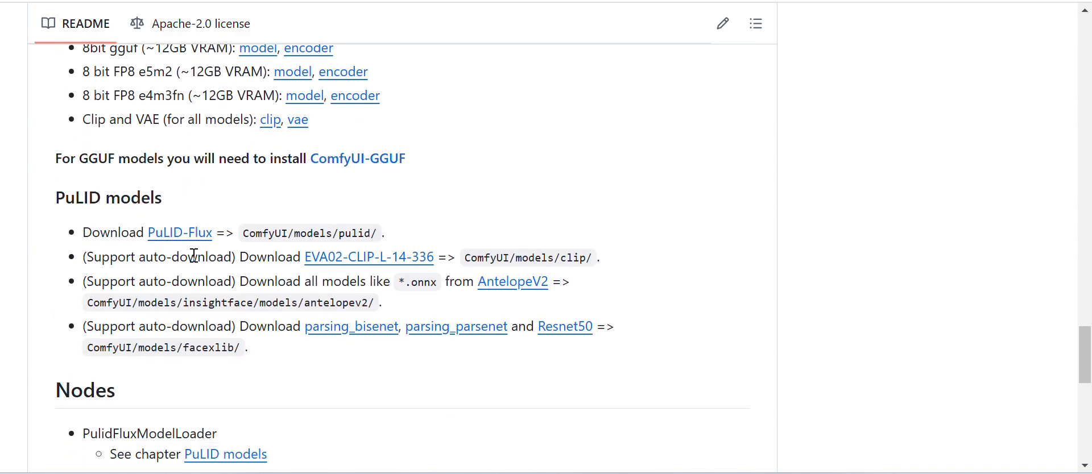
scroll(194, 256, "down", 3)
scroll(193, 256, "down", 5)
scroll(110, 244, "up", 15)
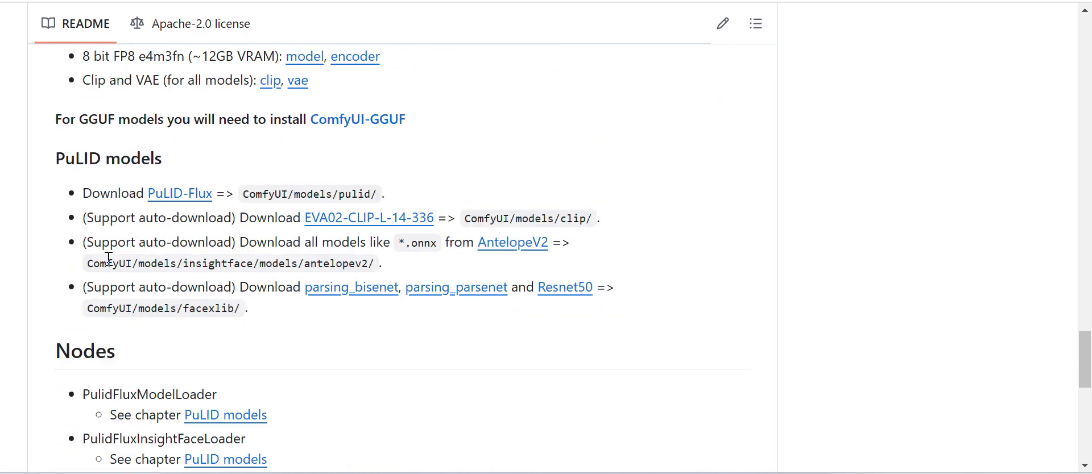
Step: Read the README's 2025.01.27 update log and select the folder name facexlib in the ComfyUI/models/facexlib/ path
scroll(110, 266, "up", 9)
scroll(115, 260, "down", 8)
scroll(317, 258, "up", 1)
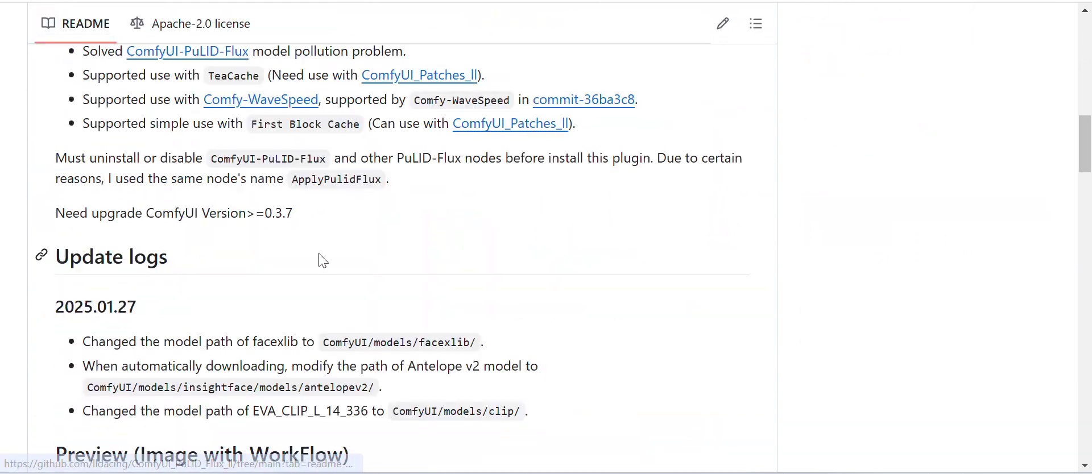
scroll(322, 260, "down", 3)
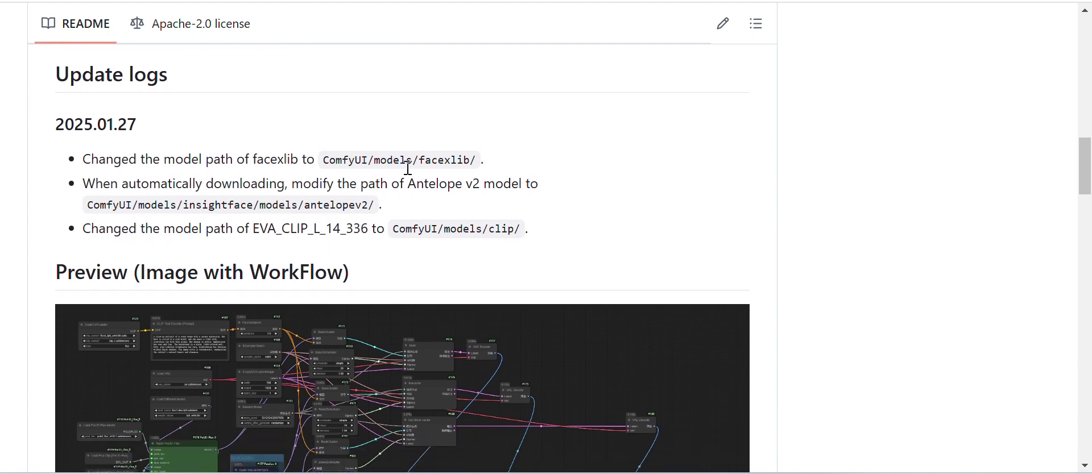
double_click(451, 160)
left_click(421, 165)
double_click(457, 160)
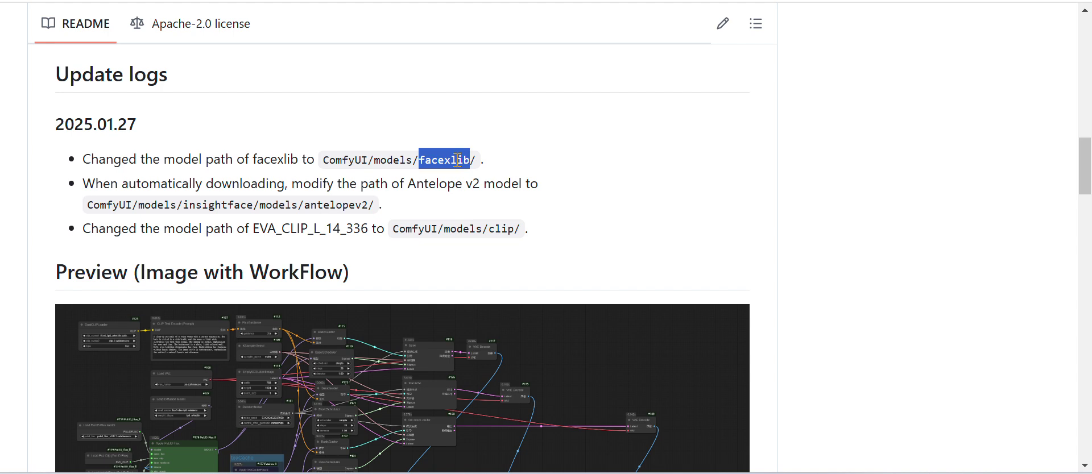
Step: Read the facexlib and Antelope v2 path entries in the update log and select the folder name antelopev2
left_click(359, 159)
double_click(442, 160)
double_click(353, 204)
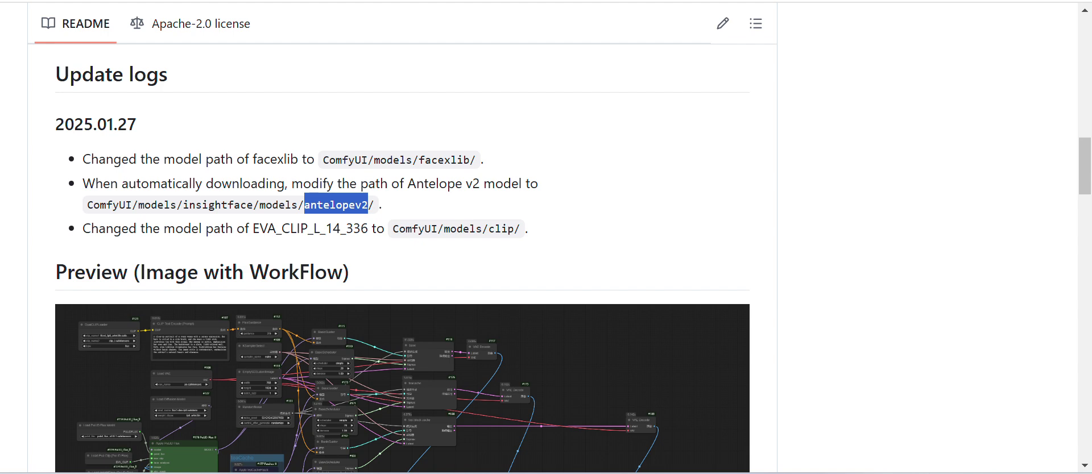
Step: Switch to the Jupyter file browser and look through workspace/ComfyUI/models for the folders named in the README's update log
key("alt+Tab")
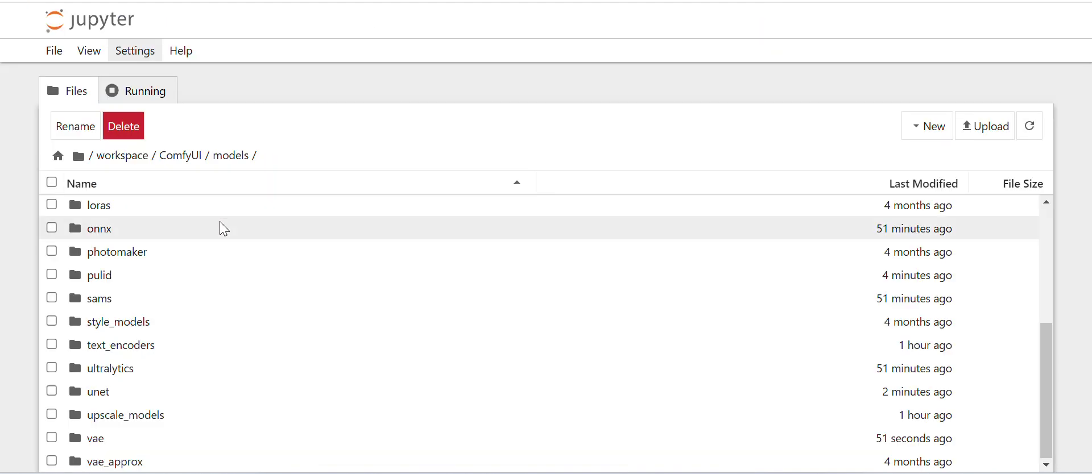
left_click(125, 282)
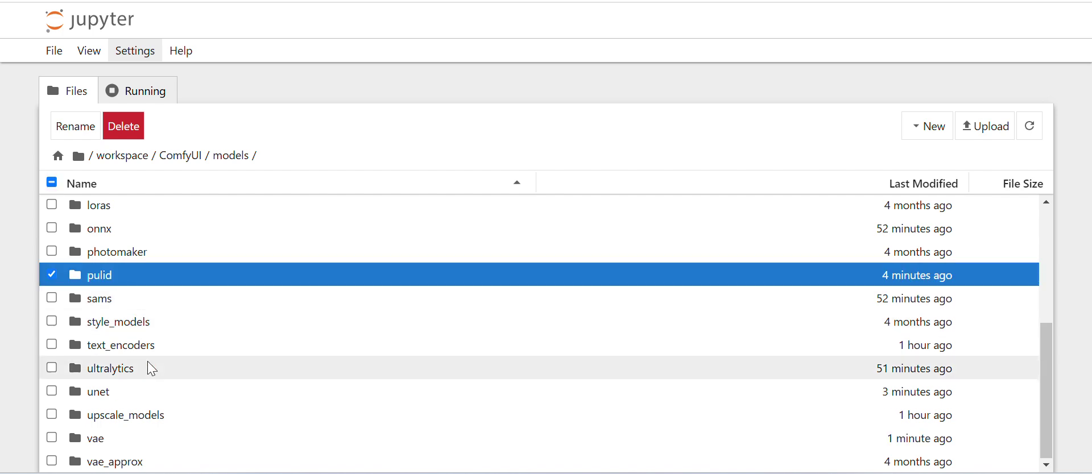
scroll(148, 363, "up", 3)
scroll(148, 362, "up", 3)
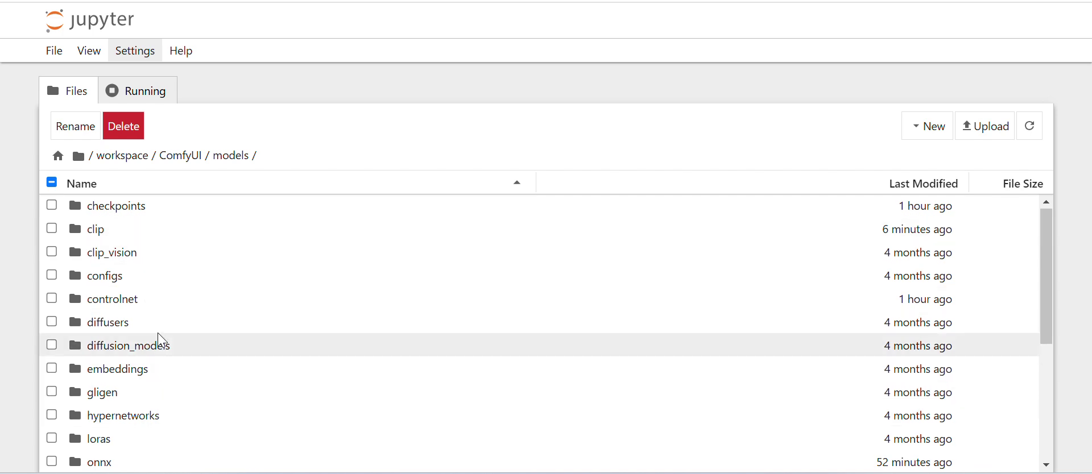
scroll(156, 418, "down", 3)
scroll(152, 293, "up", 3)
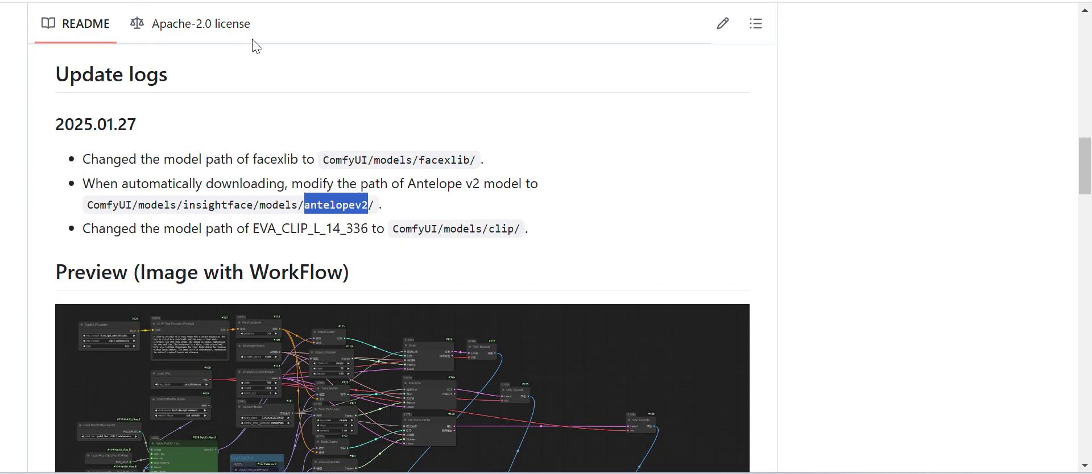
left_click(296, 0)
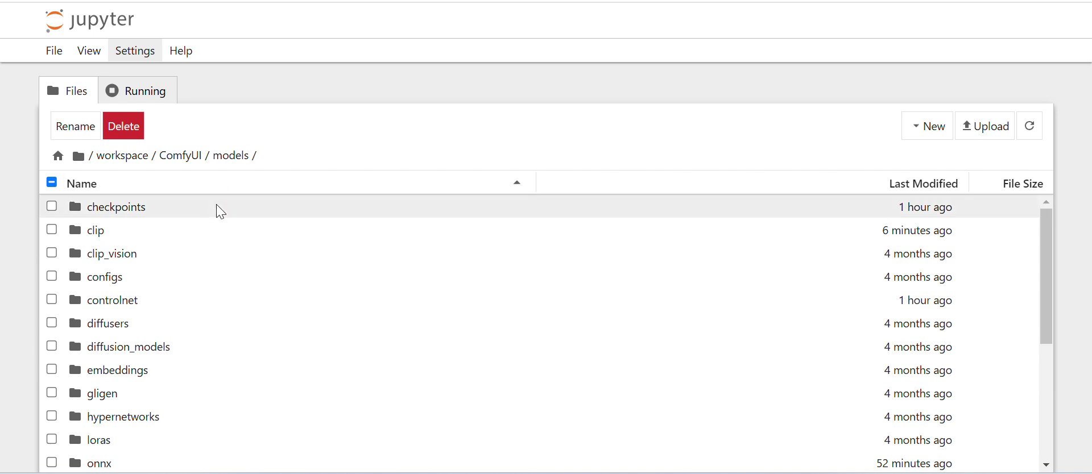
scroll(214, 273, "down", 4)
scroll(222, 262, "up", 4)
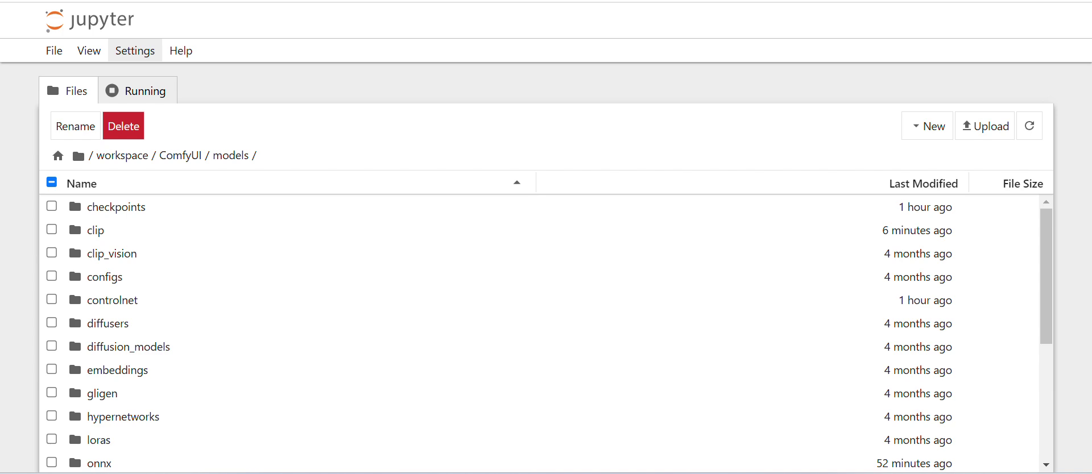
Step: Run huggingface-cli download MonsterMMORPG/tools antelopev2.zip --local-dir ./ComfyUI/models/insightface/models/antelopev2 in the Jupyter terminal
key("ctrl+Tab")
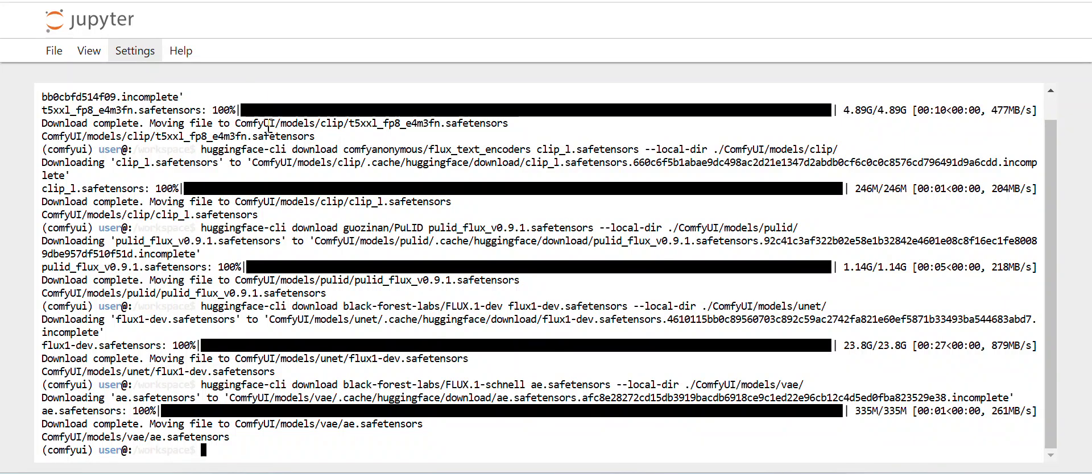
type("huggingface-cli download MonsterMMORPG/tools antelopev2.zip --local-dir ./ComfyUI/models/insightface/models/antelopev2")
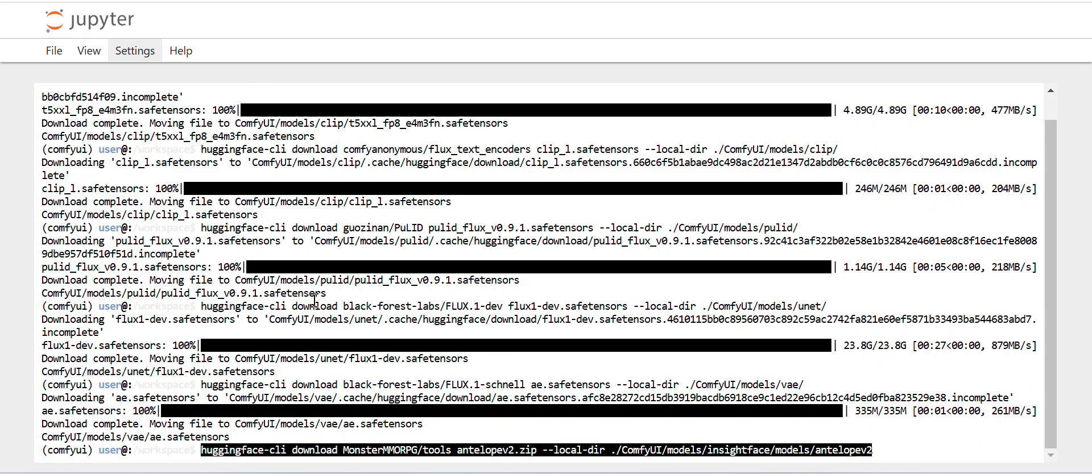
key("Return")
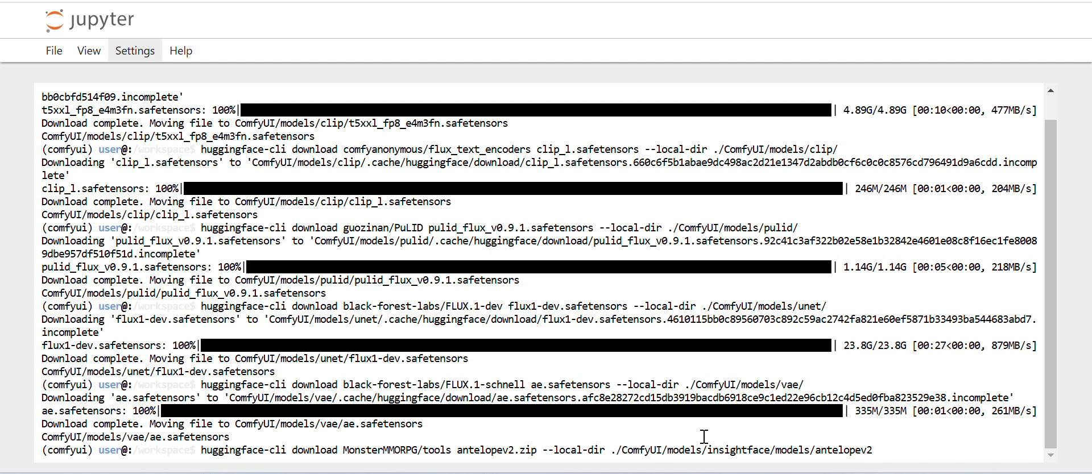
key("Return")
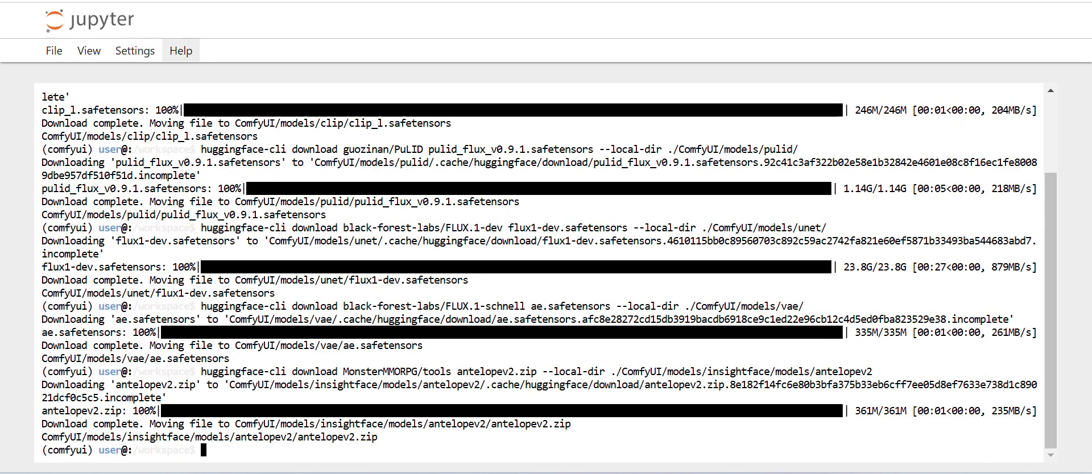
Step: Return to the Jupyter file browser, refresh the models folder and look through its subfolders
key("ctrl+Tab")
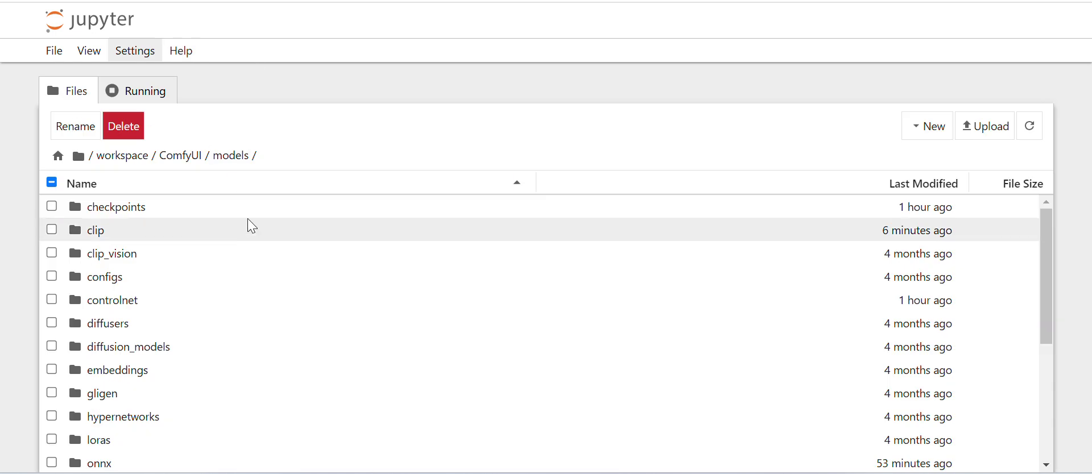
left_click(1031, 134)
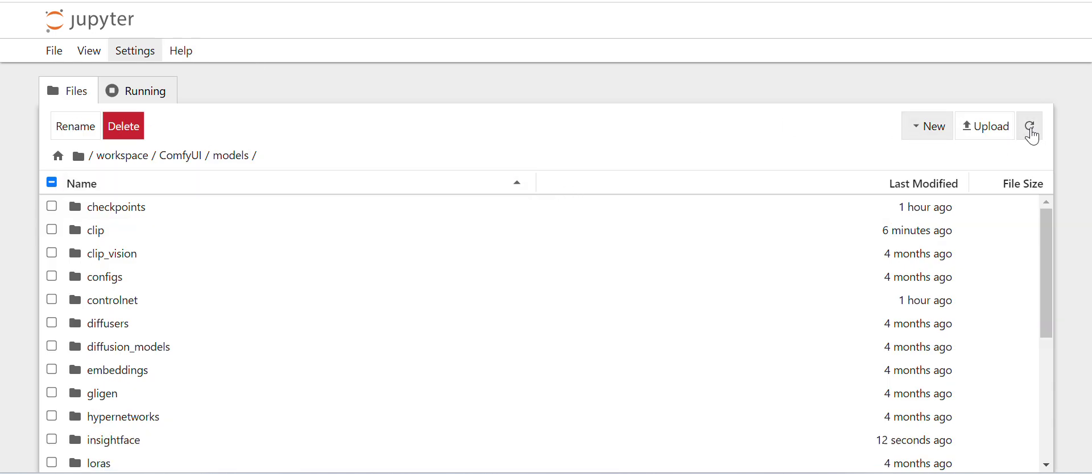
scroll(239, 392, "down", 2)
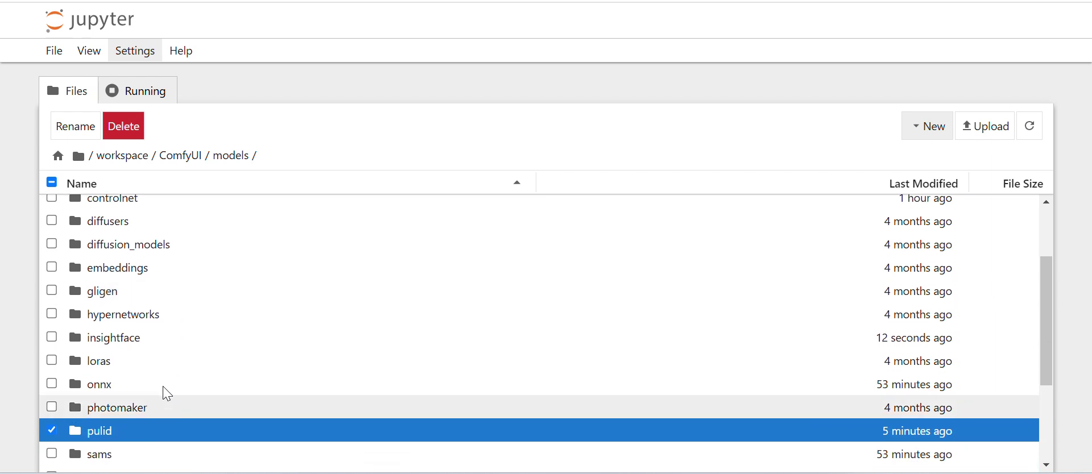
scroll(151, 261, "up", 2)
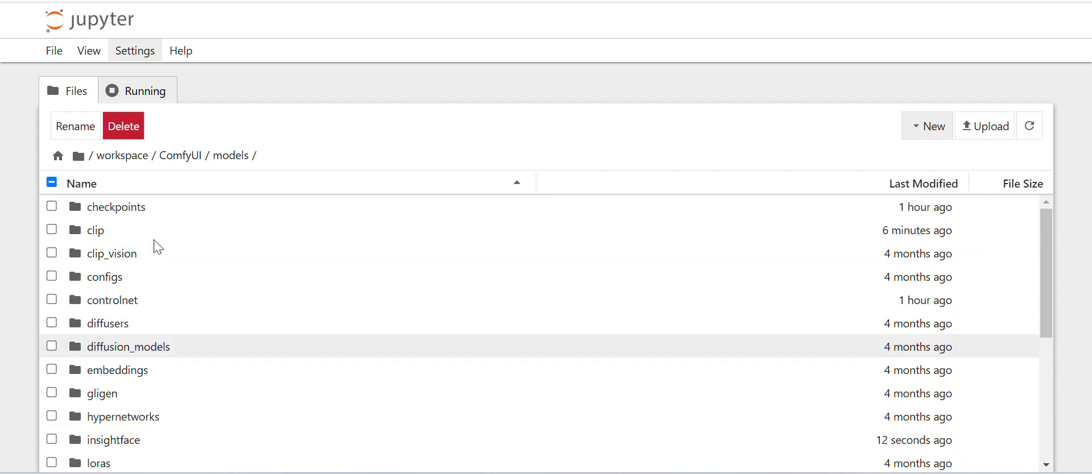
Step: Switch back to the PuLID Flux README and check the facexlib path entry in its update log
key("ctrl+Tab")
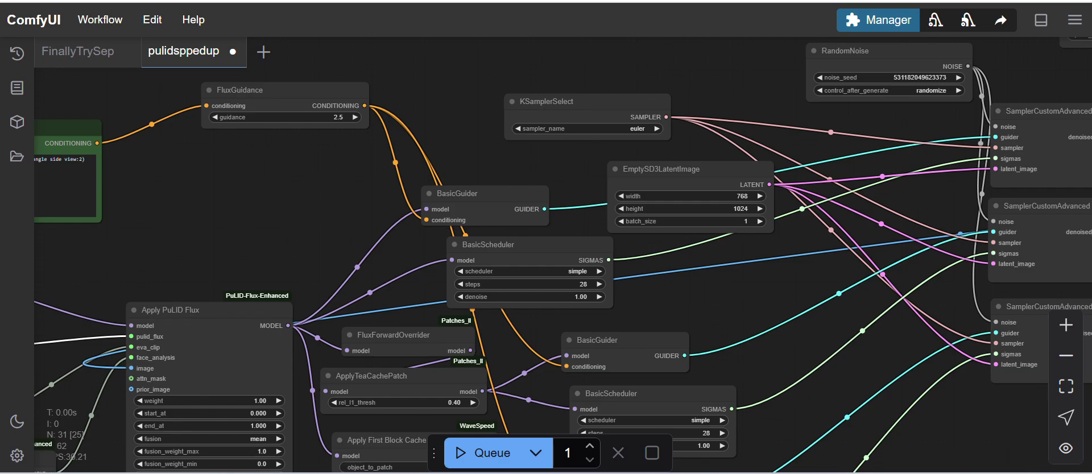
key("ctrl+Tab")
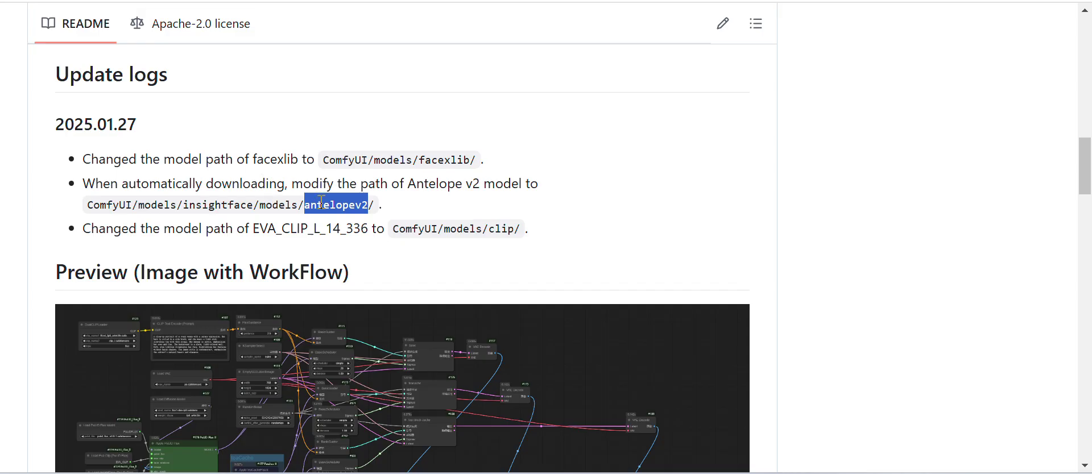
double_click(455, 162)
left_click(221, 188)
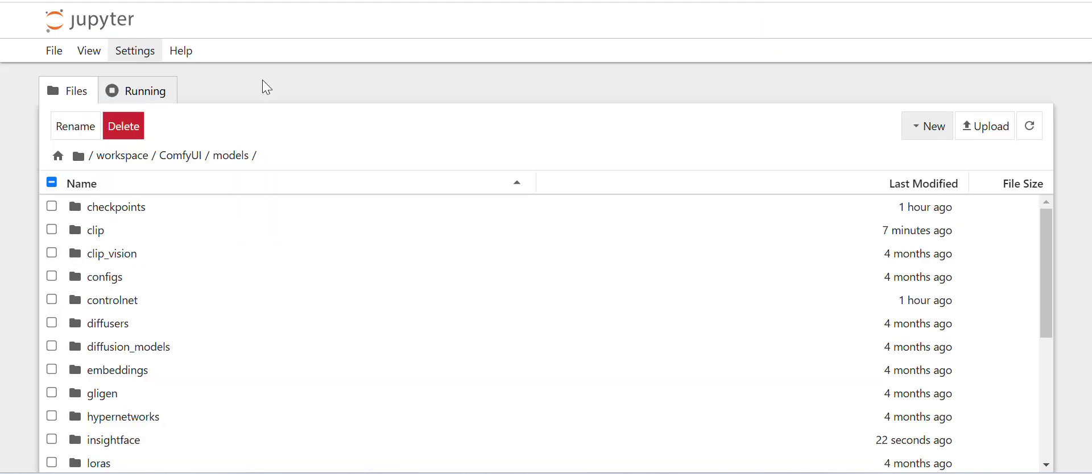
Step: Open the insightface/models/antelopev2 folder in the Jupyter file browser and select antelopev2.zip
double_click(134, 449)
double_click(112, 208)
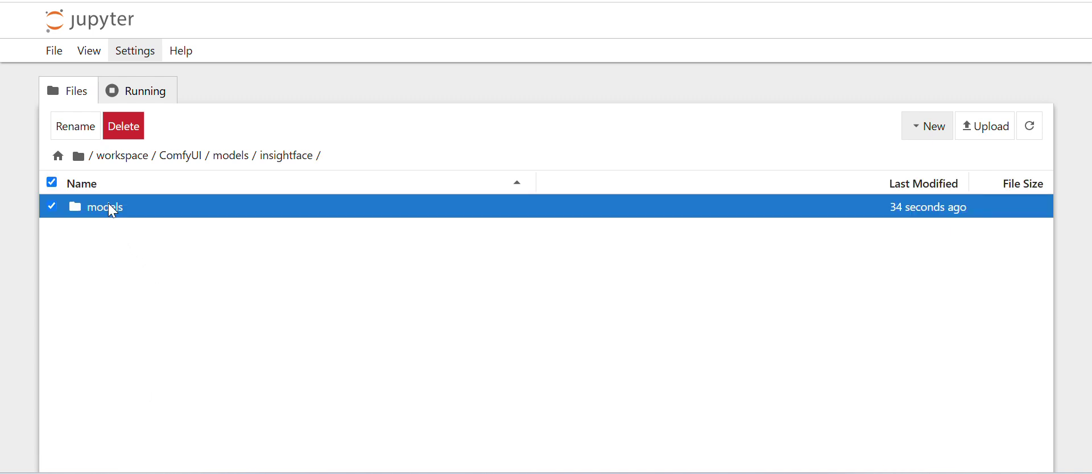
double_click(111, 208)
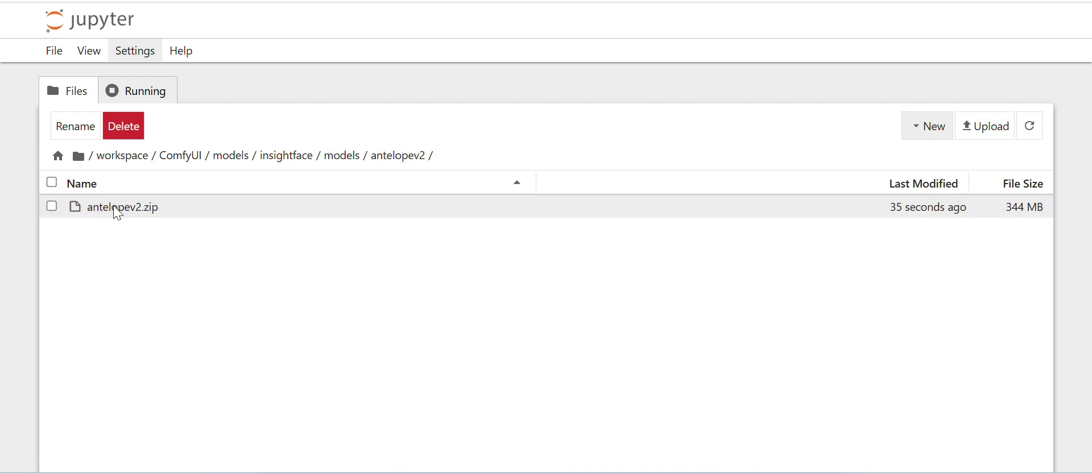
left_click(135, 208)
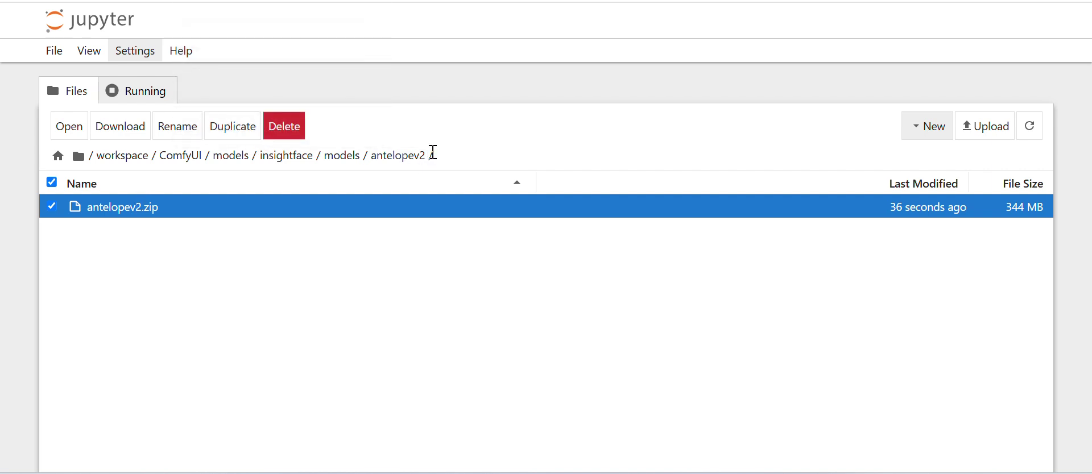
Step: Copy the folder path ComfyUI/models/insightface/models/antelopev2/ and change to that directory in the Jupyter terminal with cd
left_click_drag(435, 156, 159, 156)
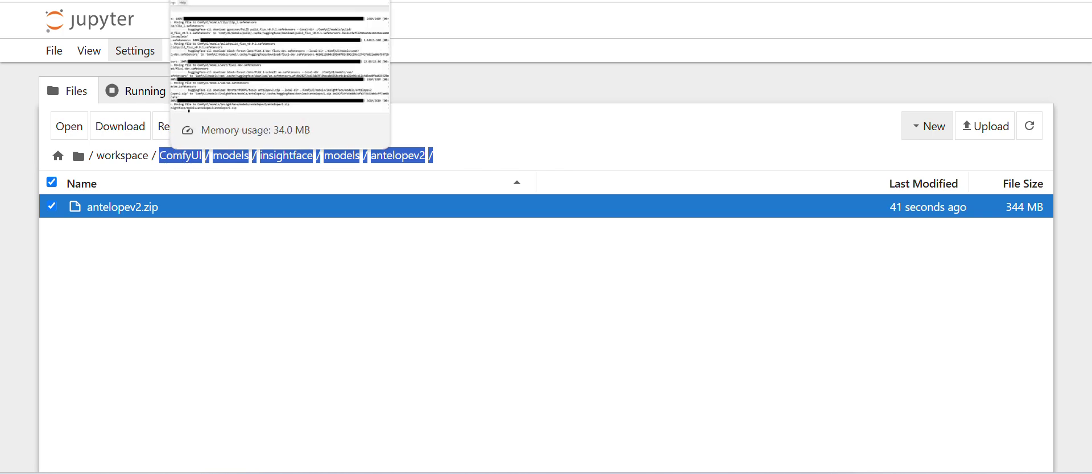
left_click(239, 1)
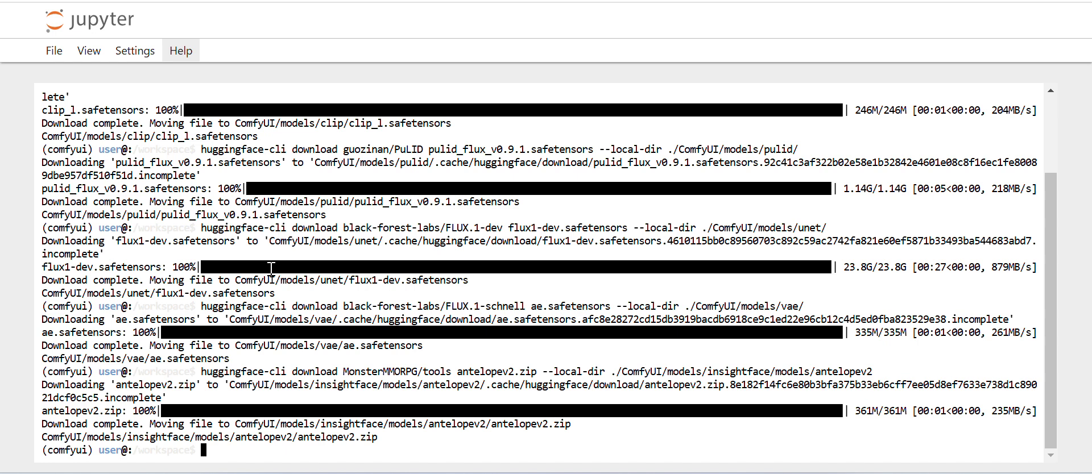
type("cd")
type("ComfyUI/models/insightface/models/antelopev2/")
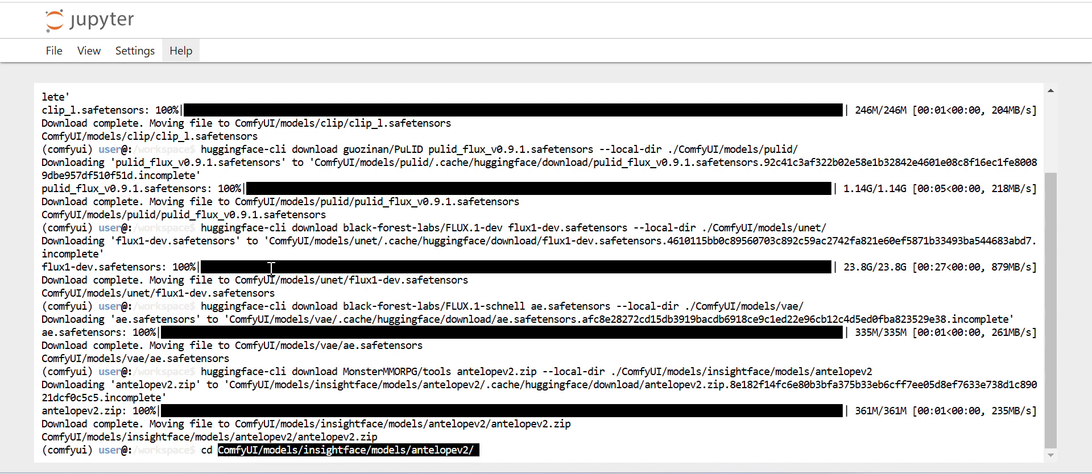
key("Return")
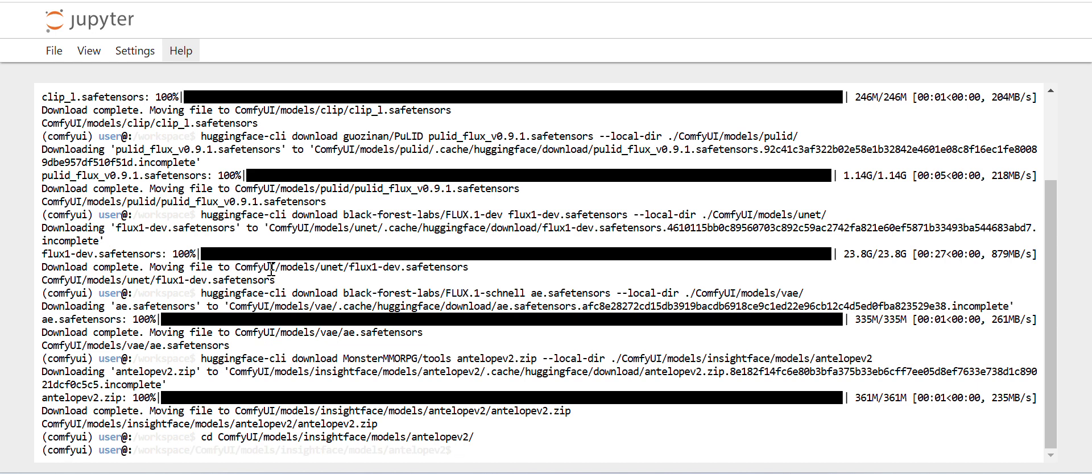
Step: List the directory with ls and extract the archive with unzip antelopev2.zip
type("ls")
key("Return")
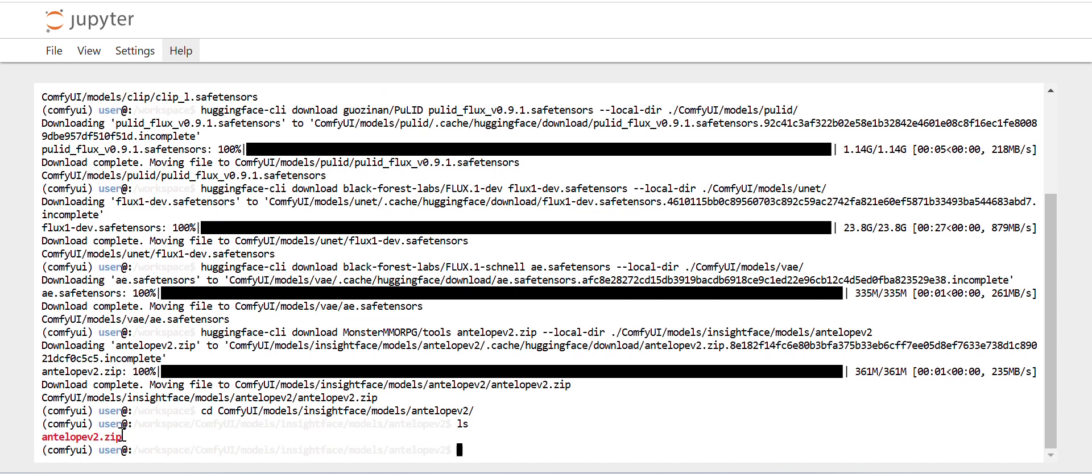
left_click_drag(122, 437, 43, 437)
key("ctrl+c")
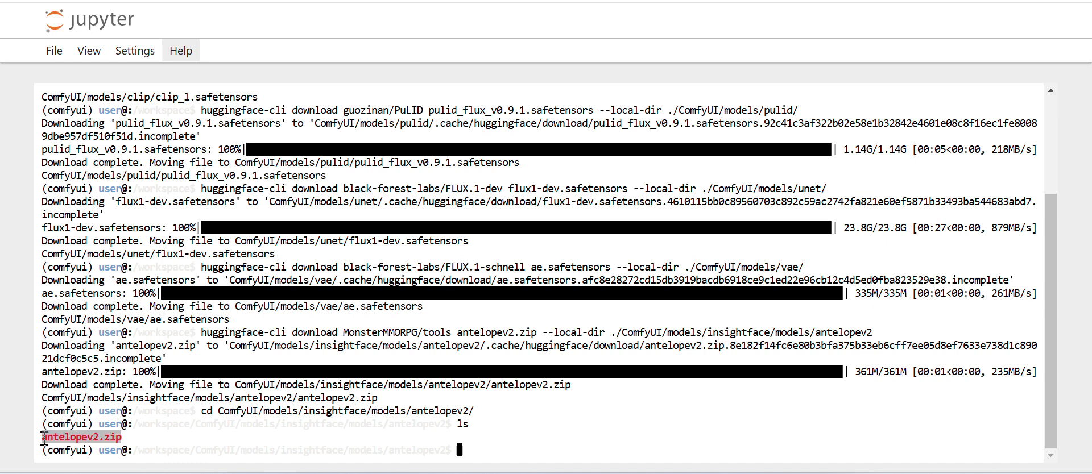
left_click(43, 437)
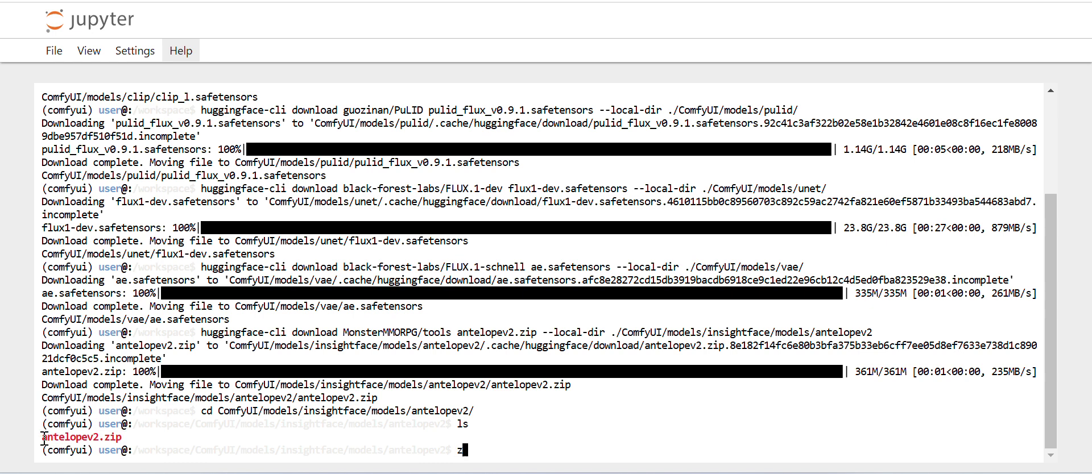
type("unzip")
key("ctrl+v")
key("Return")
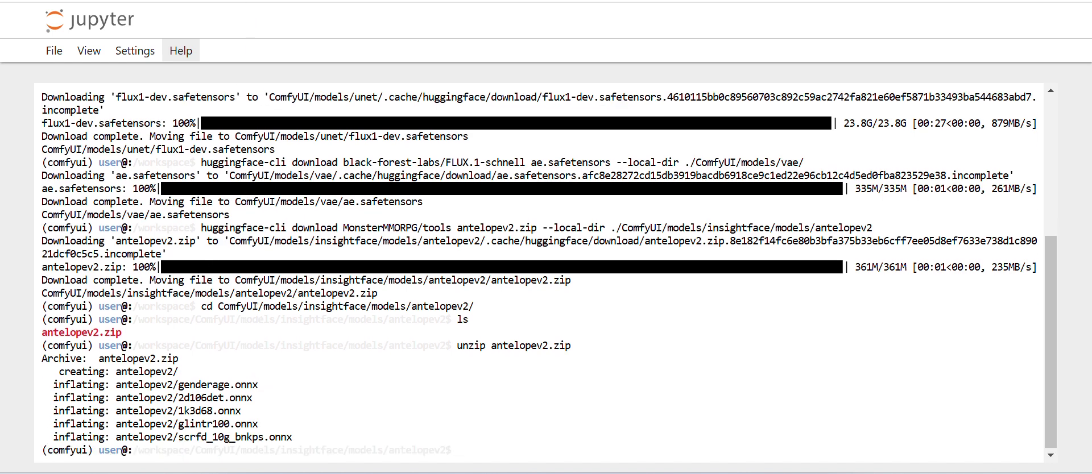
Step: Return to the Jupyter file browser, refresh the antelopev2 folder and open the extracted antelopev2 subfolder
key("ctrl+Tab")
left_click(231, 295)
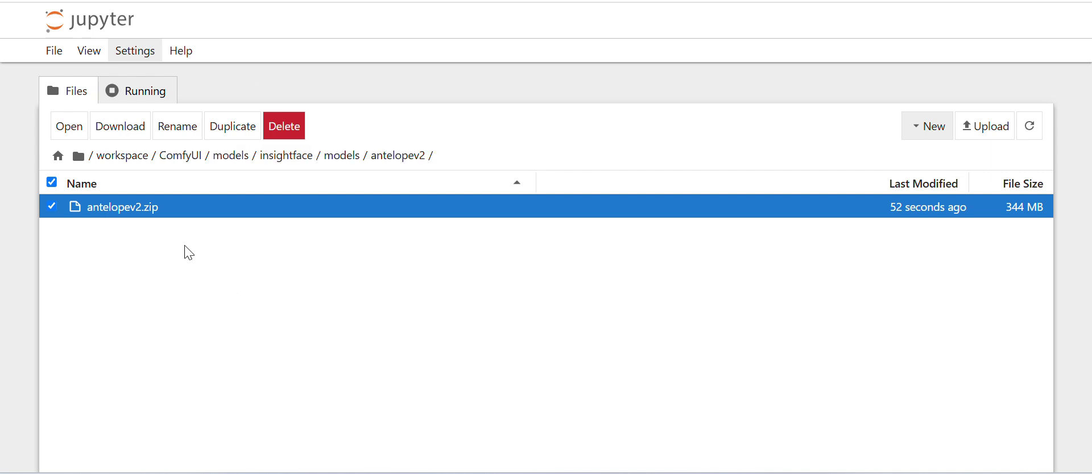
left_click(1030, 126)
left_click(111, 214)
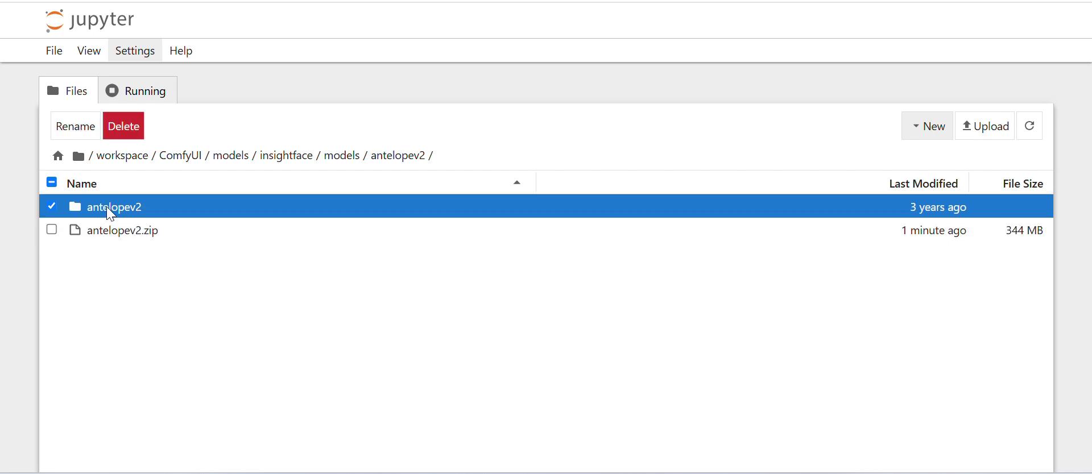
double_click(111, 214)
Step: Move all five .onnx files from the nested antelopev2 subfolder into its parent folder insightface/models/antelopev2
key("ctrl+a")
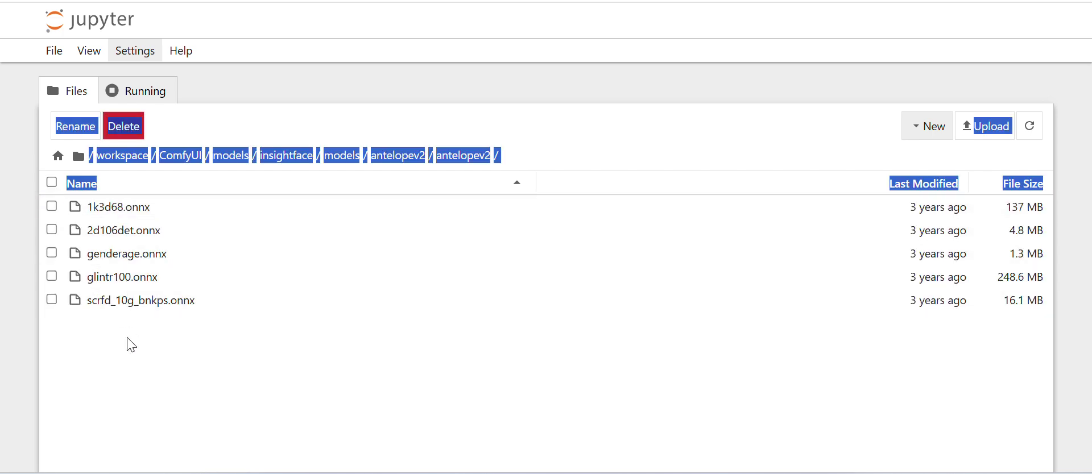
left_click(132, 345)
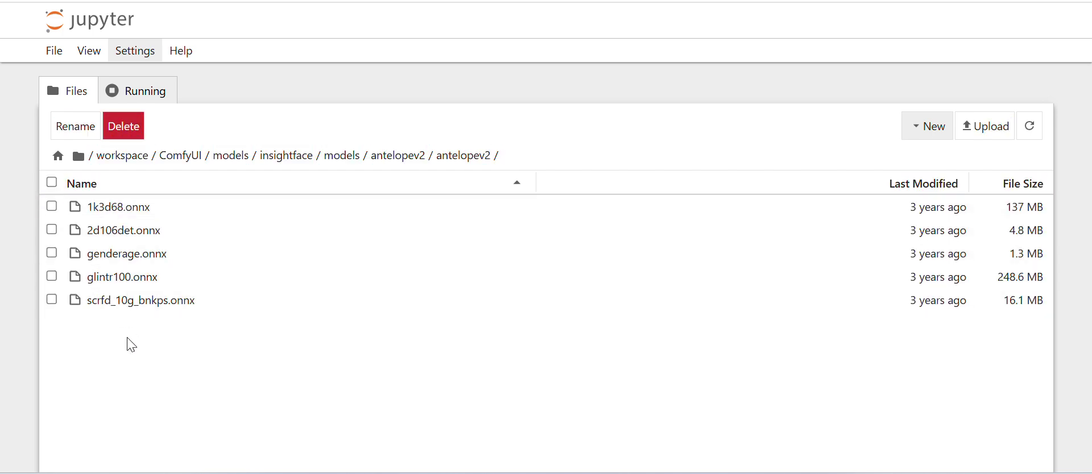
left_click(52, 182)
right_click(138, 264)
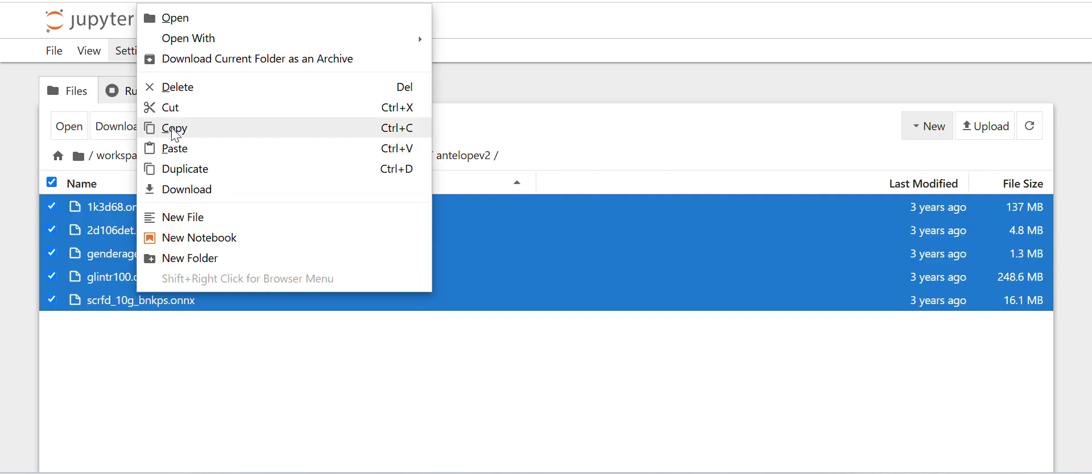
left_click(171, 107)
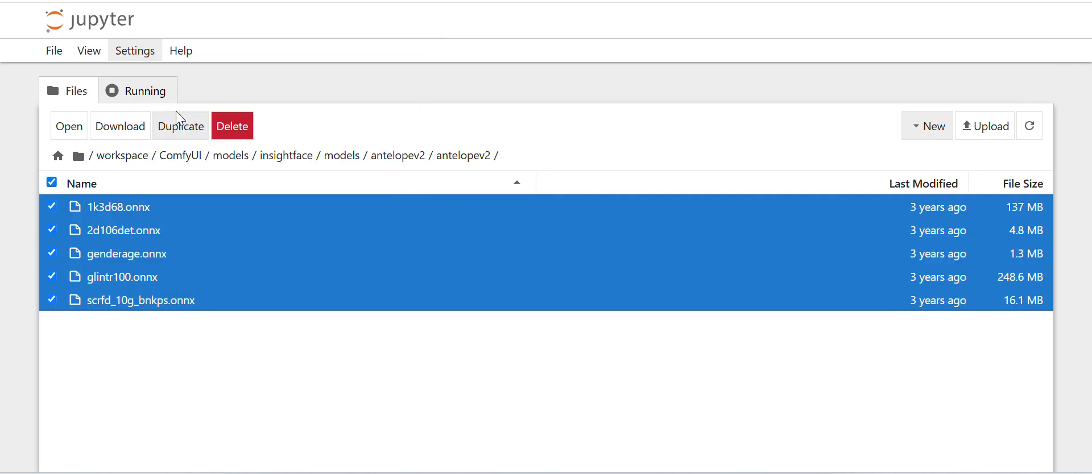
left_click(399, 159)
right_click(268, 349)
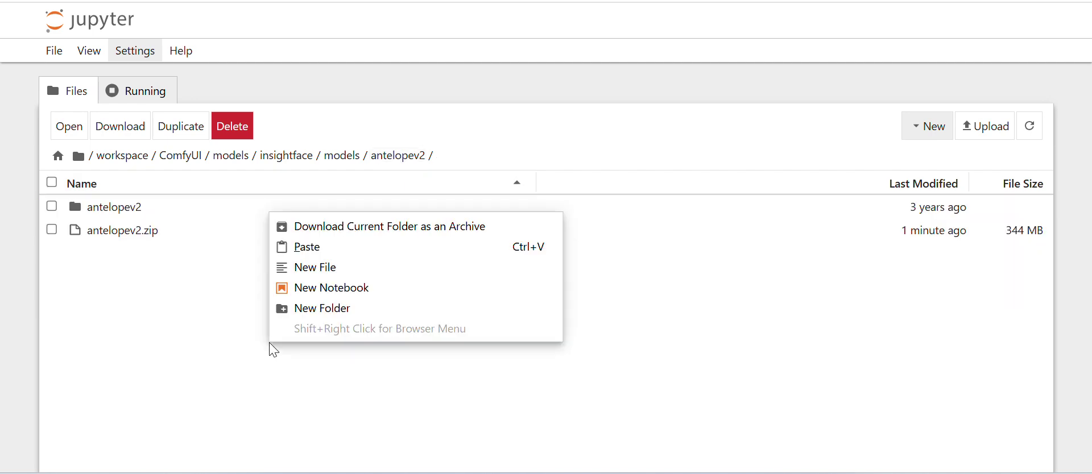
left_click(310, 247)
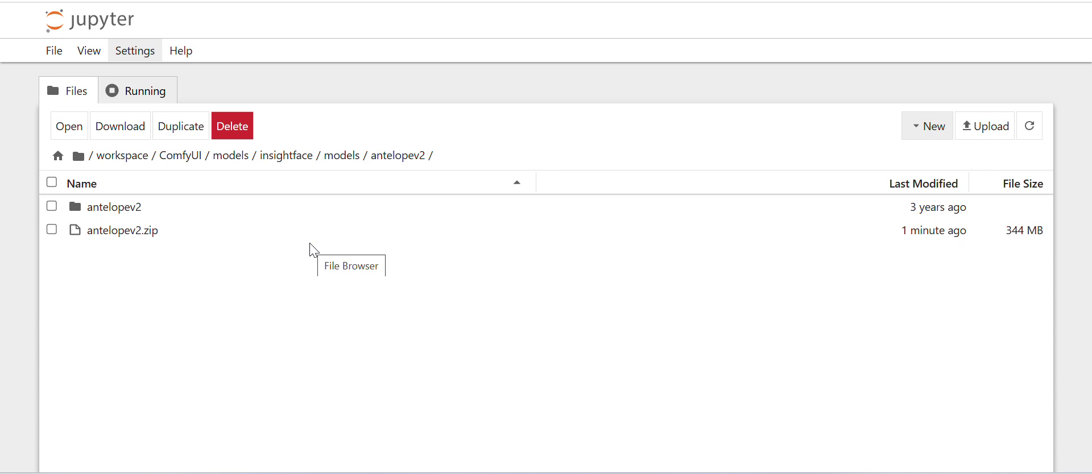
Step: Permanently delete the nested antelopev2 subfolder, leaving antelopev2.zip unselected
left_click(114, 209)
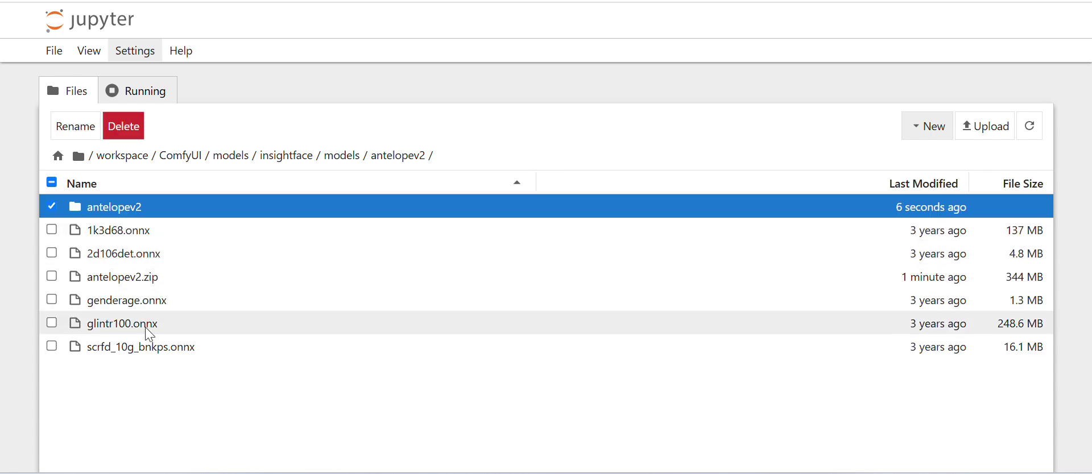
left_click(135, 278, "ctrl")
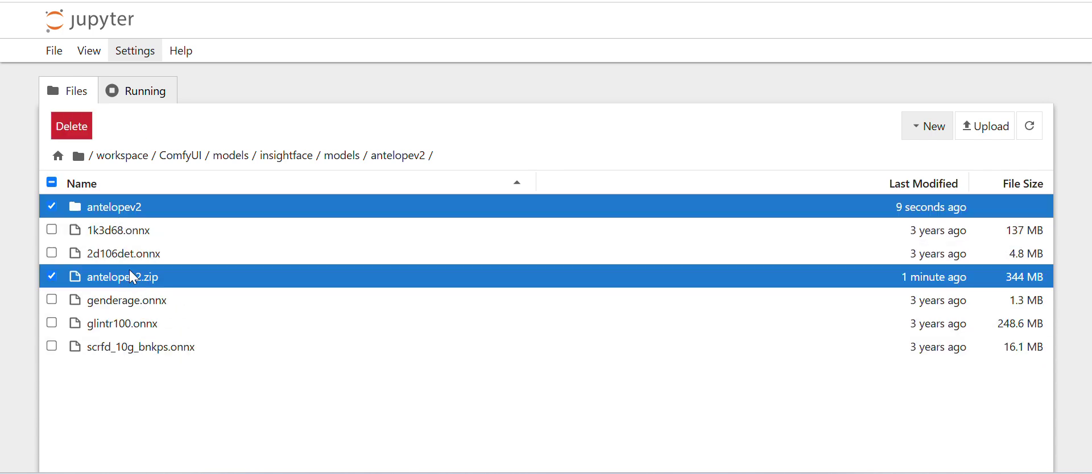
left_click(53, 207)
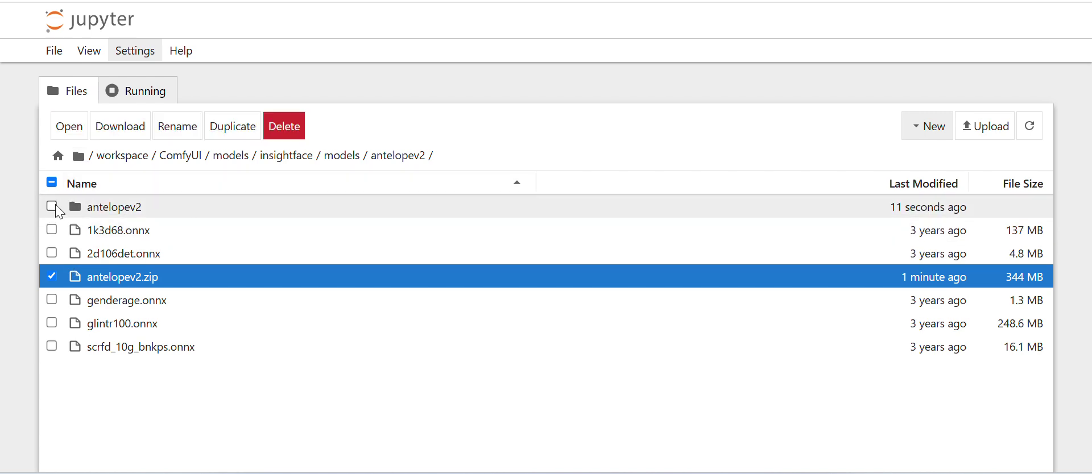
left_click(53, 277)
left_click(53, 207)
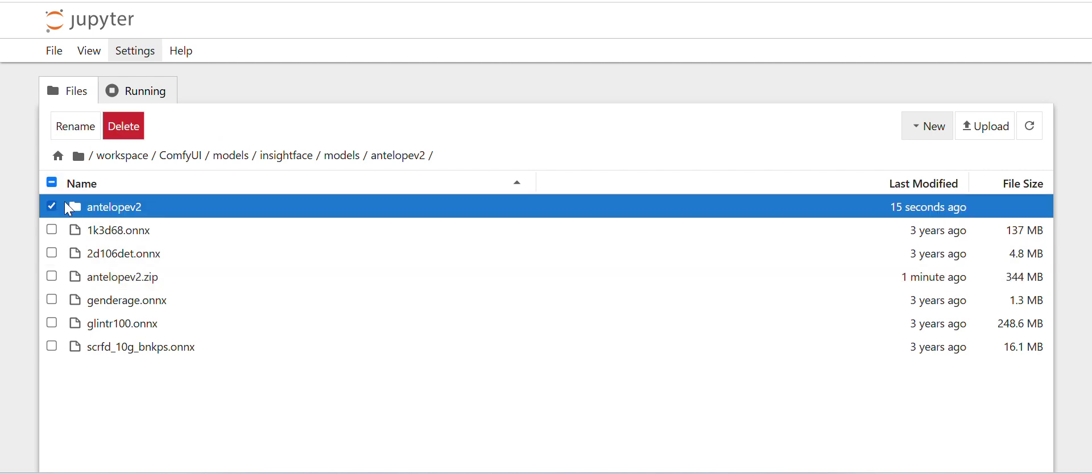
left_click(134, 134)
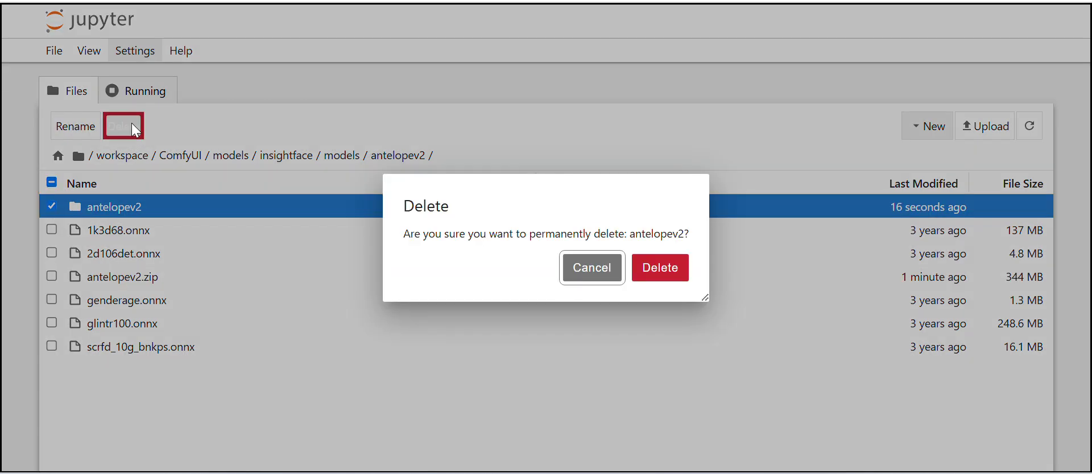
left_click(675, 265)
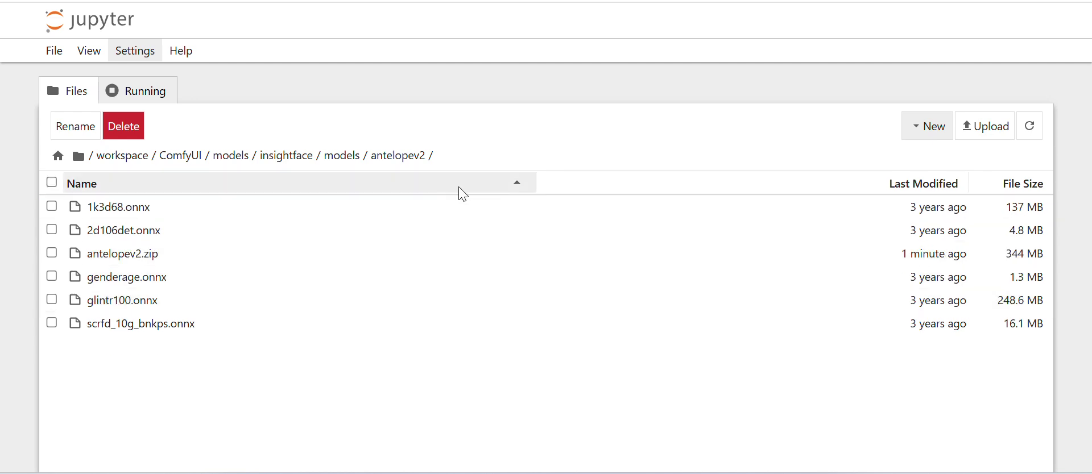
Step: Compare the antelopev2 folder path in the file browser with the AntelopeV2 path in the GitHub README's PuLID models section
left_click_drag(451, 161, 162, 157)
left_click(483, 161)
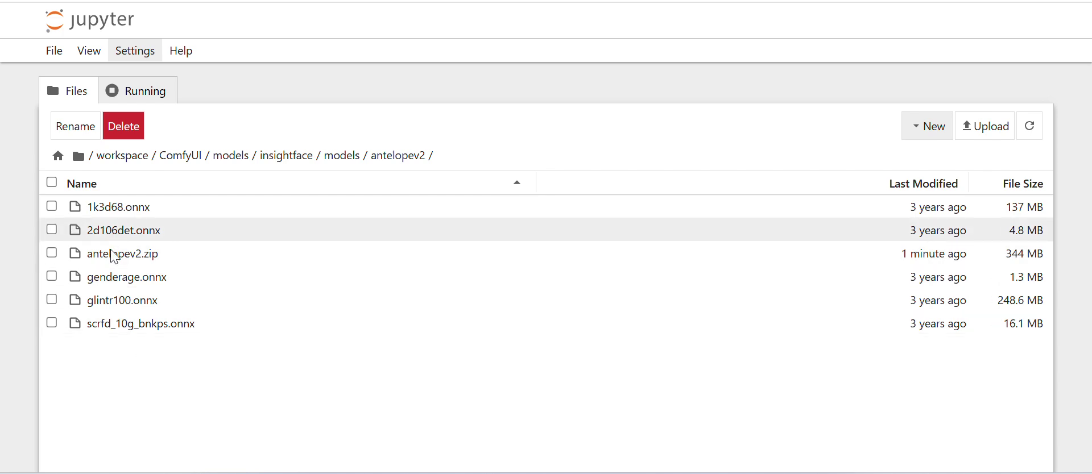
left_click_drag(434, 156, 305, 160)
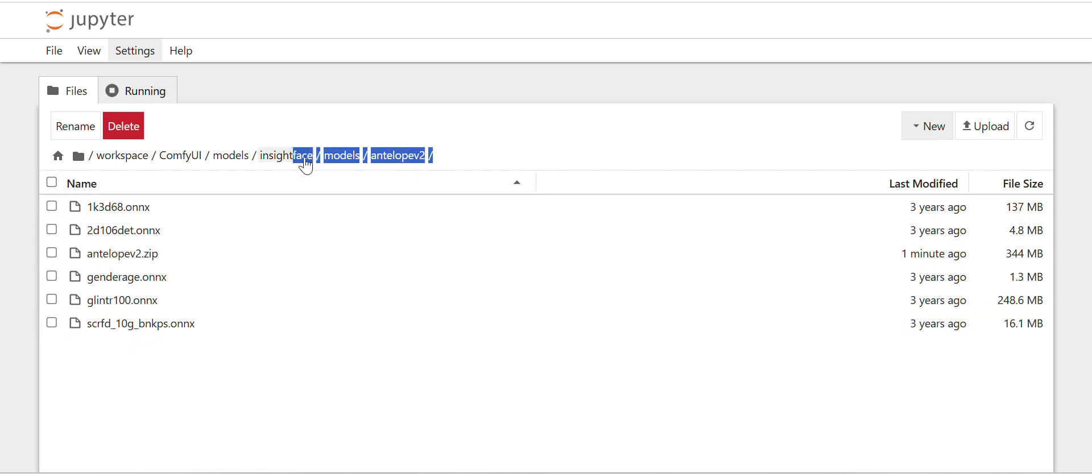
left_click(464, 120)
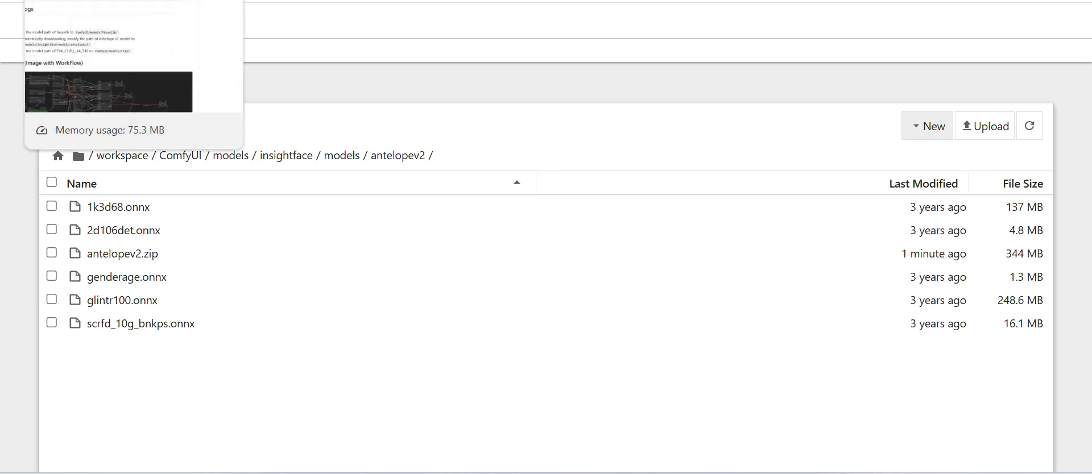
key("ctrl+Tab")
scroll(250, 245, "down", 8)
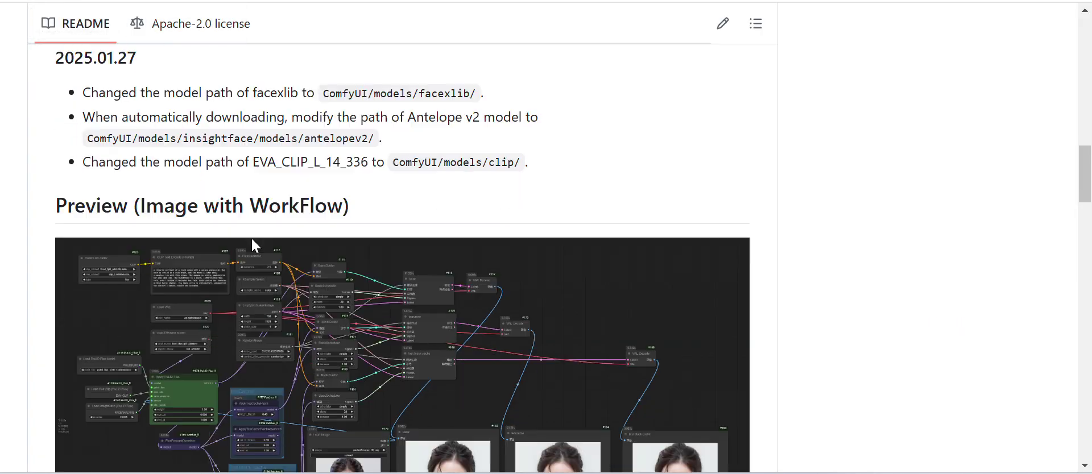
scroll(253, 246, "down", 10)
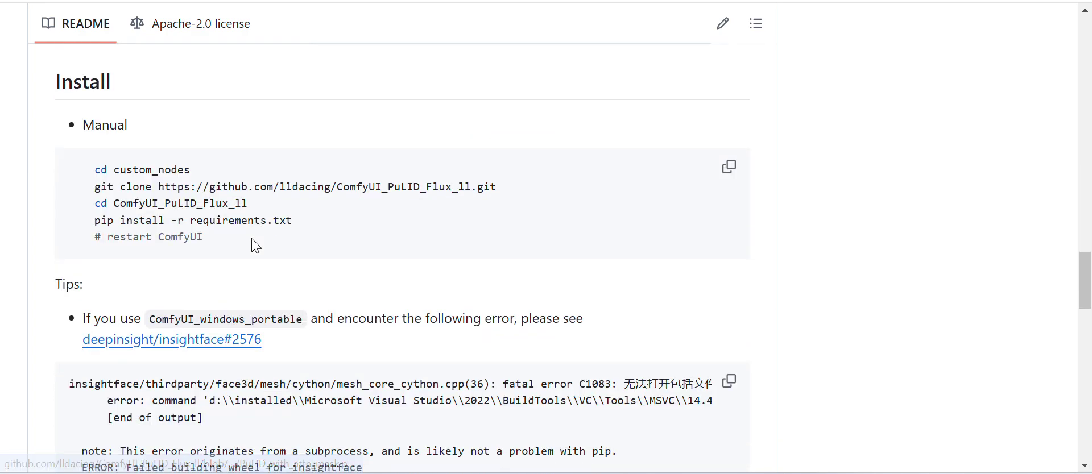
scroll(387, 252, "down", 9)
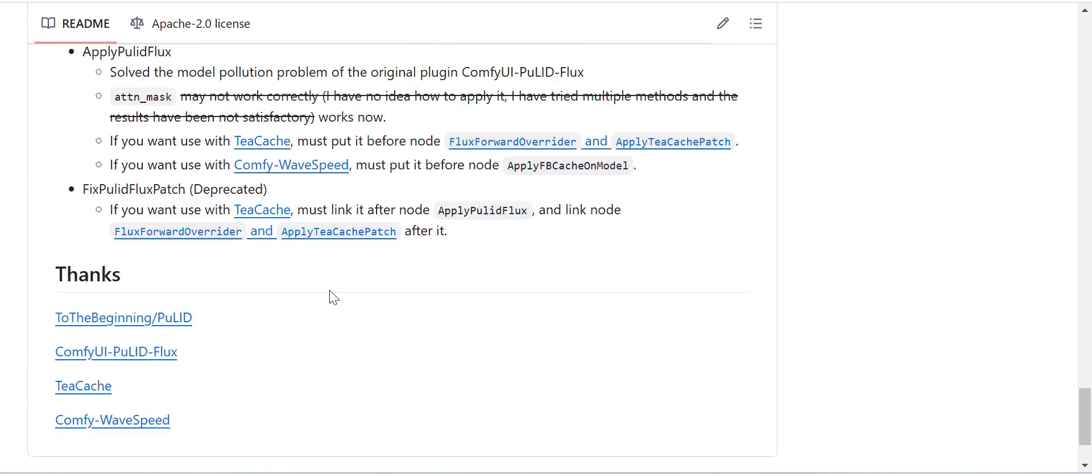
scroll(334, 294, "up", 5)
scroll(428, 256, "up", 4)
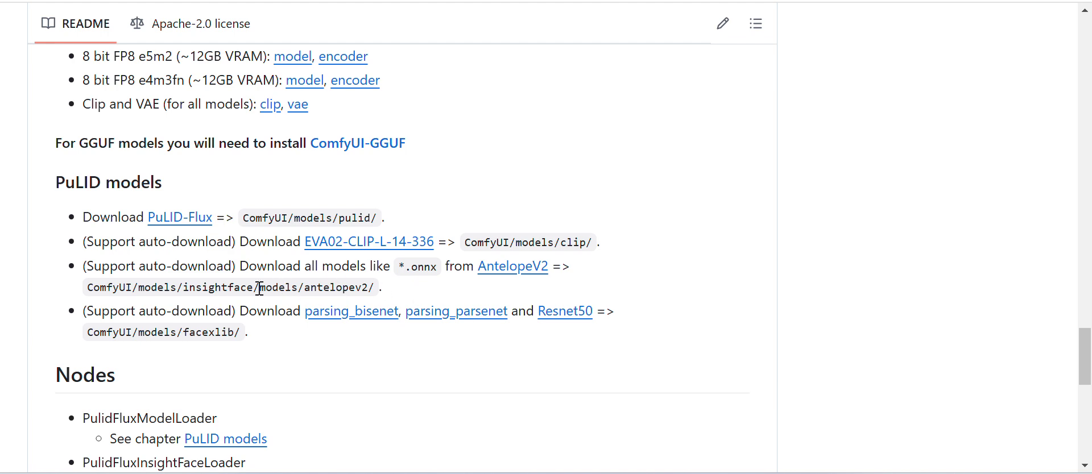
double_click(341, 288)
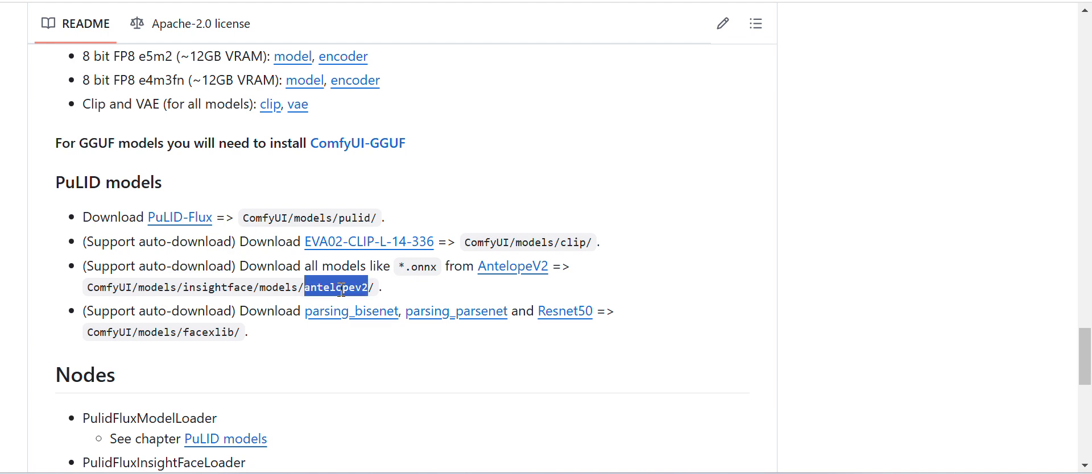
left_click(238, 302)
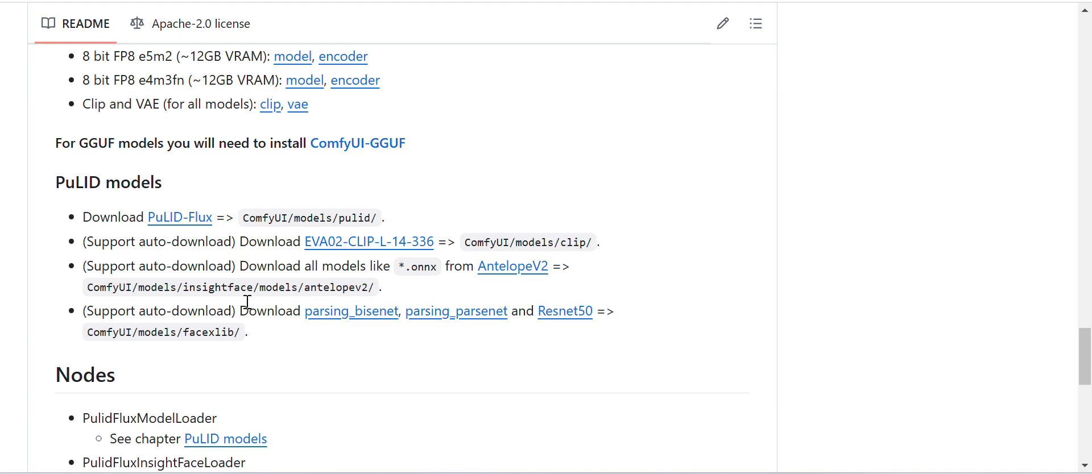
double_click(347, 287)
left_click(297, 287)
double_click(347, 289)
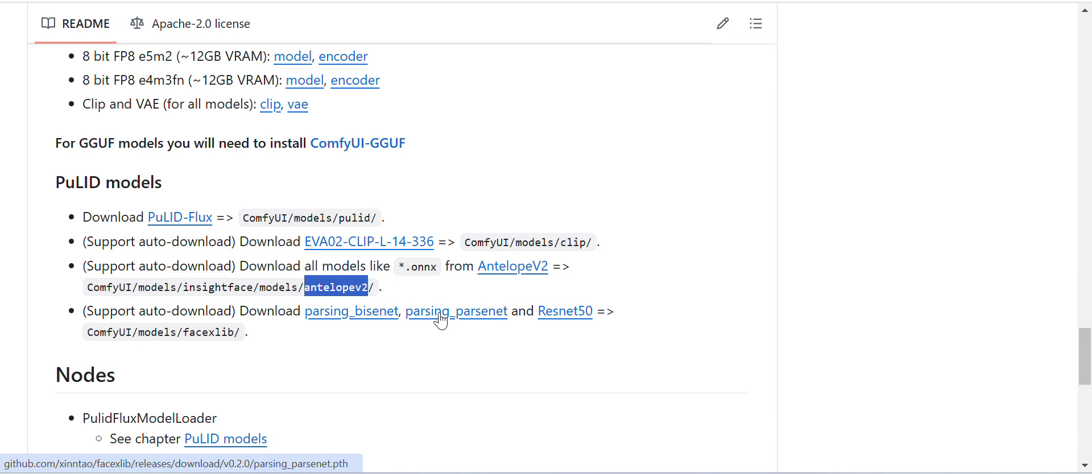
left_click(270, 288)
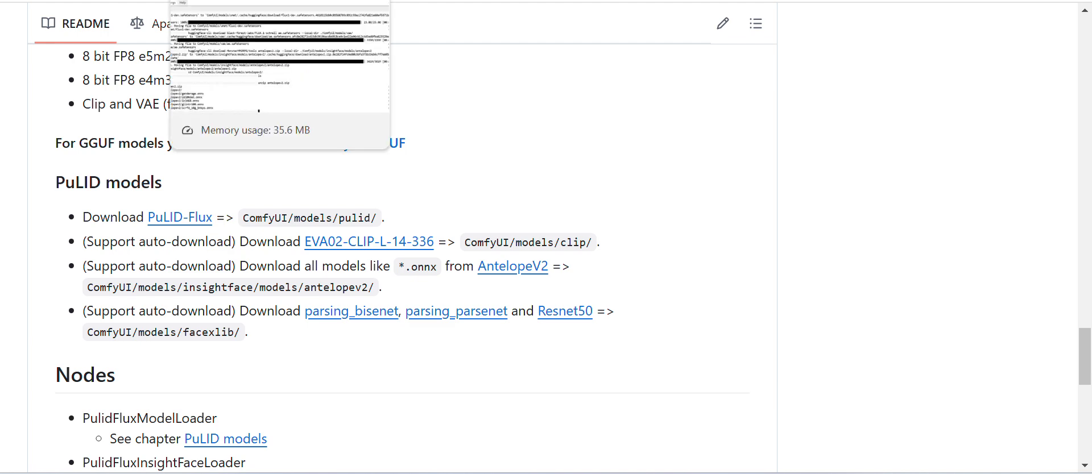
Step: Return to the Jupyter terminal and go up five directory levels to /workspace with cd ..
left_click(227, 1)
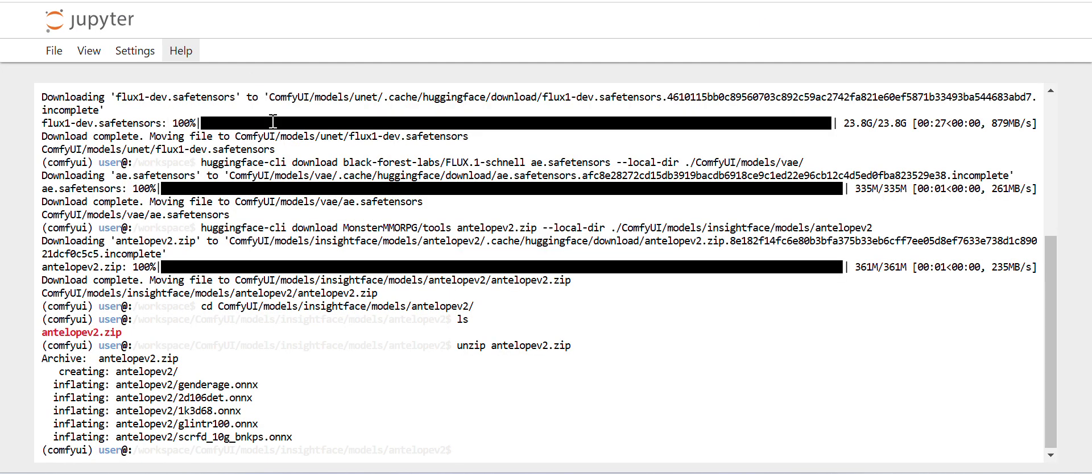
type("cd ..")
key("Return")
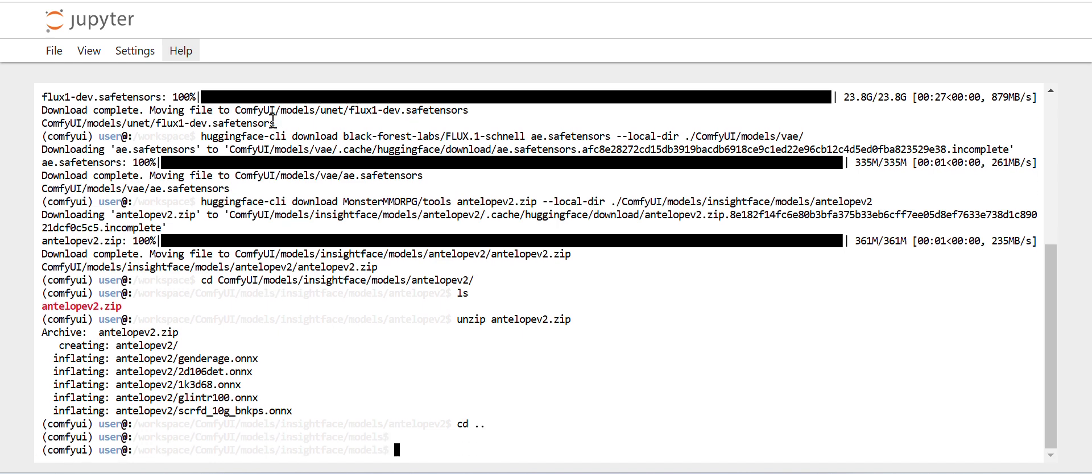
type("cd ..")
key("Return")
type("cd ..")
key("Return")
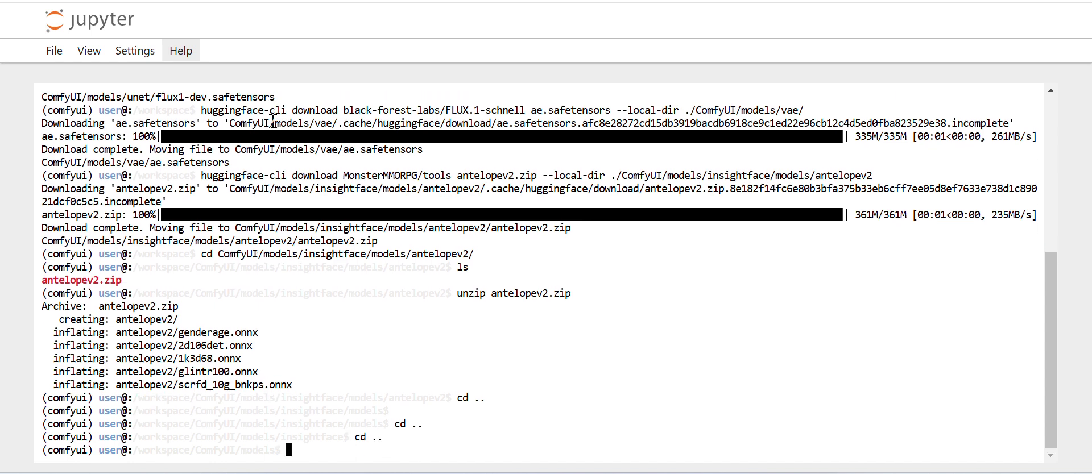
type("cd ..")
key("Return")
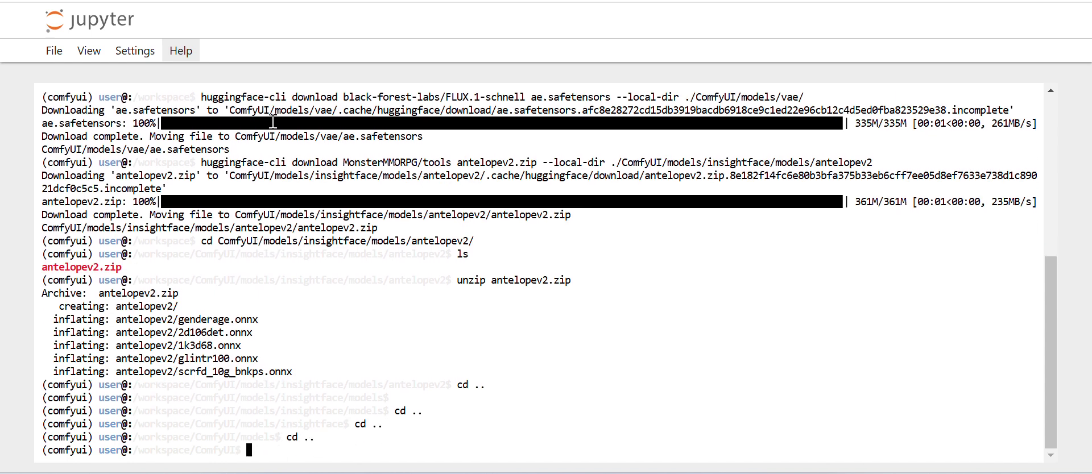
type("cd ..")
key("Return")
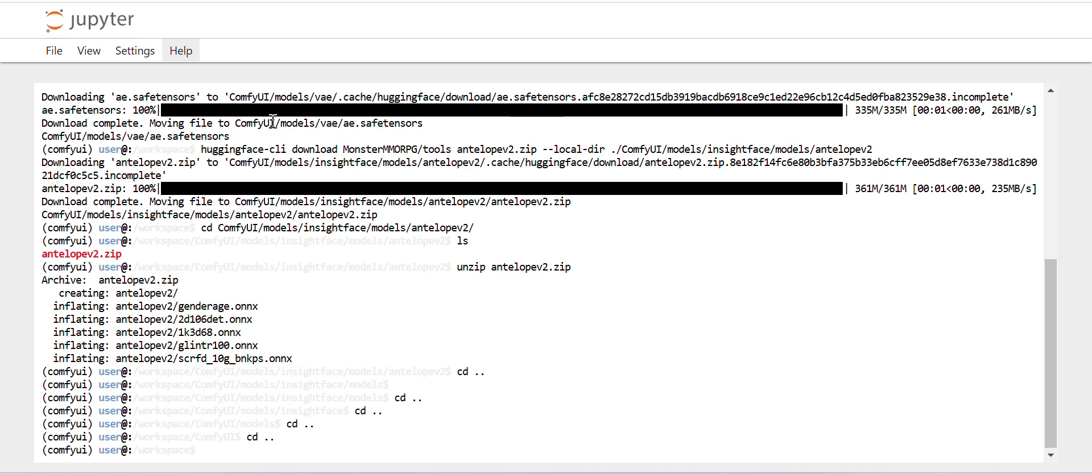
Step: Try to enter the ComfyUI directory with cd comfyuI and cd comfyUI
type("cd comfy")
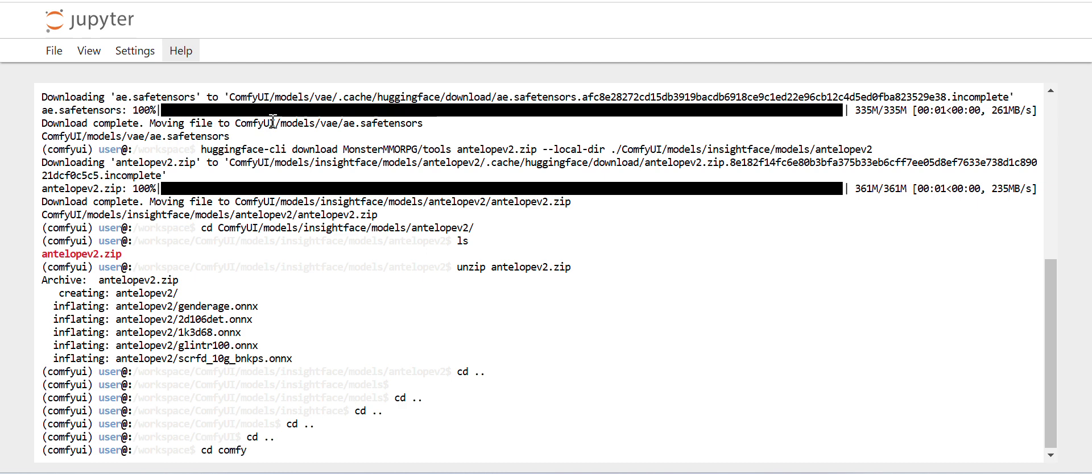
type("uI")
key("Return")
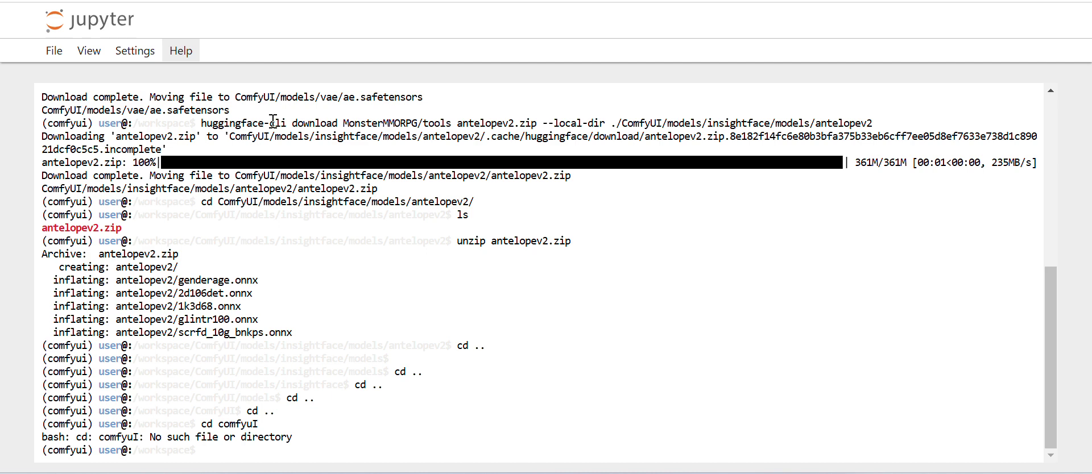
key("Up")
key("Left")
key("BackSpace")
type("U")
key("Return")
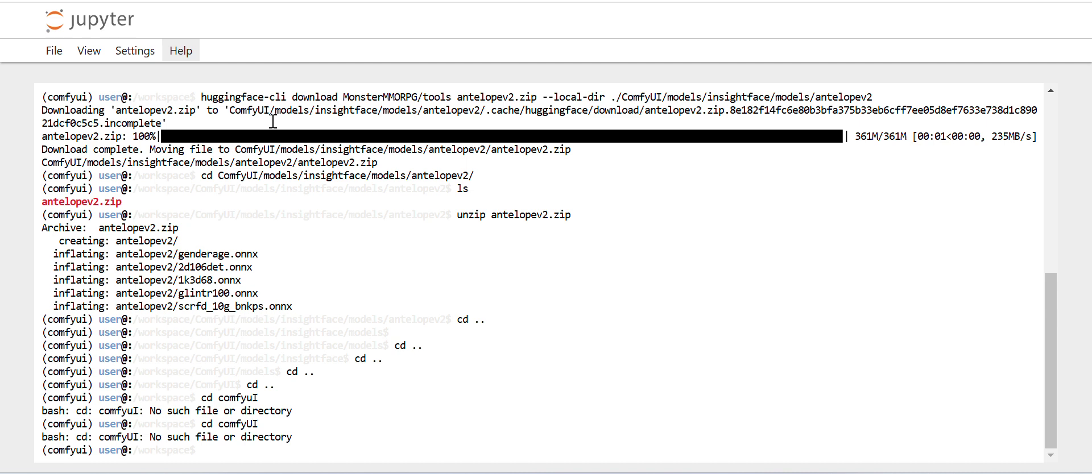
Step: Try to enter the models directory from /workspace with cd models and cd model, and clear the unfinished command
type("cd models")
key("Return")
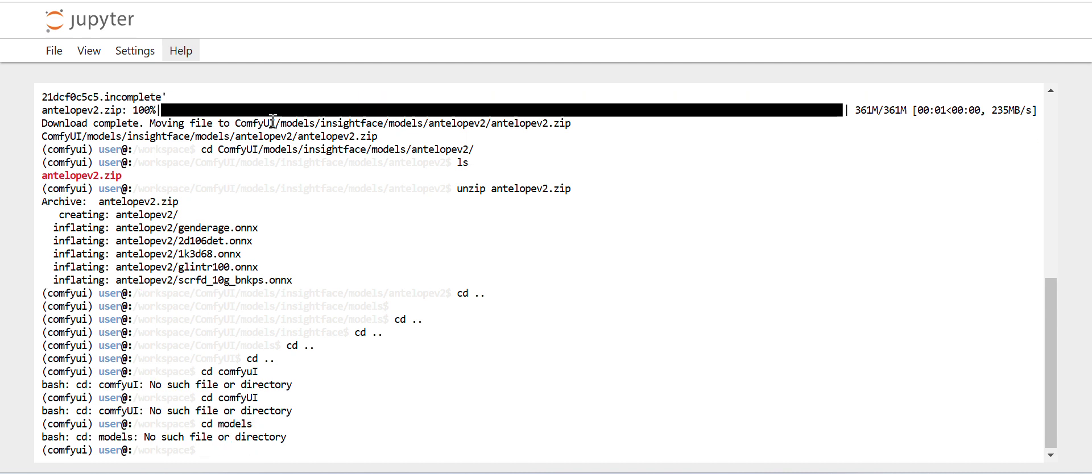
key("Up")
key("BackSpace")
key("Return")
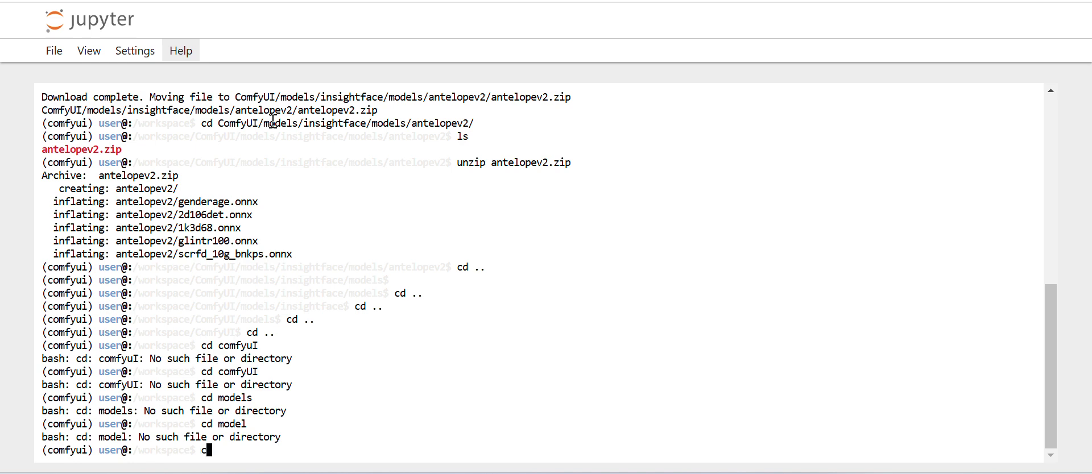
type("cd")
key("BackSpace")
key("BackSpace")
key("BackSpace")
Step: Copy the ComfyUI/models/ path from an earlier terminal prompt and change into that directory with cd
double_click(219, 277)
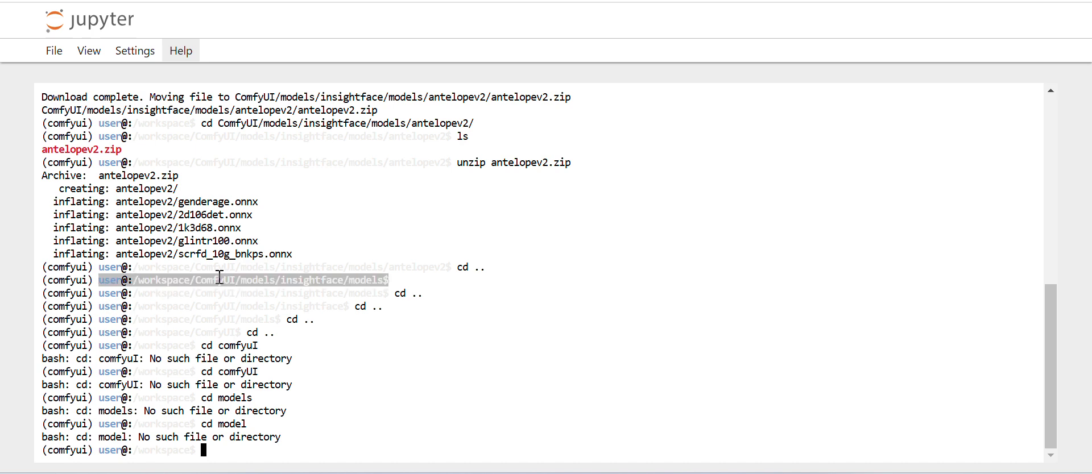
left_click_drag(278, 280, 198, 282)
key("ctrl+c")
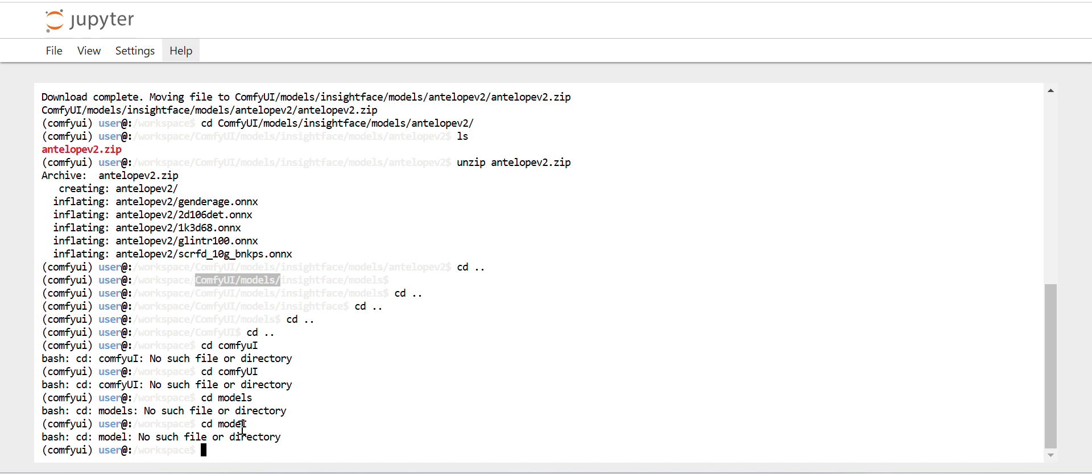
left_click(246, 464)
type("cd")
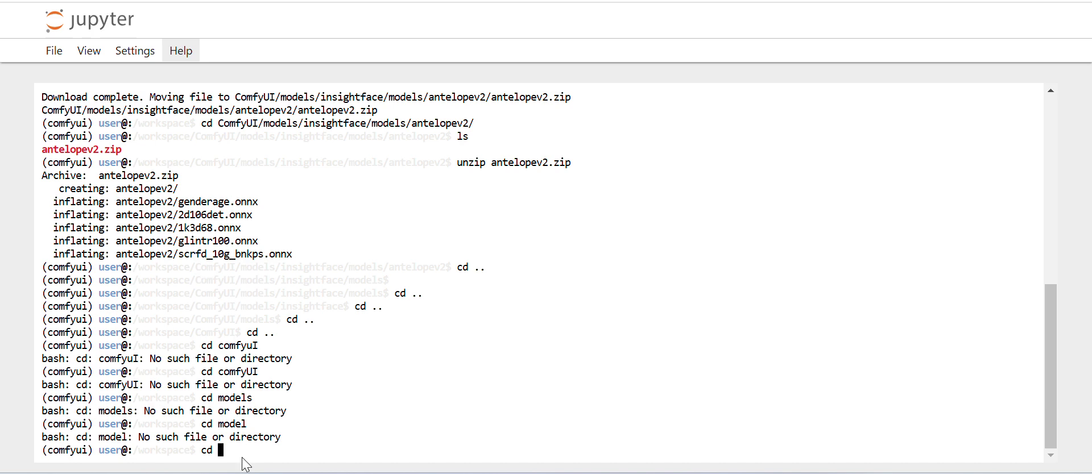
key("ctrl+v")
key("Return")
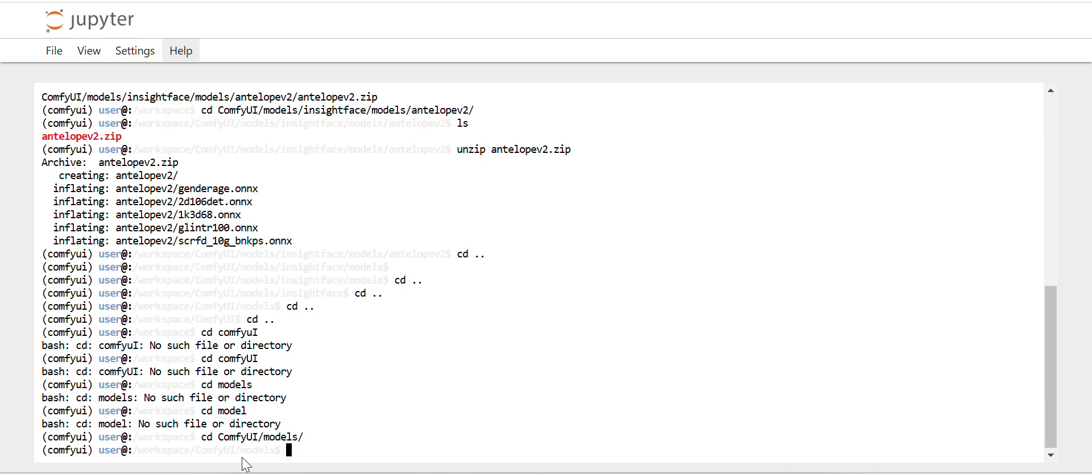
Step: Create a new directory named antelopev2 inside ComfyUI/models with mkdir
type("mkadir")
key("BackSpace")
key("BackSpace")
key("BackSpace")
key("BackSpace")
type("dir")
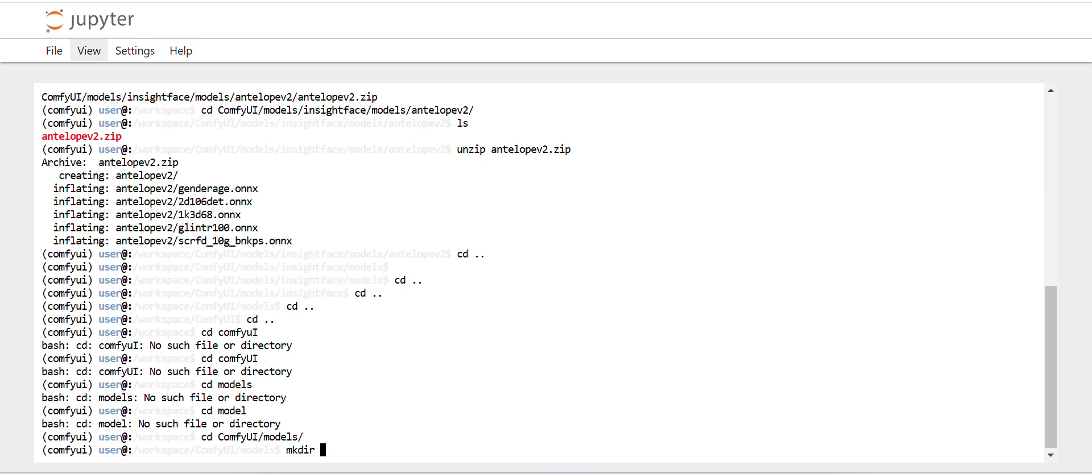
left_click(85, 1)
double_click(330, 288)
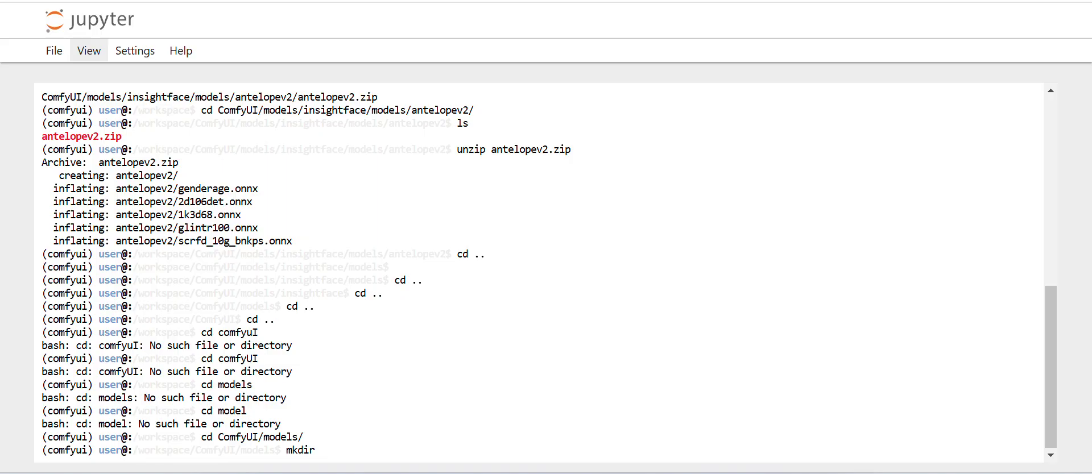
type("antelopev2")
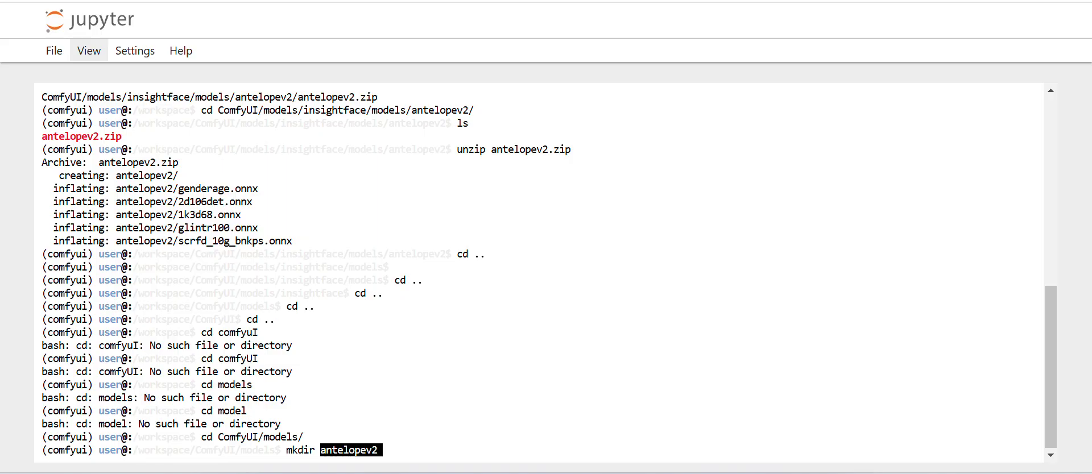
key("Return")
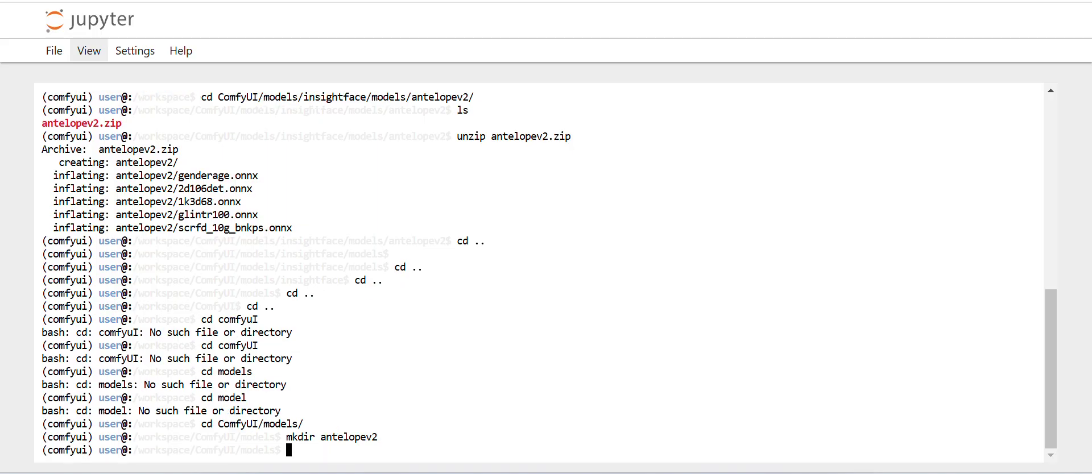
Step: Enter the new antelopev2 directory and download parsing_bisenet.pth (v0.2.0) and detection_Resnet50_Final.pth (v0.1.0) from the facexlib GitHub releases with wget -O
type("cd")
type("antelopev2")
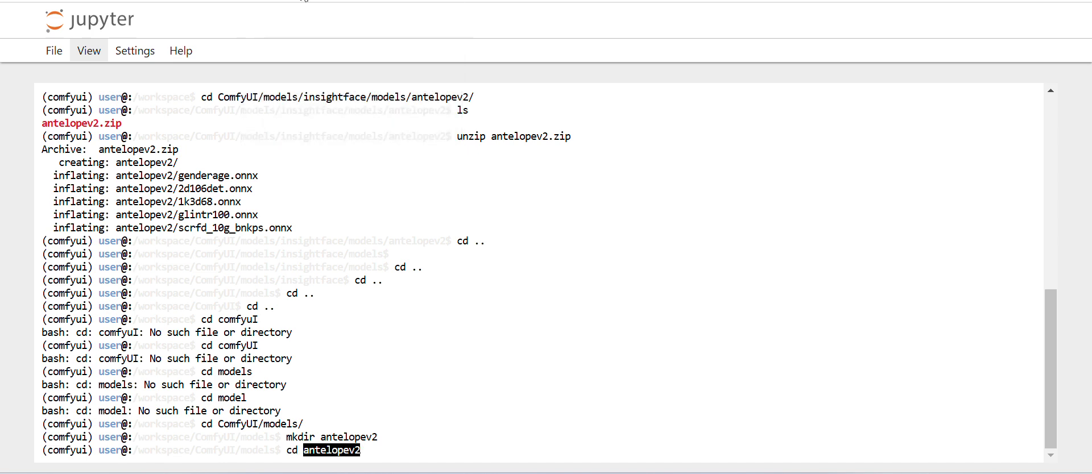
key("Return")
type("ls/antelopev2$")
key("Return")
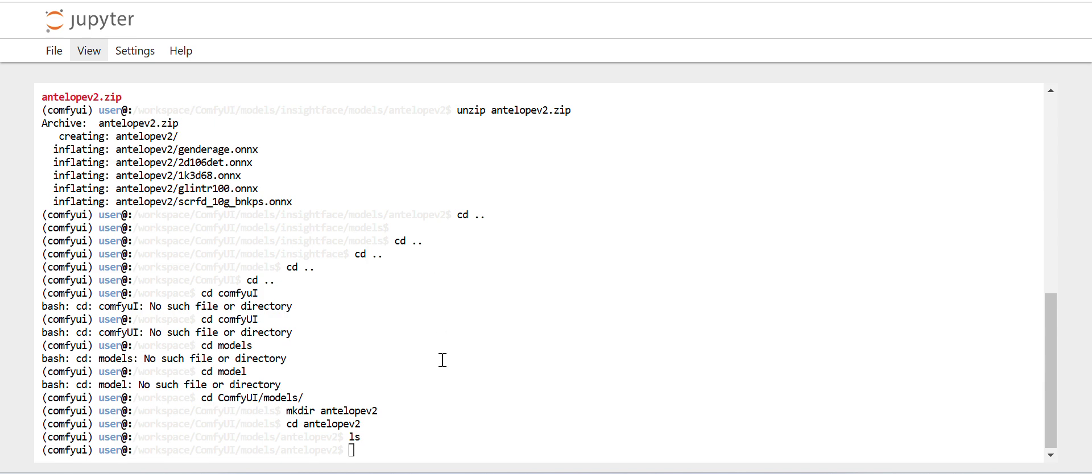
type("wget -O parsing_bisenet.pth \"https://github.com/xinntao/facexlib/releases/download/v0.2.0/parsing_bisenet.pth\" wget -O detection_Resnet50_Final.pth \"https://github.com/xinntao/facexlib/releases/download/v0.1.0/detection_Resnet50_Final.pth\"")
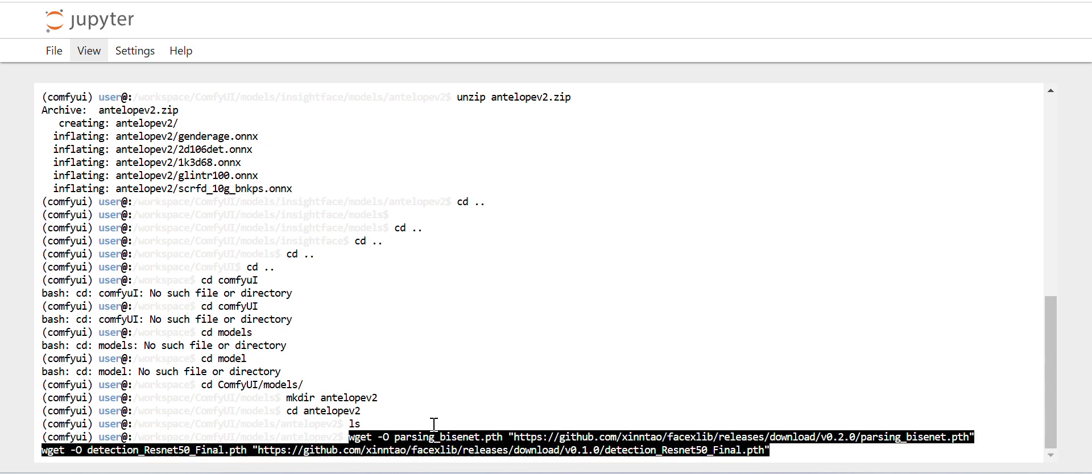
key("Return")
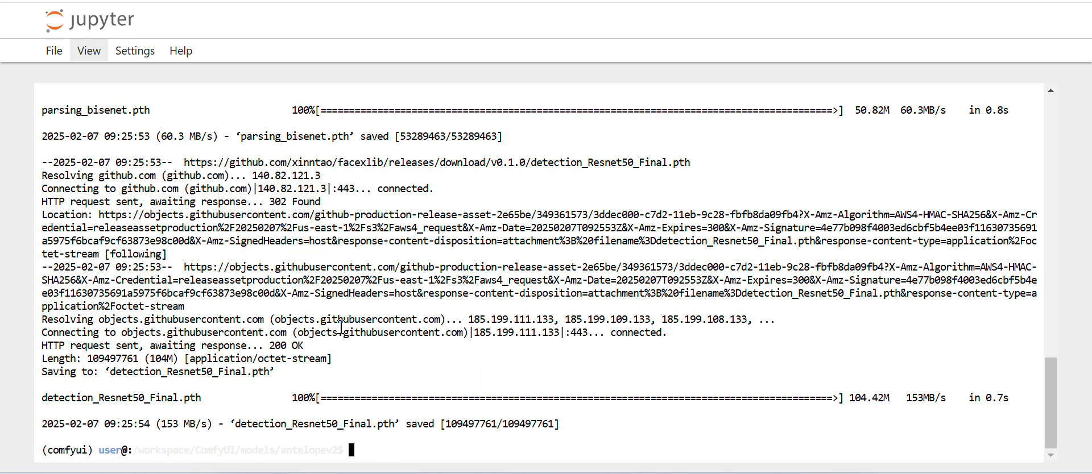
Step: Go to ComfyUI/models/antelopev2 in the Jupyter file browser and check the two downloaded .pth files
key("alt+Tab")
left_click(422, 348)
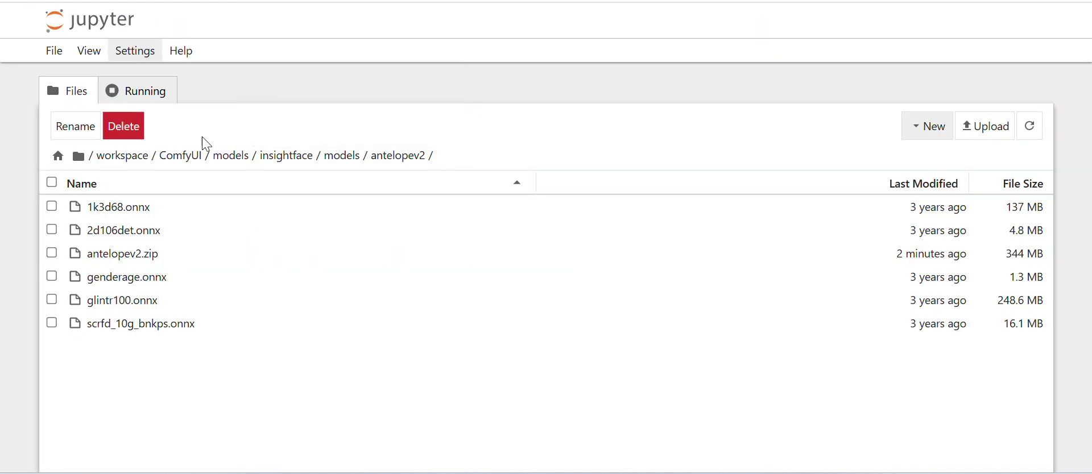
left_click(281, 158)
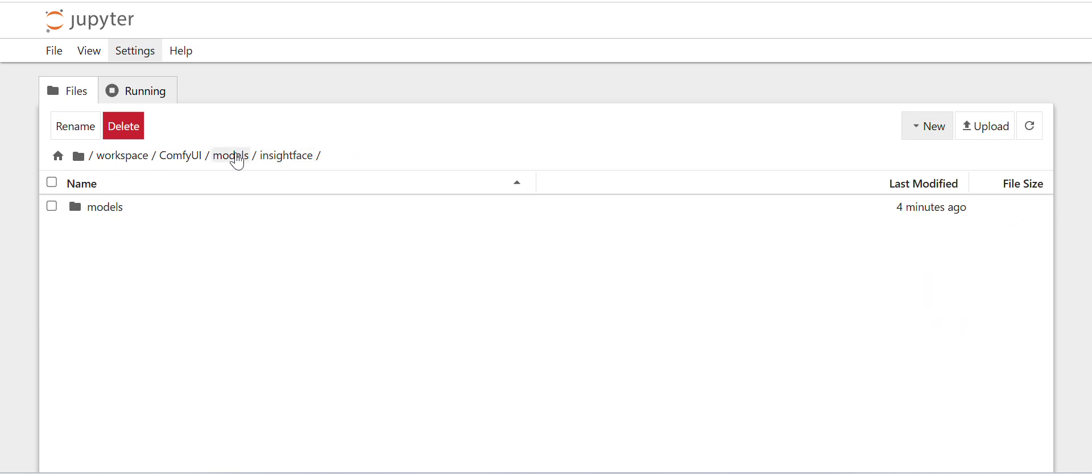
left_click(235, 157)
left_click(152, 206)
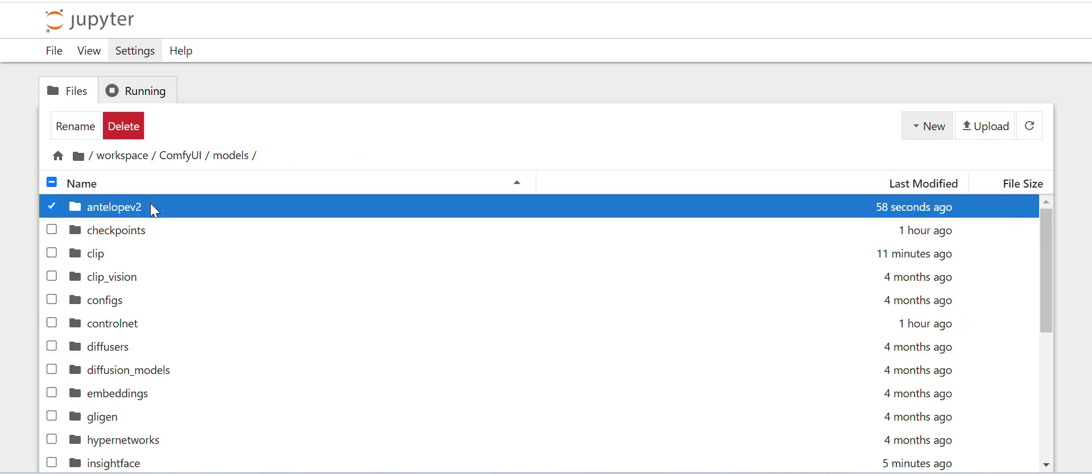
double_click(151, 206)
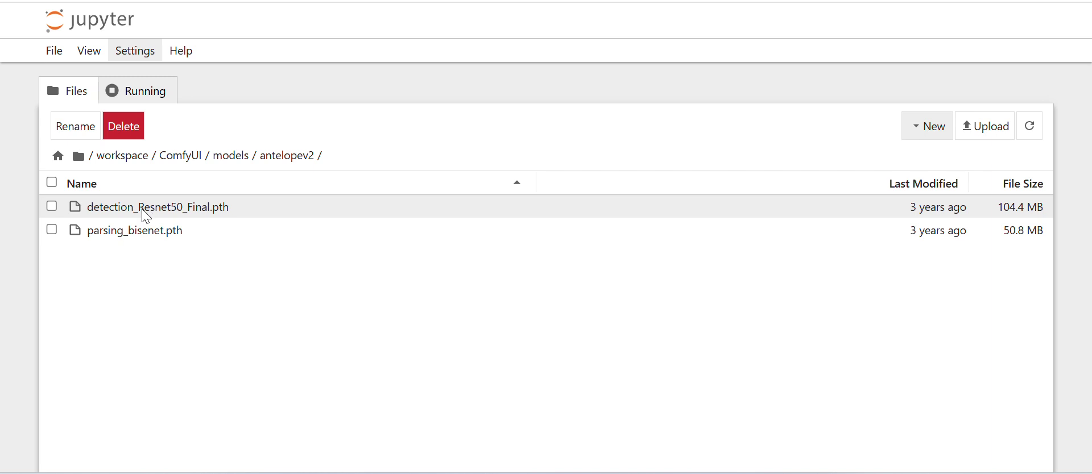
left_click(167, 215)
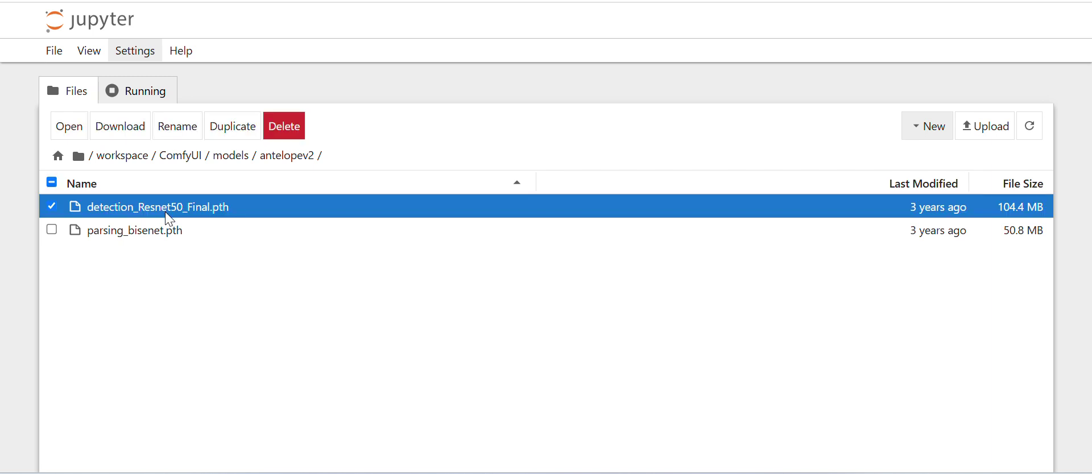
left_click(149, 228)
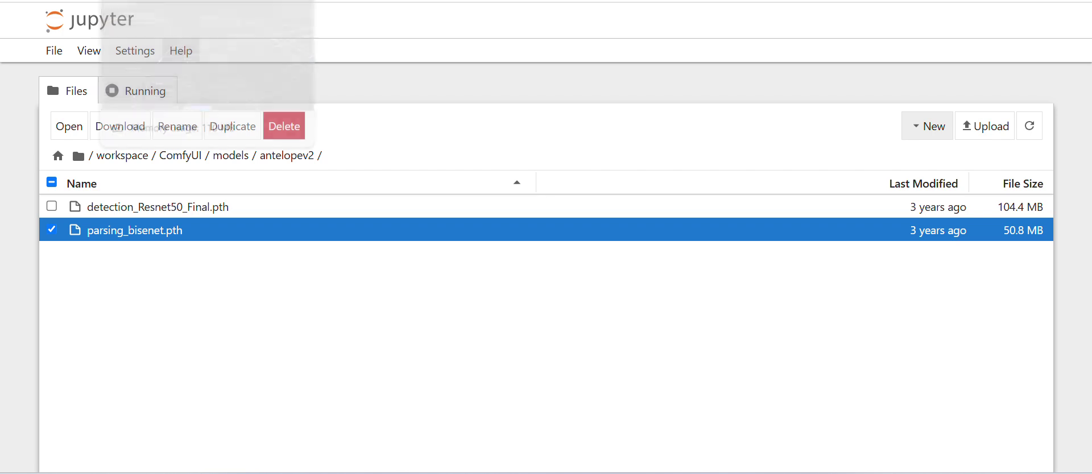
Step: Copy the parsing_parsenet link address from the GitHub README and prepare a plain wget command with it in the Jupyter terminal
key("ctrl+Tab")
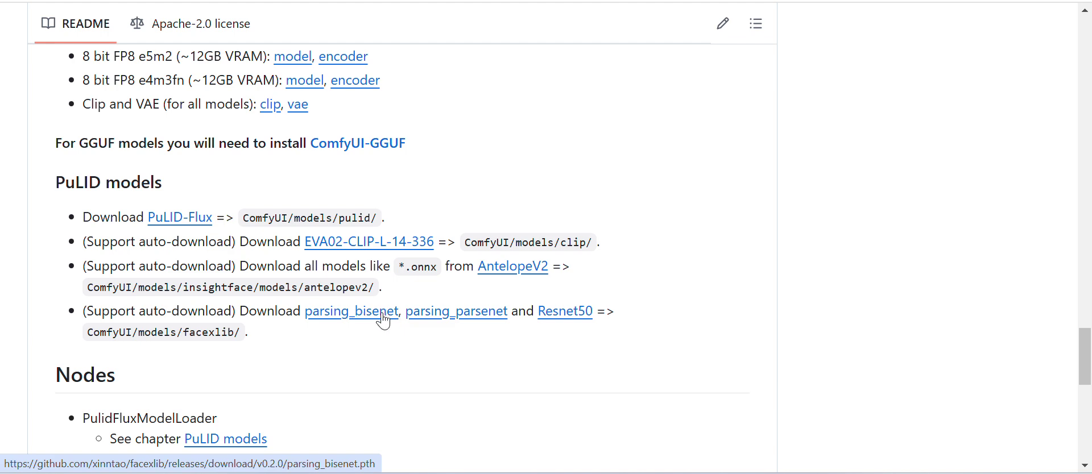
right_click(453, 320)
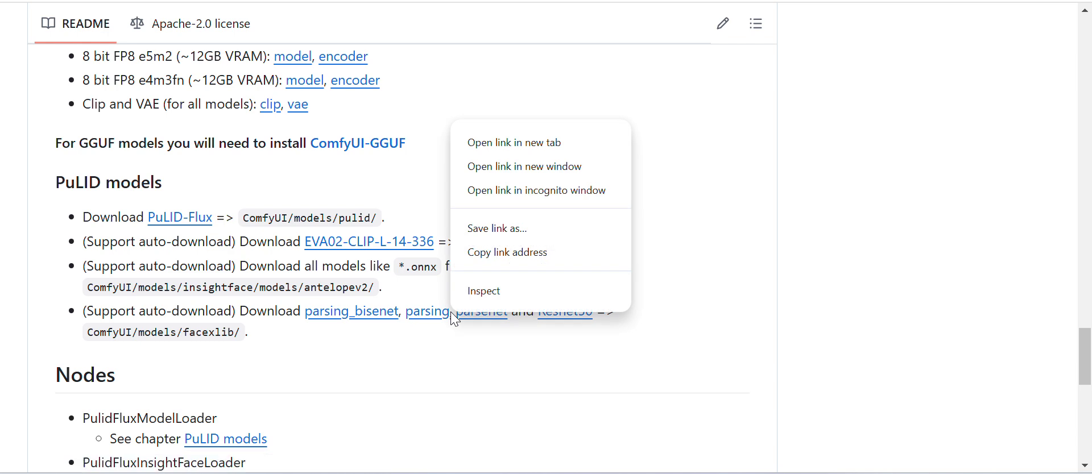
left_click(535, 255)
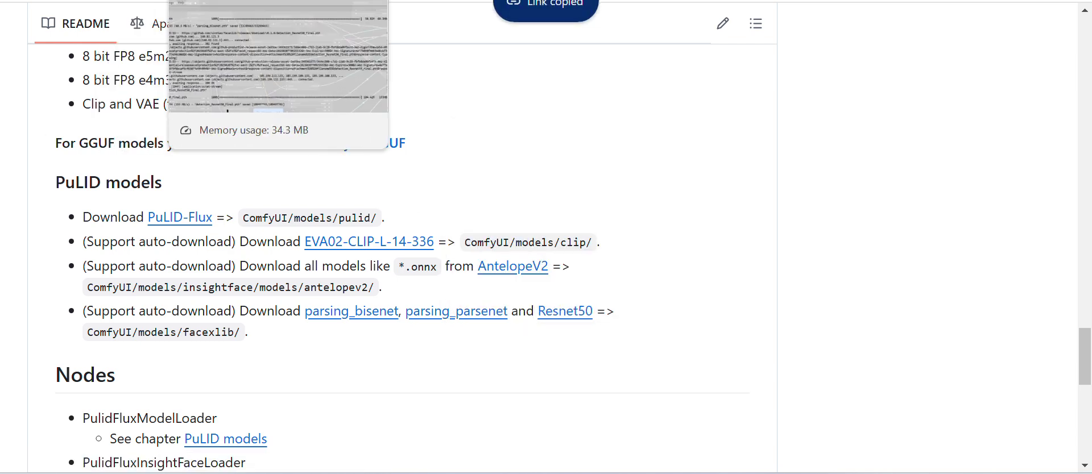
left_click(266, 3)
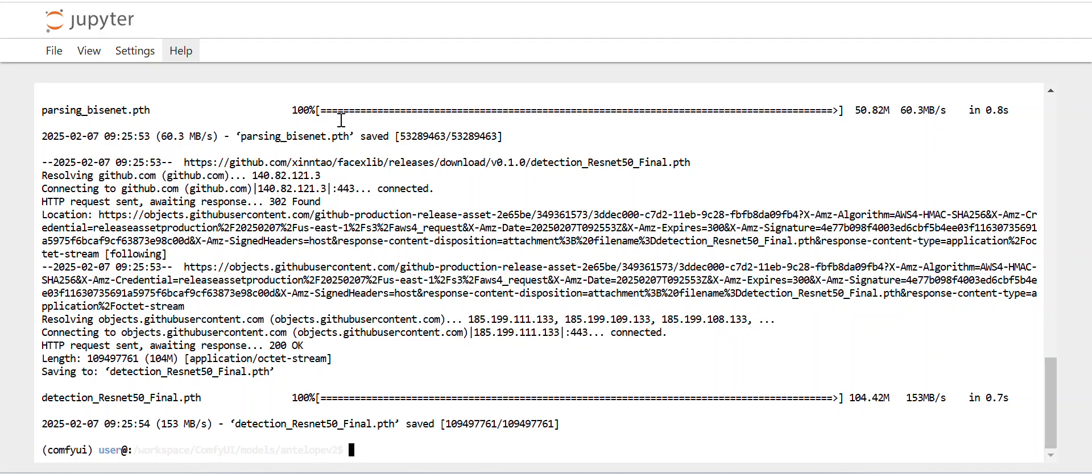
type("wget")
key("ctrl+v")
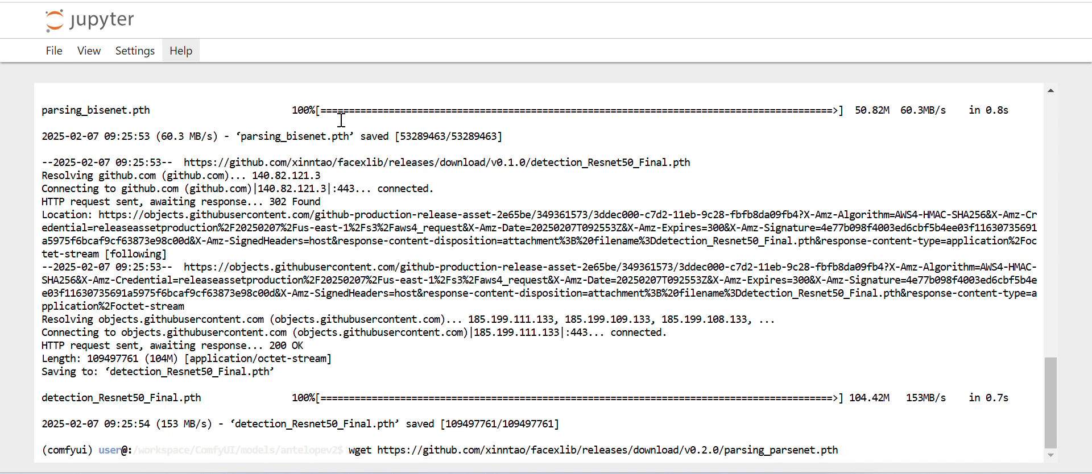
type("D")
key("BackSpace")
left_click(245, 1)
left_click(245, 1)
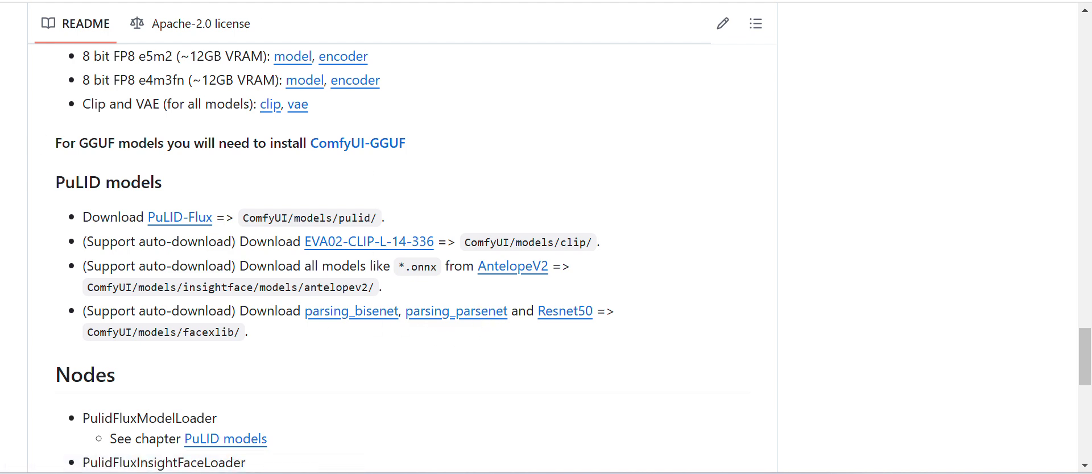
left_click(181, 1)
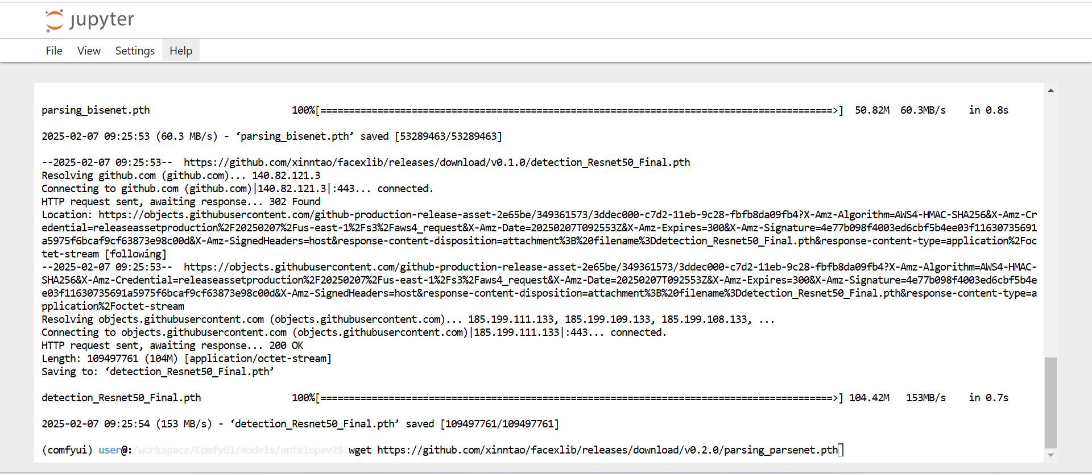
left_click(904, 450)
key("BackSpace")
key("BackSpace")
key("BackSpace")
key("BackSpace")
key("BackSpace")
key("BackSpace")
key("BackSpace")
key("BackSpace")
key("BackSpace")
key("BackSpace")
key("BackSpace")
key("BackSpace")
key("BackSpace")
key("BackSpace")
key("BackSpace")
key("BackSpace")
key("BackSpace")
key("BackSpace")
key("BackSpace")
key("BackSpace")
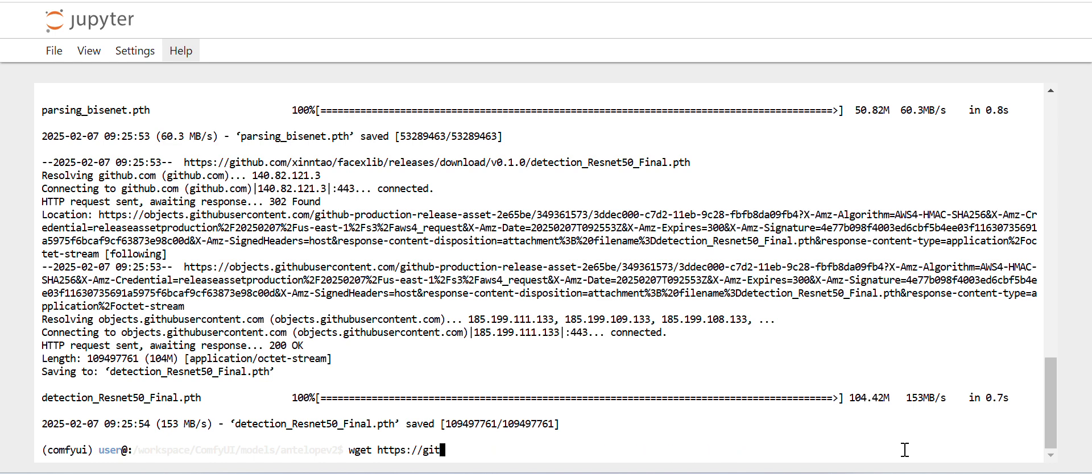
key("BackSpace")
key("BackSpace")
key("BackSpace")
key("BackSpace")
key("BackSpace")
key("BackSpace")
key("BackSpace")
key("BackSpace")
key("BackSpace")
key("BackSpace")
key("BackSpace")
key("BackSpace")
key("BackSpace")
key("BackSpace")
key("BackSpace")
key("BackSpace")
key("ctrl+v")
key("Return")
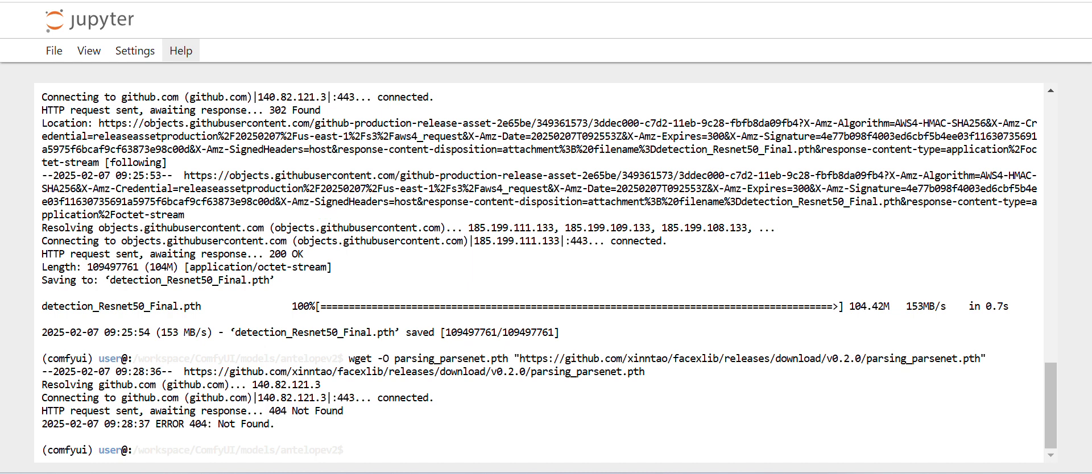
Step: Open the parsing_parsenet link in the GitHub README to check it, and return to the README
left_click(188, 0)
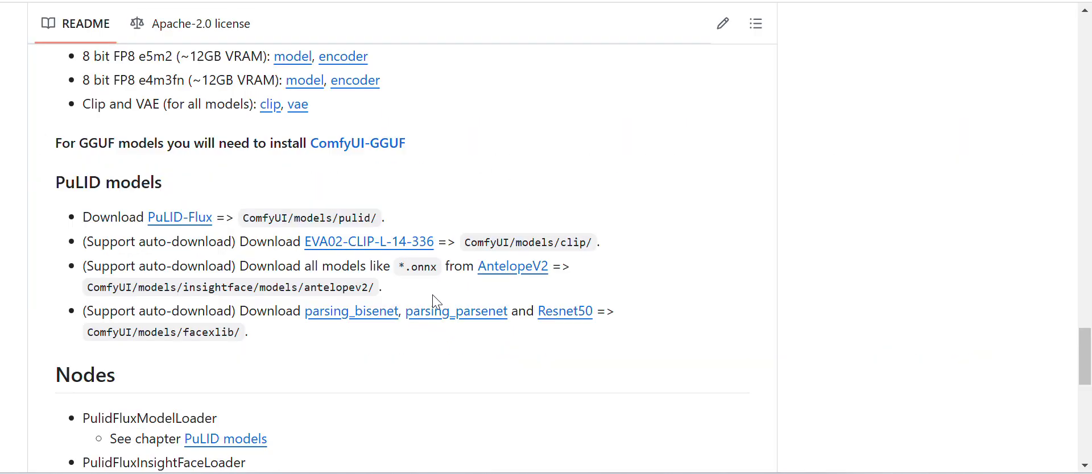
left_click(430, 323)
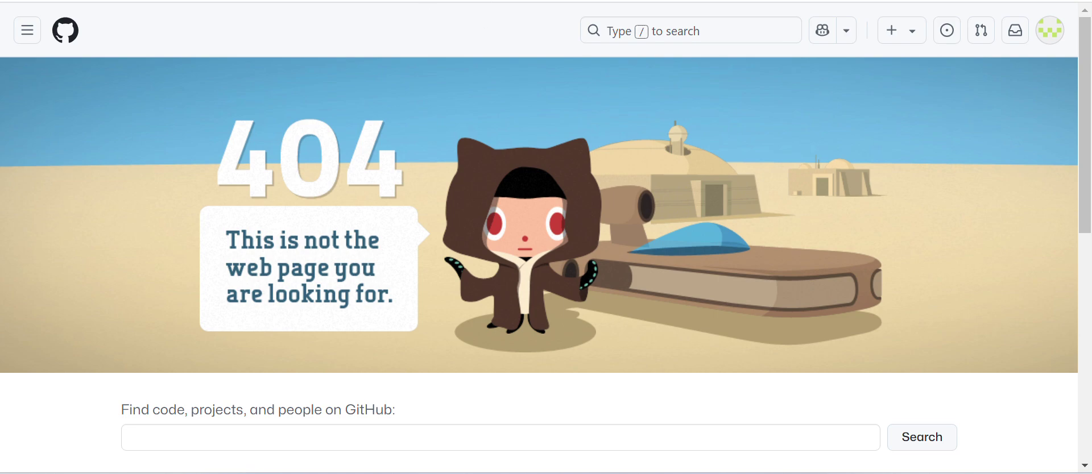
key("alt+Left")
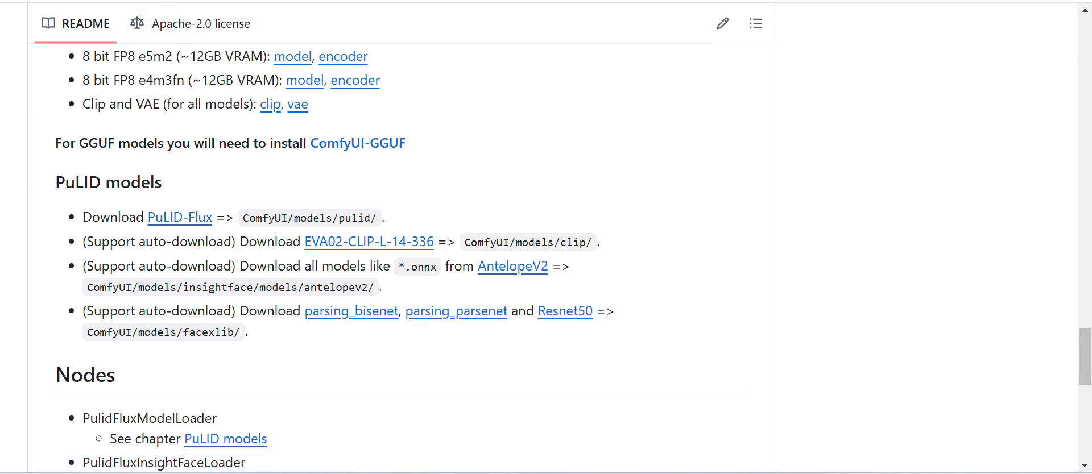
Step: Recall the last wget command in the terminal, change the release version in its URL to v0.2.2, and run it to download parsing_parsenet.pth
key("ctrl+Tab")
key("Up")
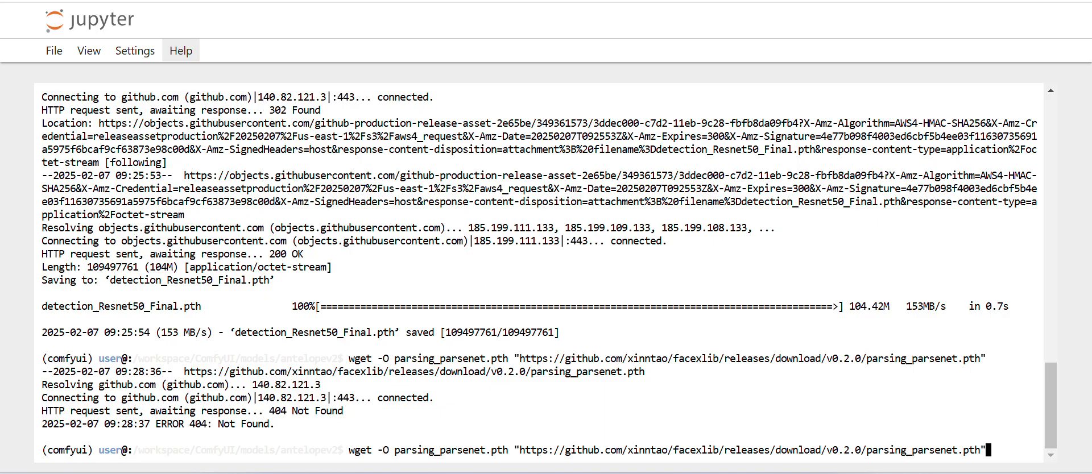
key("Left")
key("Left")
key("Left")
key("Left")
key("Left")
key("Left")
key("Left")
key("Left")
key("Left")
key("Left")
key("Left")
key("Left")
key("Left")
key("Left")
key("Left")
key("Left")
key("Left")
key("Left")
key("Left")
key("Left")
key("Left")
key("Left")
key("Right")
key("BackSpace")
type("2")
key("Return")
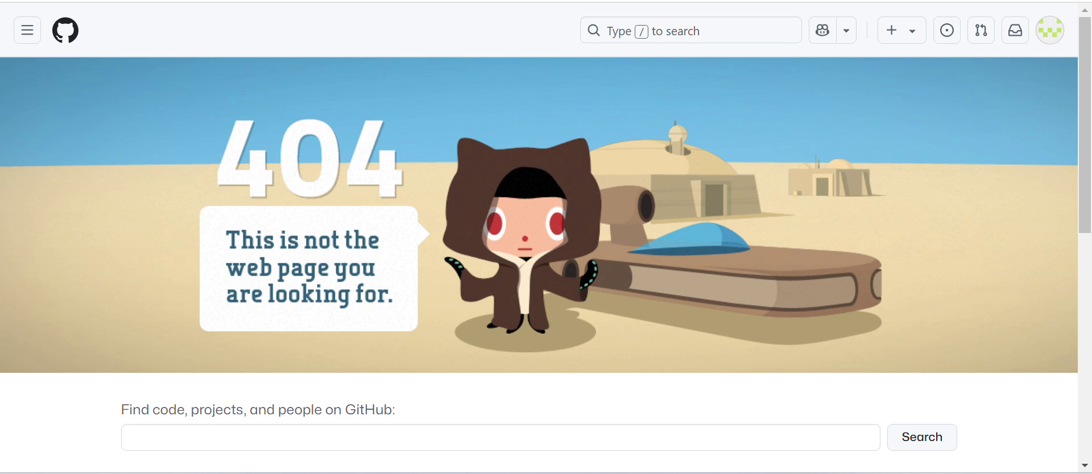
Step: Check the parsing_parsenet.pth download in the terminal and return to the antelopev2 folder in the file browser
left_click(216, 0)
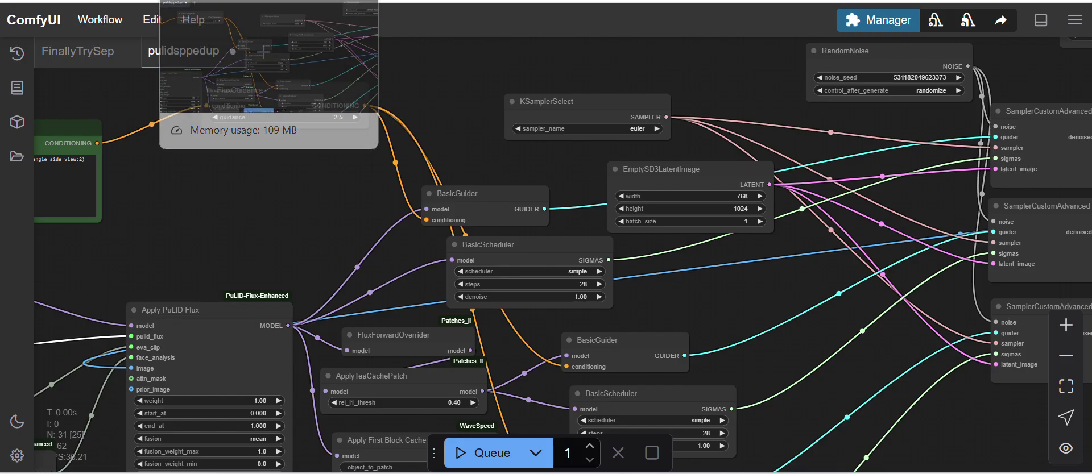
left_click(372, 1)
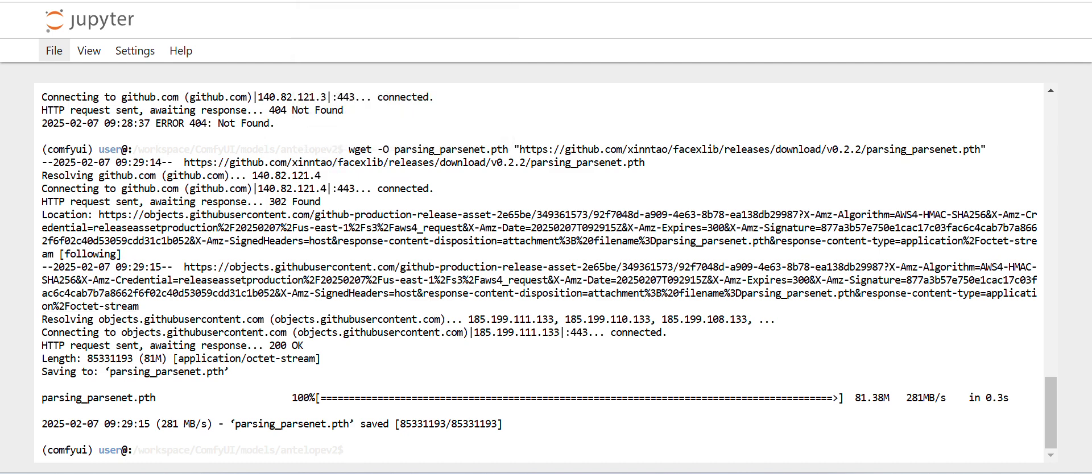
left_click(342, 1)
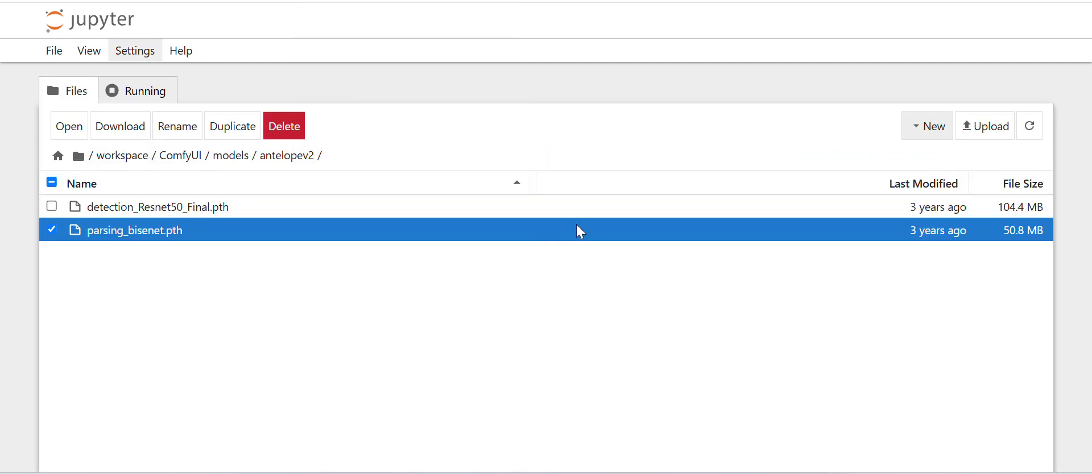
Step: Refresh the antelopev2 folder listing and check it for parsing_parsenet.pth
left_click(1035, 135)
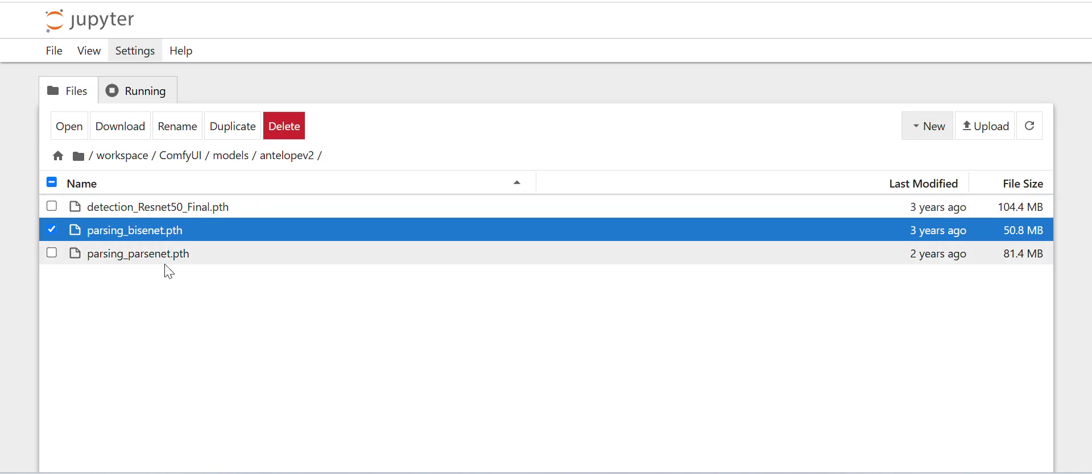
left_click_drag(333, 163, 258, 163)
left_click(409, 144)
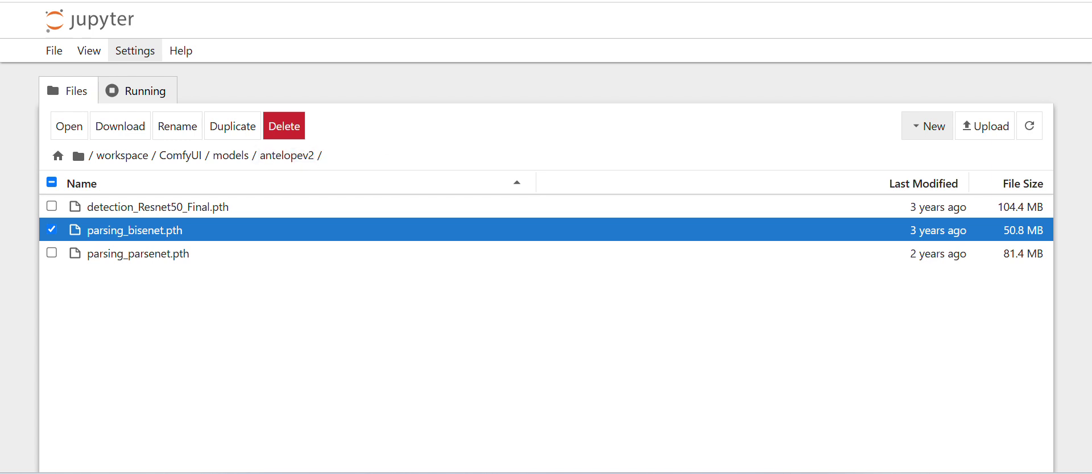
Step: Switch to ComfyUI and in the DualCLIPLoader node select t5xxl_fp8_e4m3fn.safetensors as clip_name1 and clip_l.safetensors as clip_name2
key("ctrl+Tab")
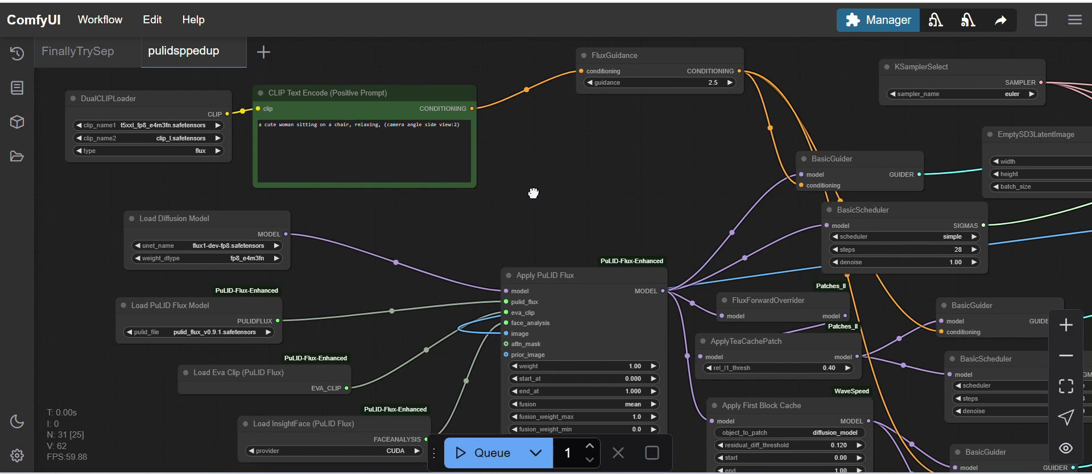
left_click_drag(531, 190, 547, 236)
left_click_drag(232, 118, 291, 104)
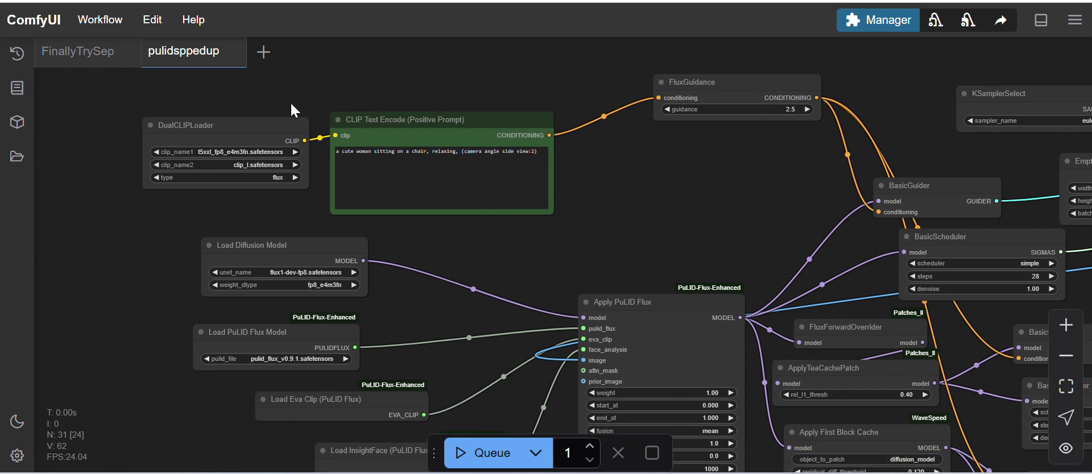
left_click(247, 151)
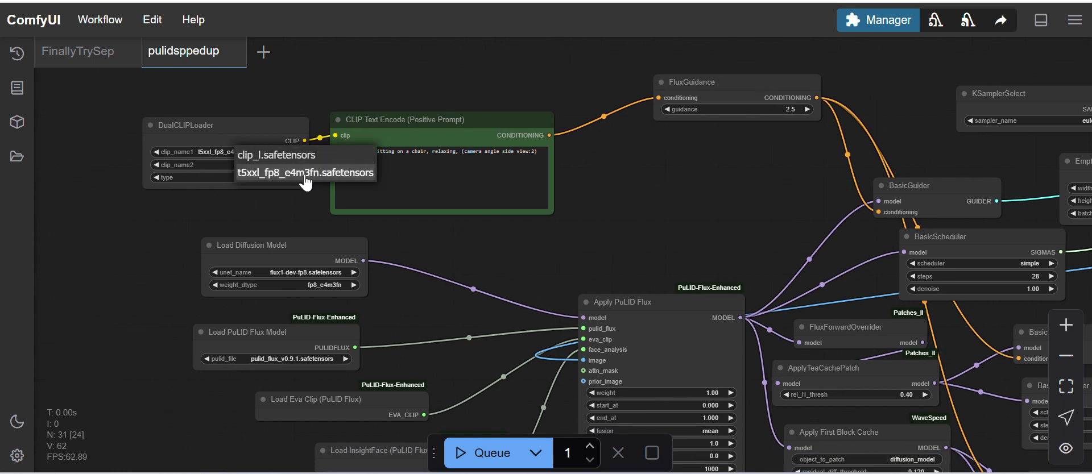
left_click(190, 192)
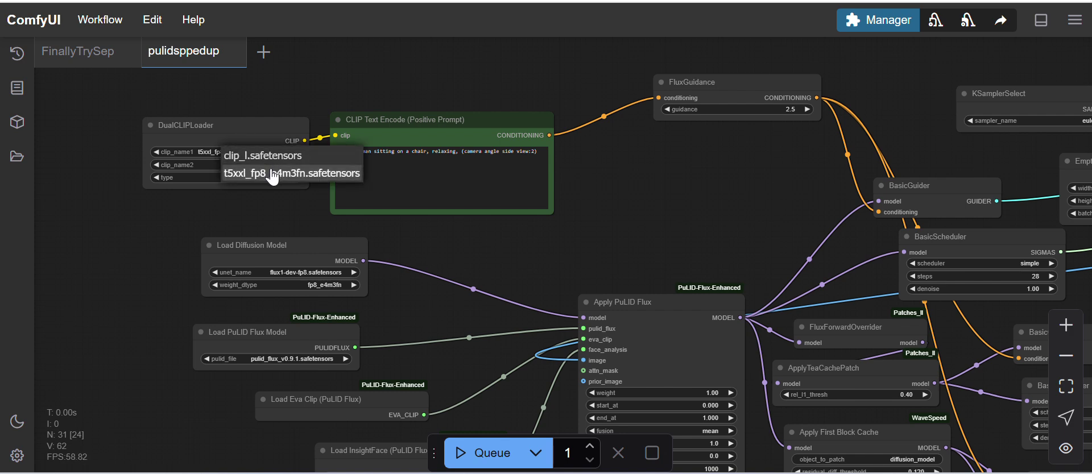
left_click(274, 172)
left_click(244, 165)
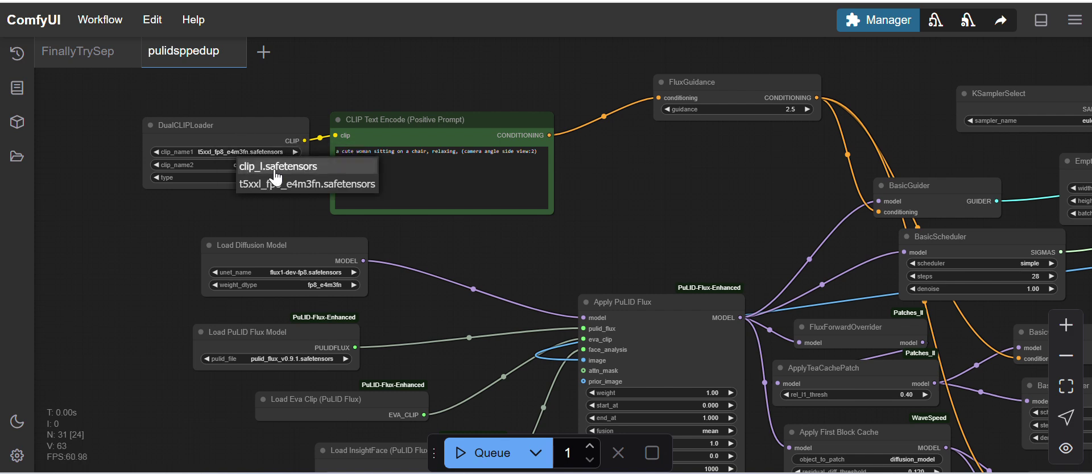
left_click(259, 166)
Step: Set the Load Diffusion Model node's unet_name to flux1-dev.safetensors
left_click_drag(160, 274, 139, 208)
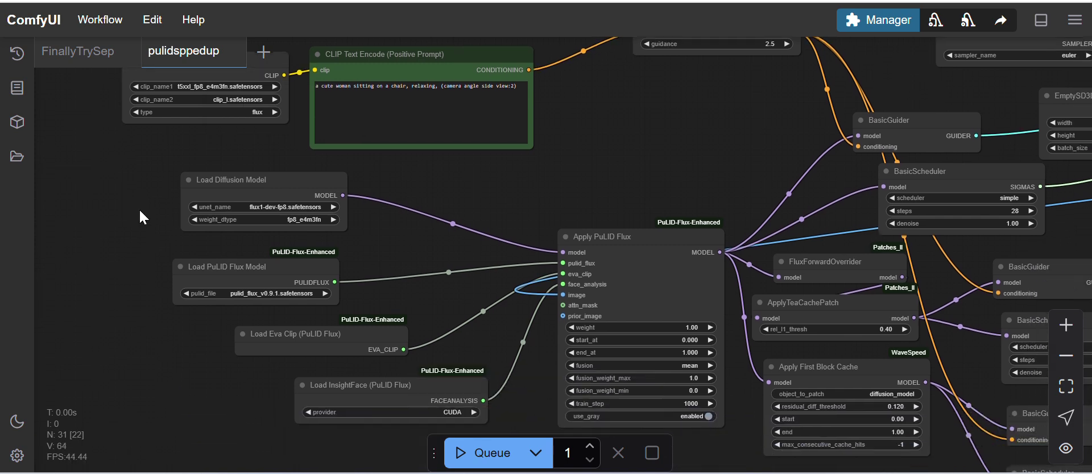
left_click(273, 208)
left_click(298, 215)
Step: Select ae.safetensors as the vae_name in the Load VAE node
left_click_drag(372, 243, 210, 259)
mouse_move(500, 147)
left_mouse_down()
mouse_move(446, 227)
mouse_move(387, 276)
left_mouse_up()
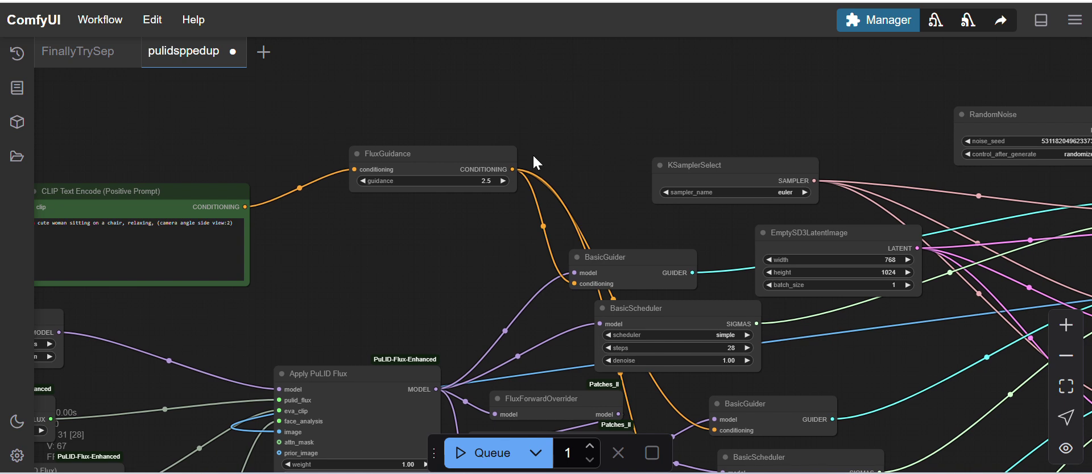
left_click_drag(695, 78, 370, 117)
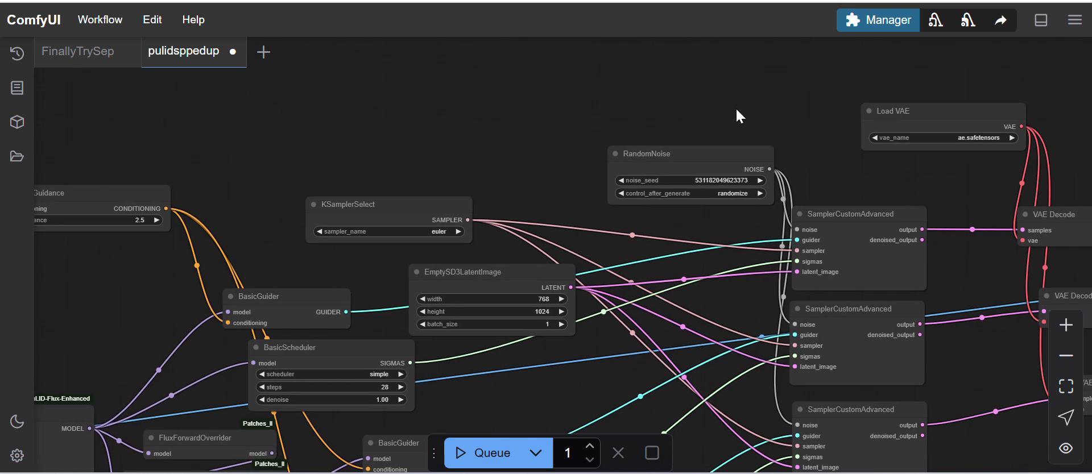
left_click(968, 136)
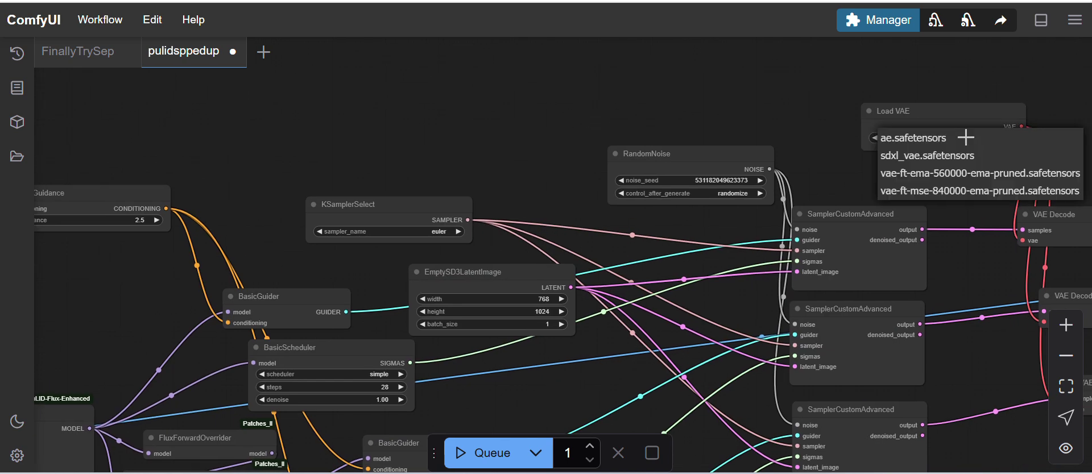
left_click(927, 139)
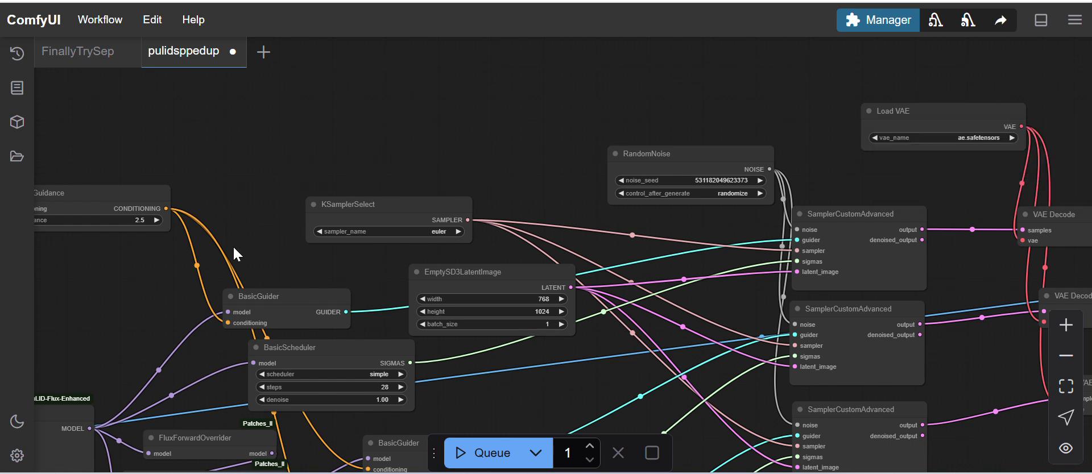
left_click_drag(233, 254, 243, 240)
left_click_drag(84, 421, 295, 199)
left_click_drag(165, 139, 357, 217)
left_click_drag(192, 186, 403, 210)
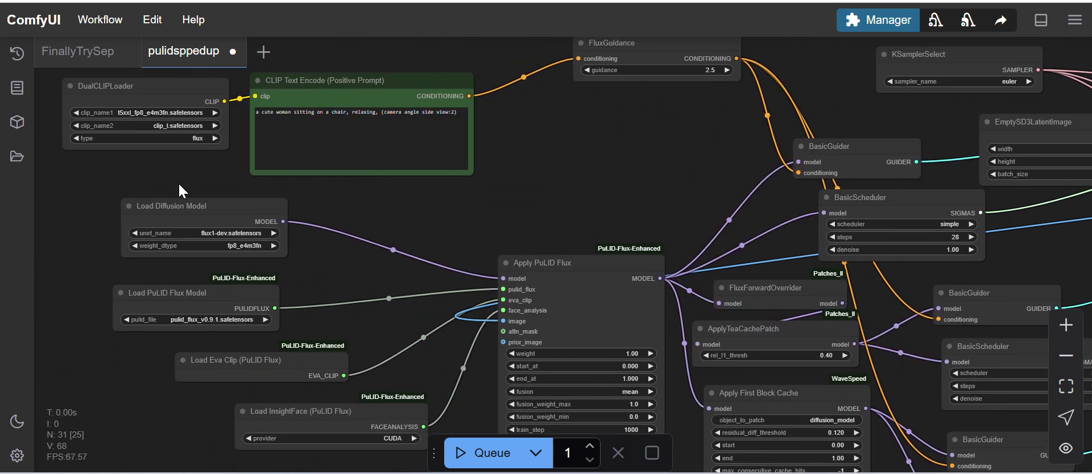
left_click_drag(179, 182, 138, 188)
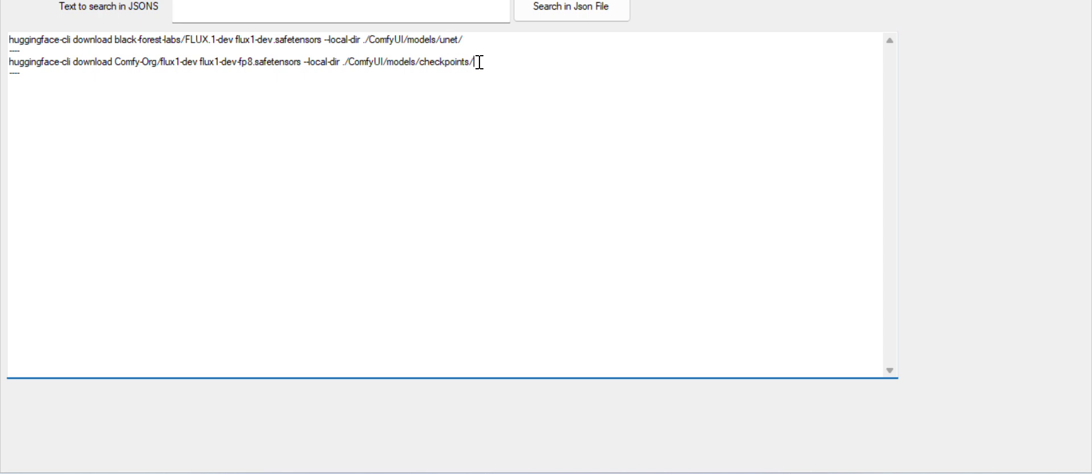
Step: Change the local directory in the flux1-dev-fp8 download command to ./ComfyUI/models/unet/, copy the command, and switch to the Jupyter terminal
left_click_drag(480, 62, 8, 64)
left_click(296, 99)
double_click(451, 62)
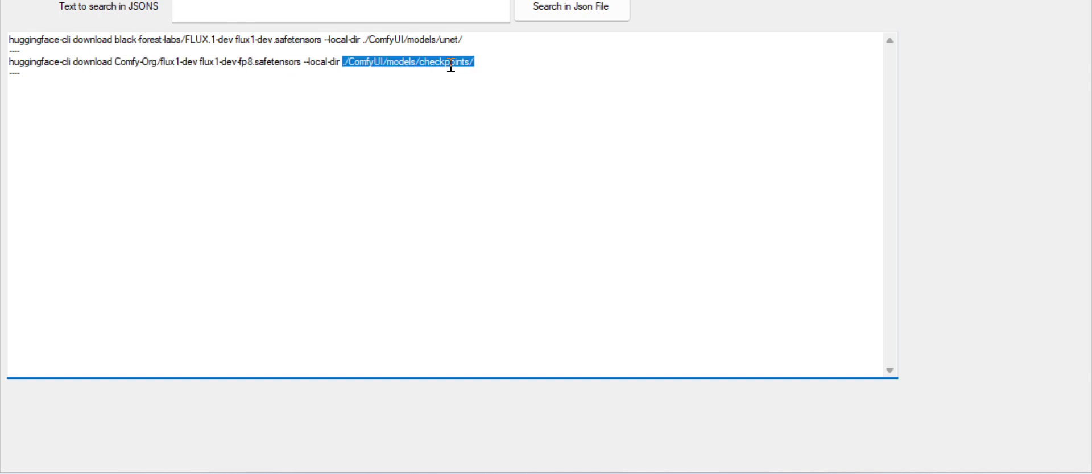
left_click(497, 67)
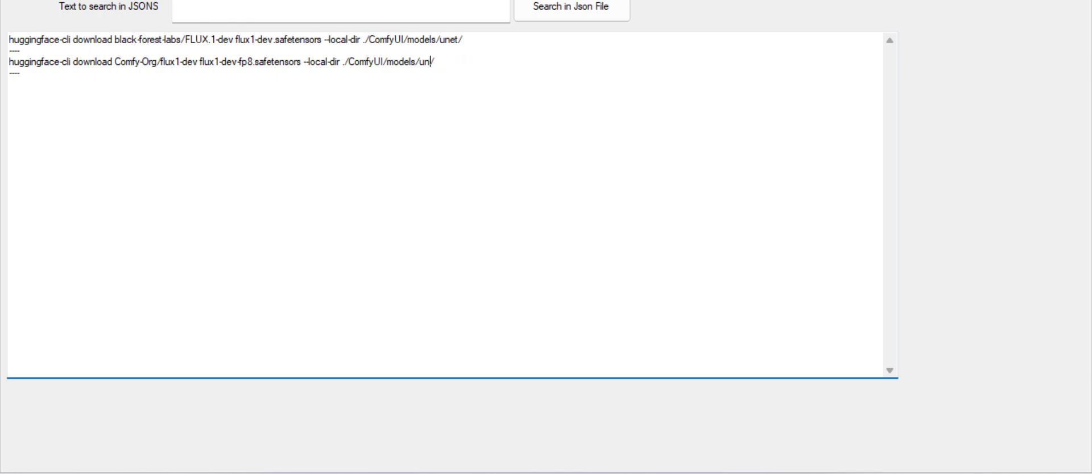
left_click(468, 57)
left_click_drag(446, 60, 9, 63)
key("ctrl+c")
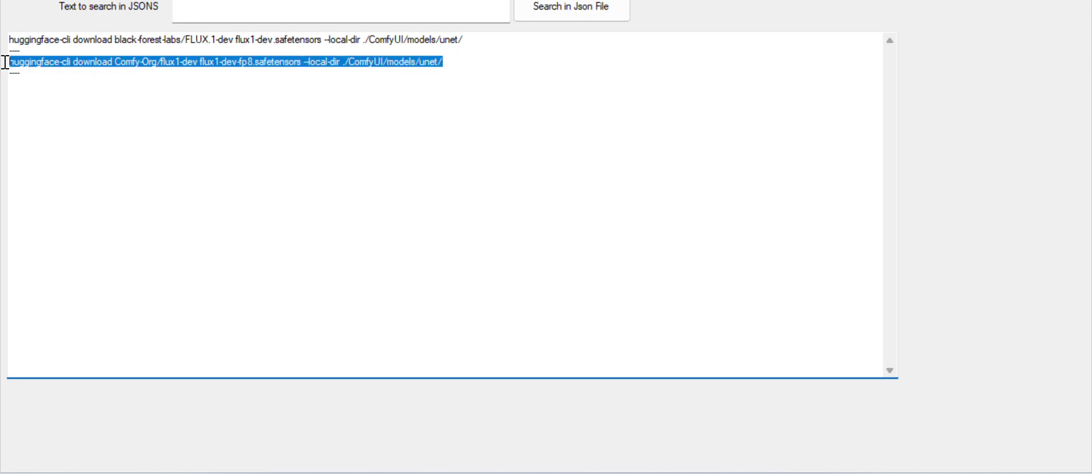
left_click(593, 472)
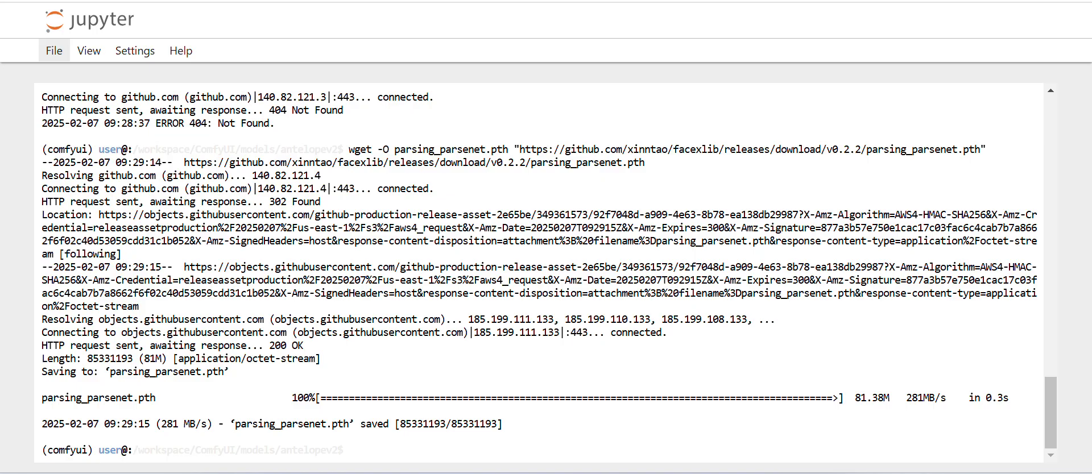
key("ctrl+v")
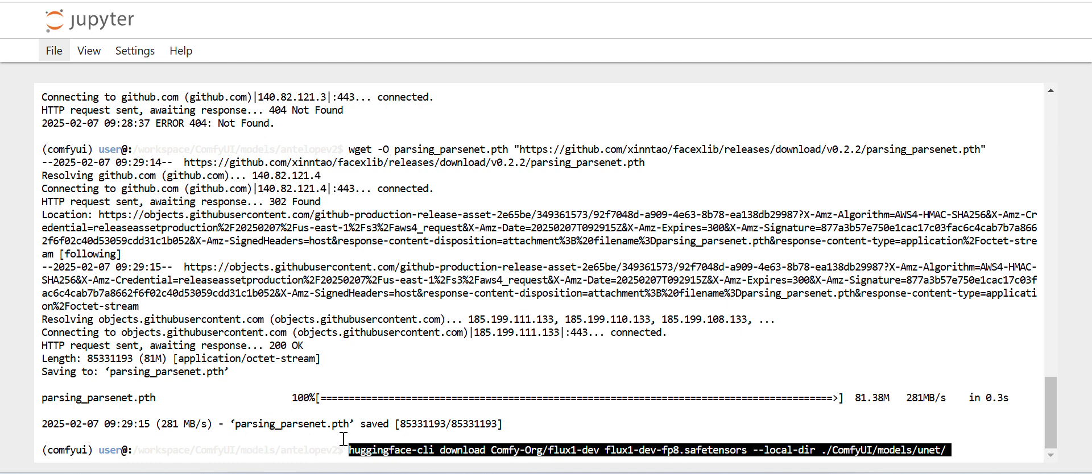
key("BackSpace")
key("BackSpace")
key("BackSpace")
key("BackSpace")
key("BackSpace")
key("BackSpace")
key("BackSpace")
key("BackSpace")
key("BackSpace")
key("BackSpace")
key("BackSpace")
key("BackSpace")
key("BackSpace")
key("BackSpace")
key("BackSpace")
key("BackSpace")
key("BackSpace")
key("BackSpace")
key("BackSpace")
key("BackSpace")
key("BackSpace")
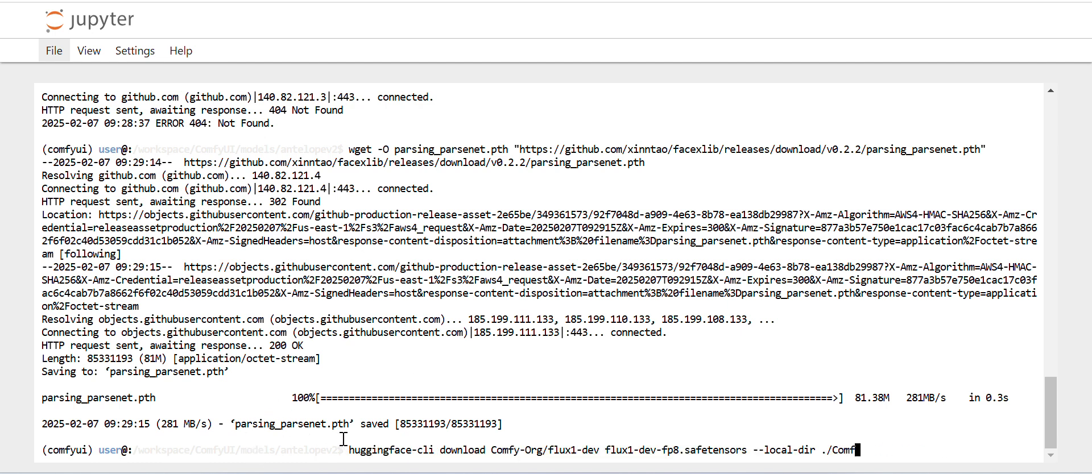
key("BackSpace")
key("BackSpace")
key("BackSpace")
key("BackSpace")
key("BackSpace")
key("BackSpace")
key("BackSpace")
key("BackSpace")
key("BackSpace")
key("BackSpace")
key("BackSpace")
key("BackSpace")
key("BackSpace")
key("BackSpace")
key("BackSpace")
key("BackSpace")
key("BackSpace")
key("BackSpace")
key("BackSpace")
key("BackSpace")
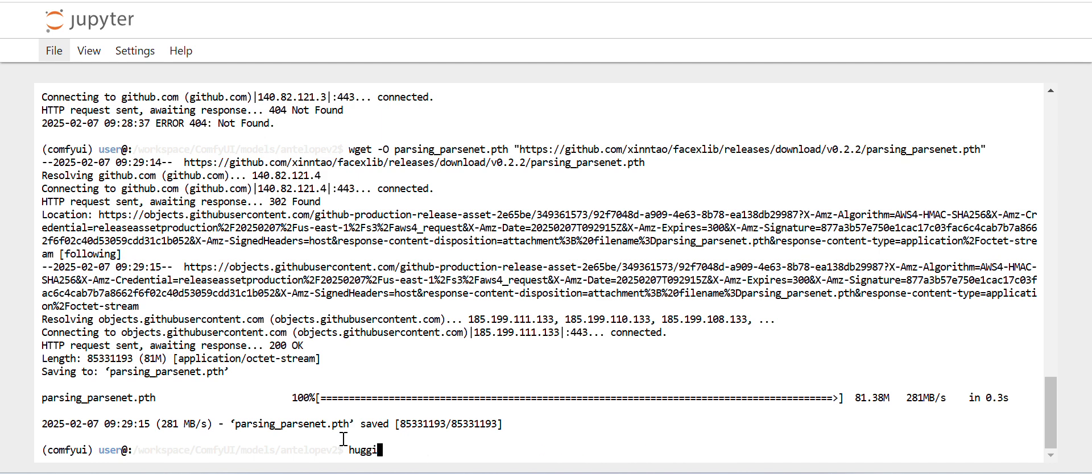
Step: Go up to /workspace with cd .. and run huggingface-cli download Comfy-Org/flux1-dev flux1-dev-fp8.safetensors --local-dir ./ComfyUI/models/unet/
type("cd ..")
key("Return")
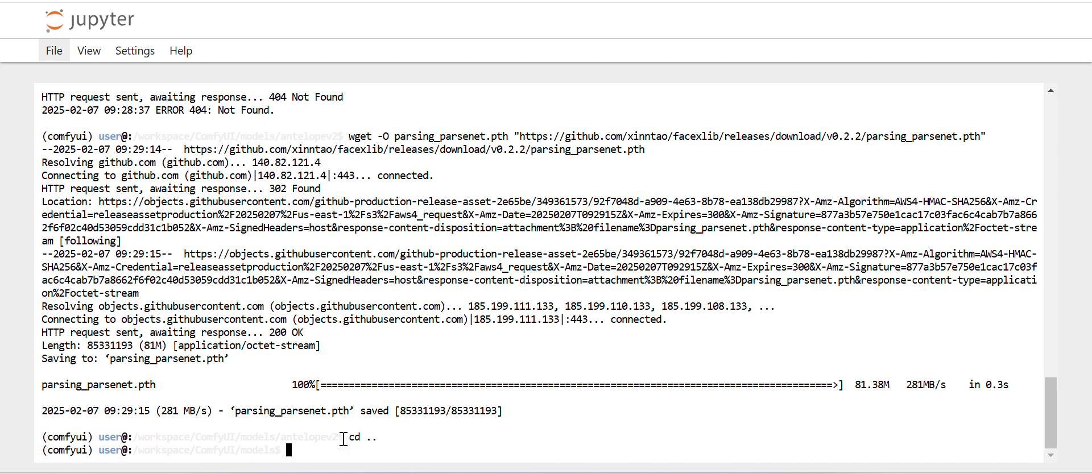
key("Return")
type("cd ..")
key("Return")
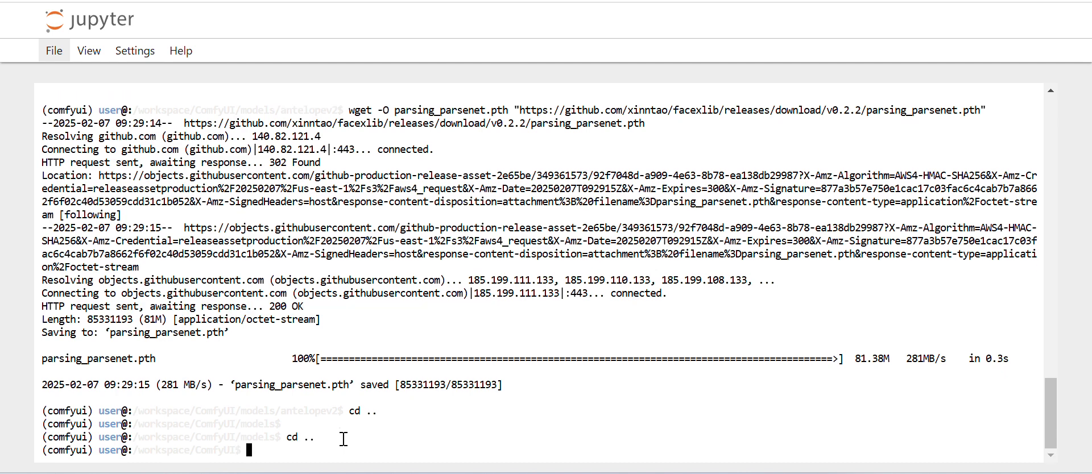
key("Return")
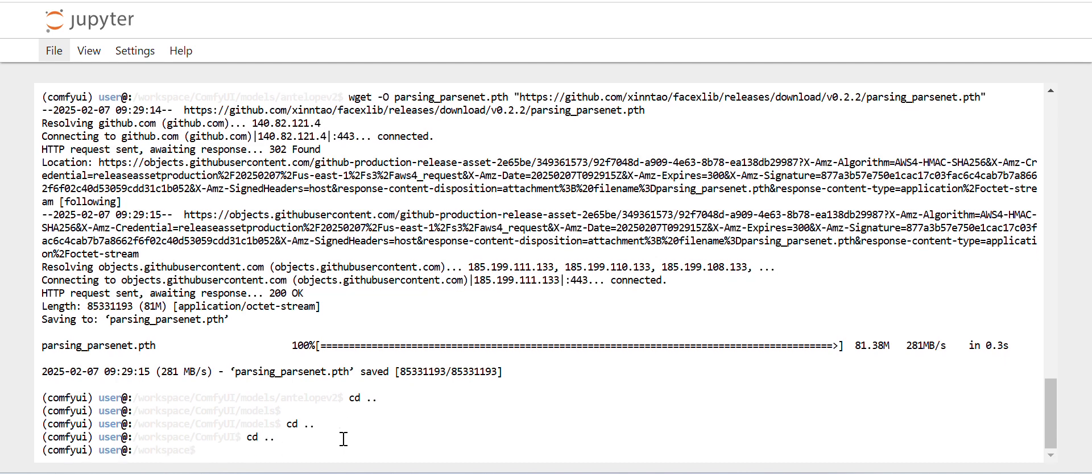
key("ctrl+v")
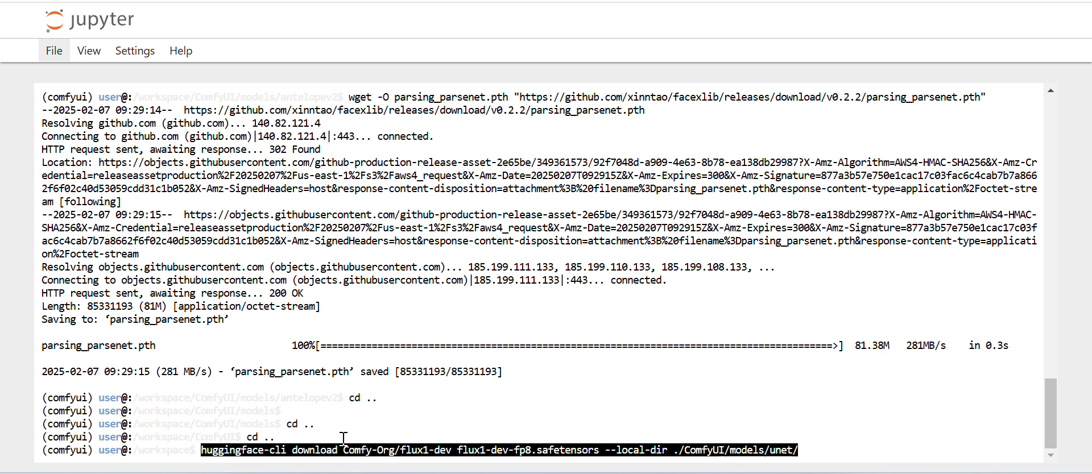
key("Return")
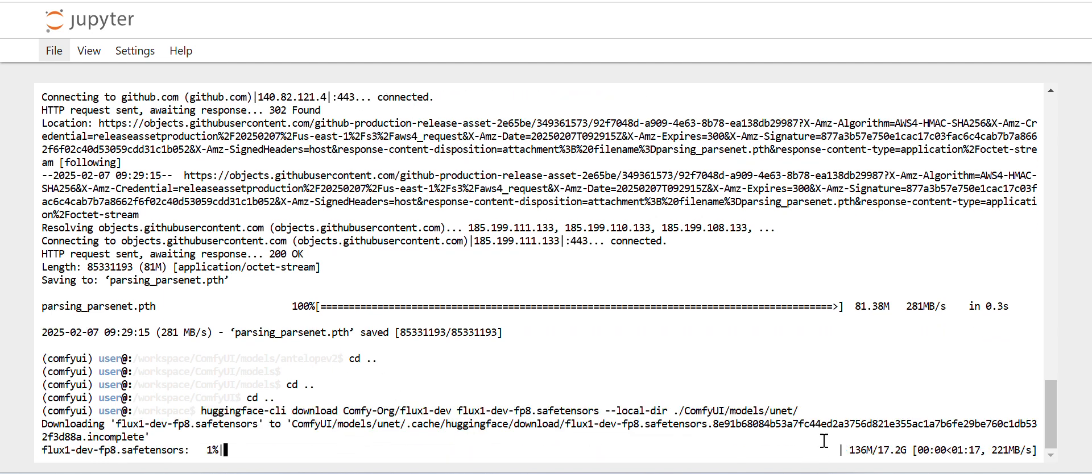
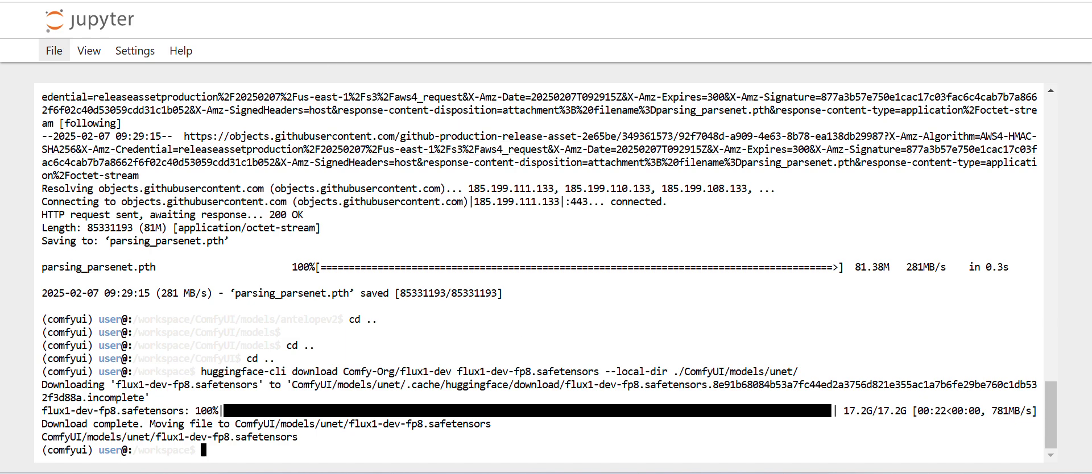
Step: Return to ComfyUI and set the Load Diffusion Model node's unet_name to flux1-dev-fp8.safetensors
key("ctrl+Tab")
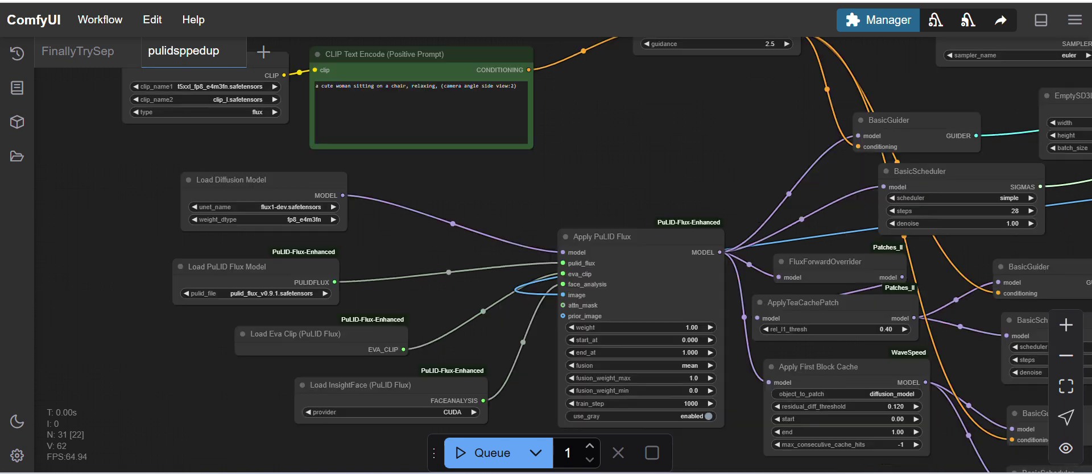
left_click_drag(498, 178, 498, 251)
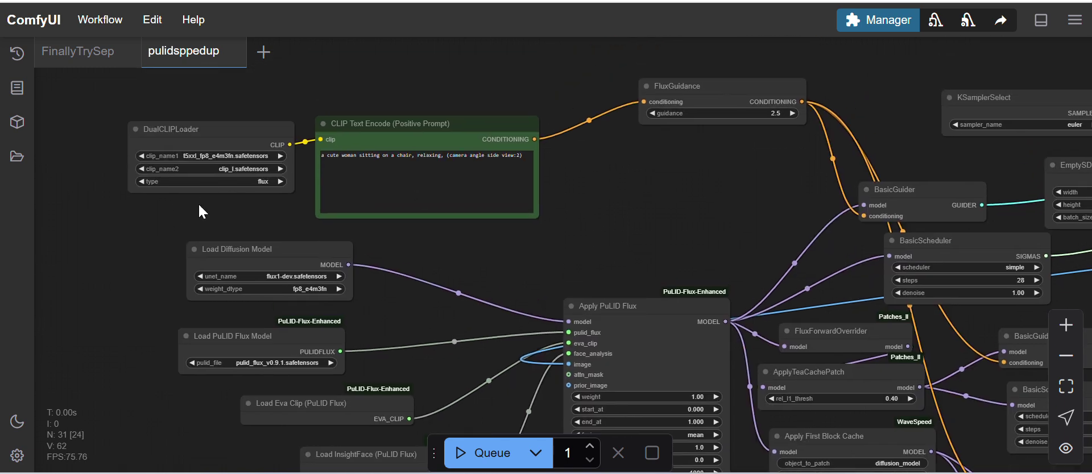
left_click_drag(173, 221, 161, 196)
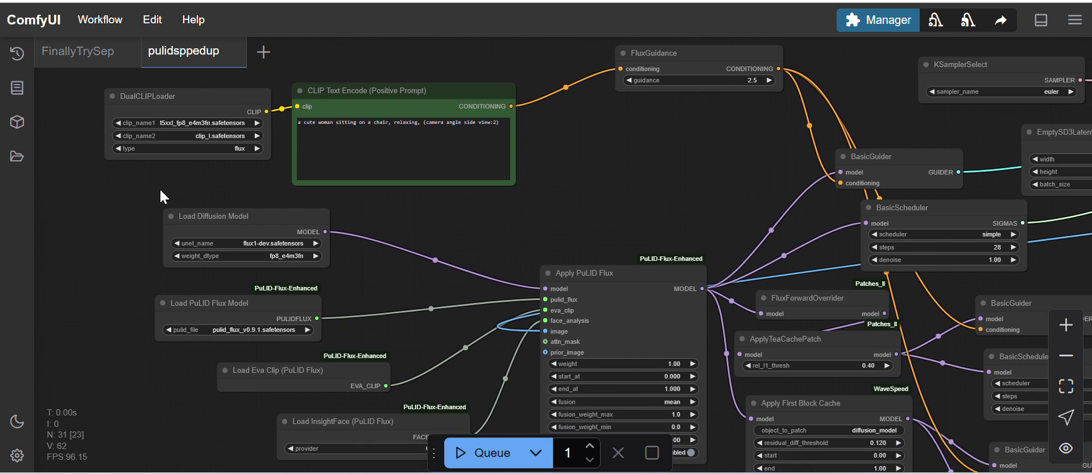
left_click(282, 244)
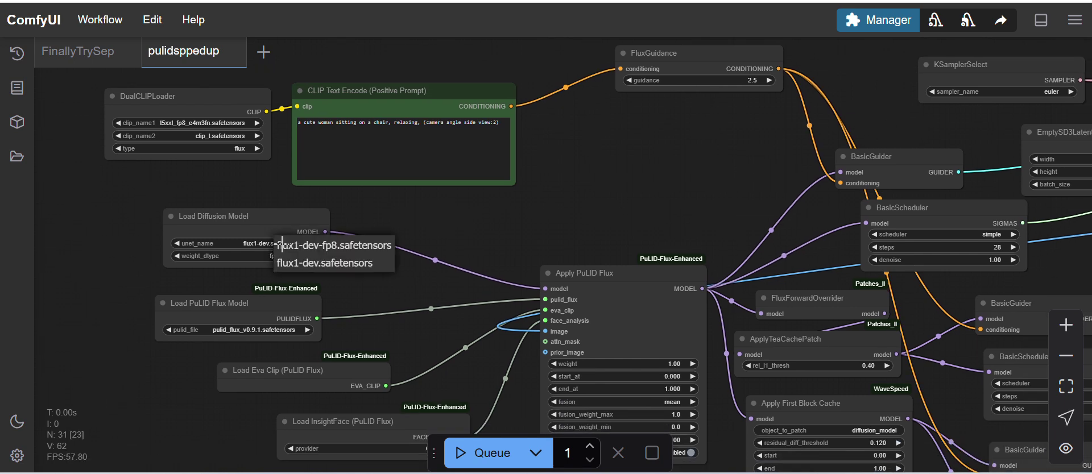
left_click(337, 246)
Step: Move the Load Image node slightly up and to the left between the Save Image nodes, and enlarge it a little
left_click_drag(397, 221, 317, 157)
left_click_drag(434, 158, 489, 194)
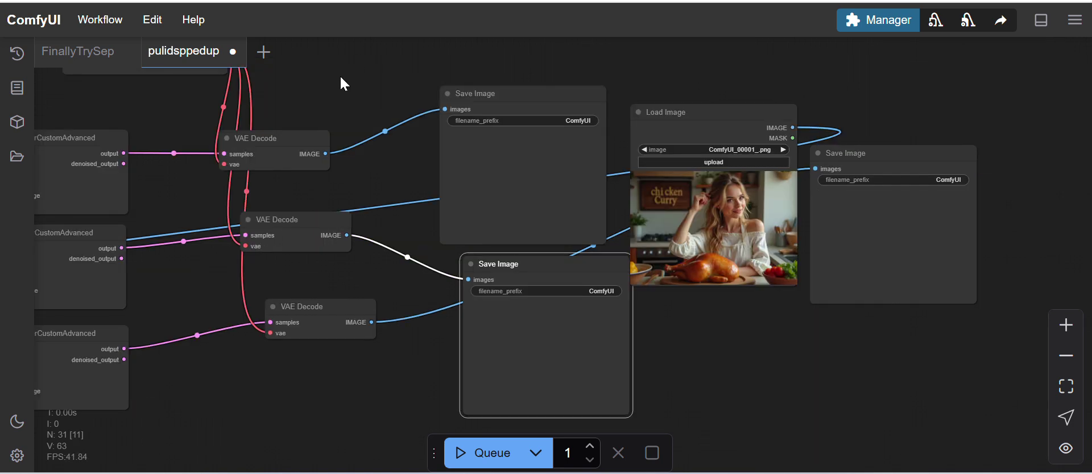
left_click_drag(340, 74, 349, 97)
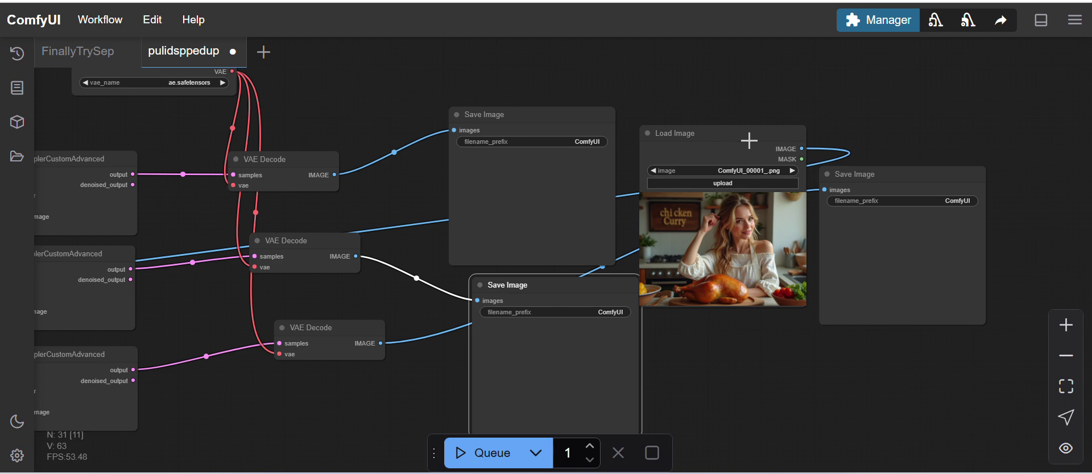
left_click_drag(750, 139, 732, 132)
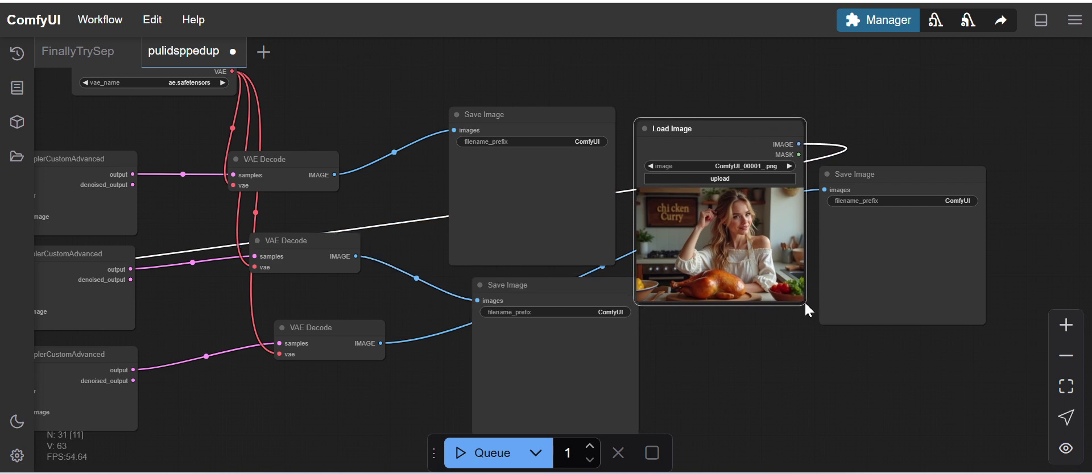
left_click_drag(802, 301, 812, 324)
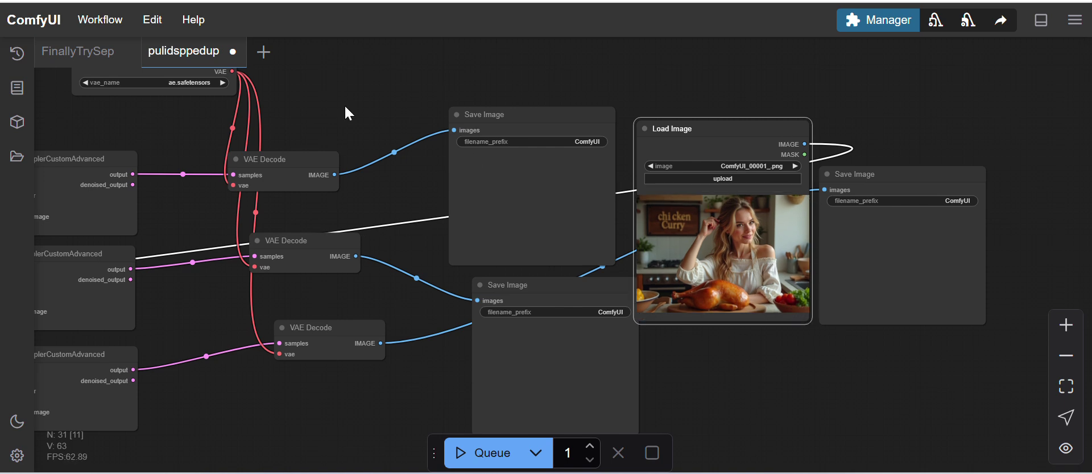
Step: Queue one run of the pulidsppedup workflow and check the running job in the queue list
left_click_drag(339, 109, 546, 136)
left_click_drag(347, 140, 408, 99)
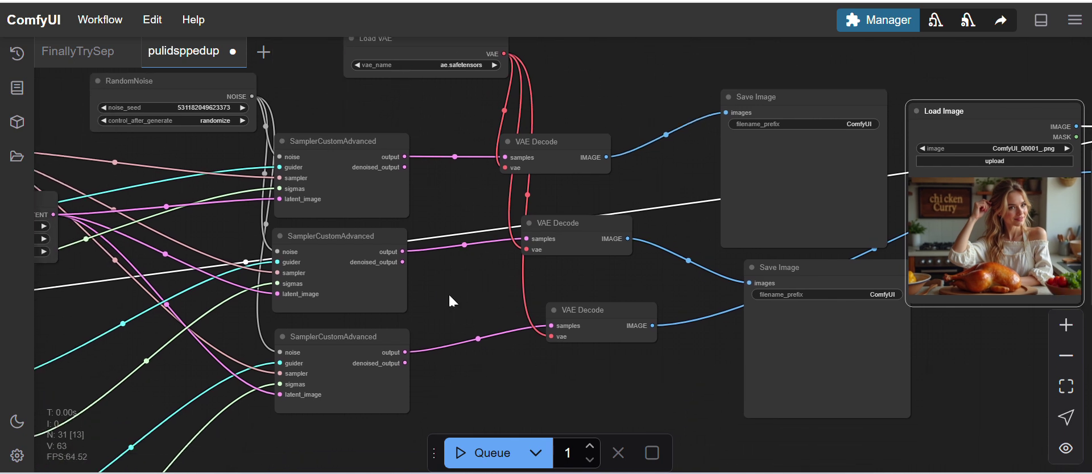
left_click_drag(448, 292, 382, 280)
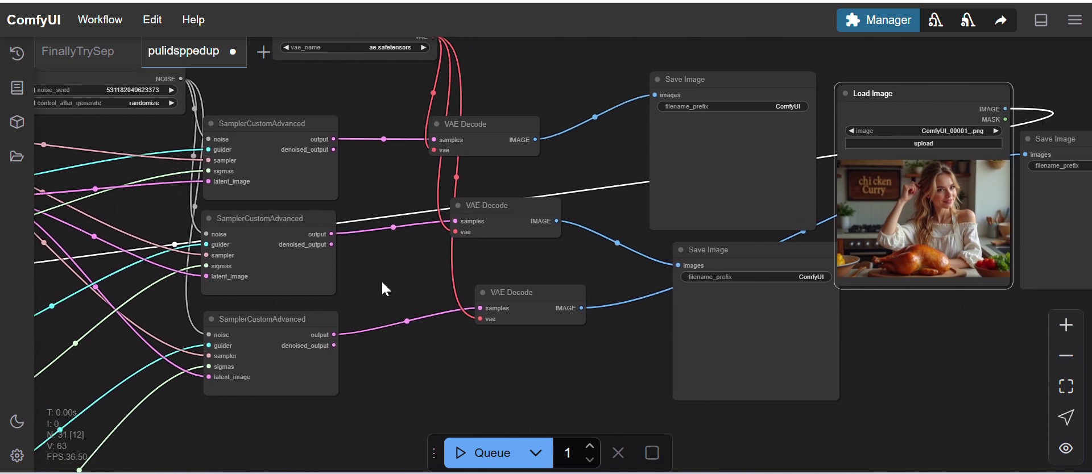
left_click(485, 454)
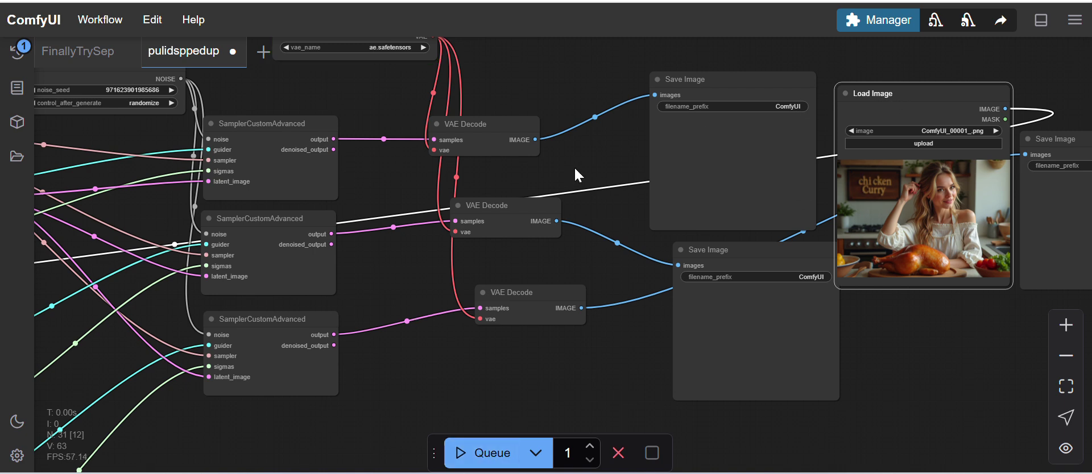
left_click_drag(599, 164, 485, 192)
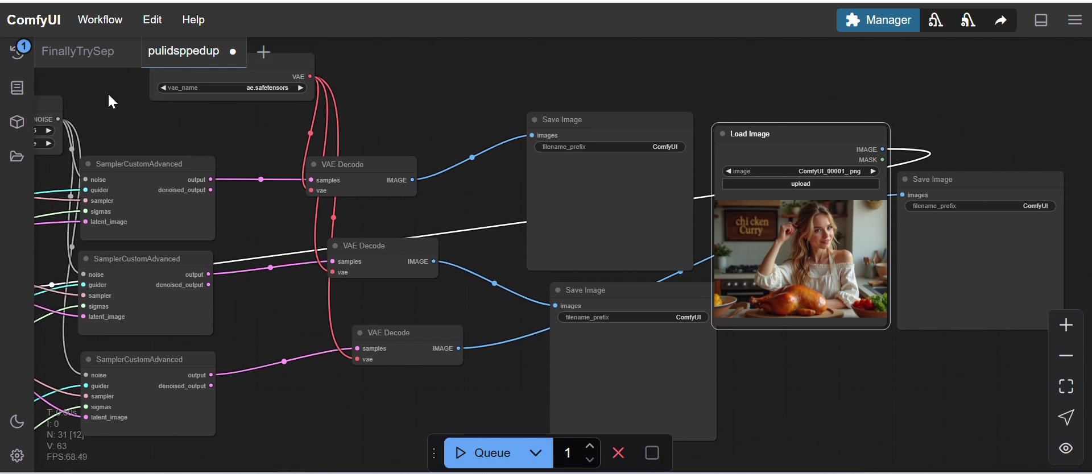
left_click(12, 54)
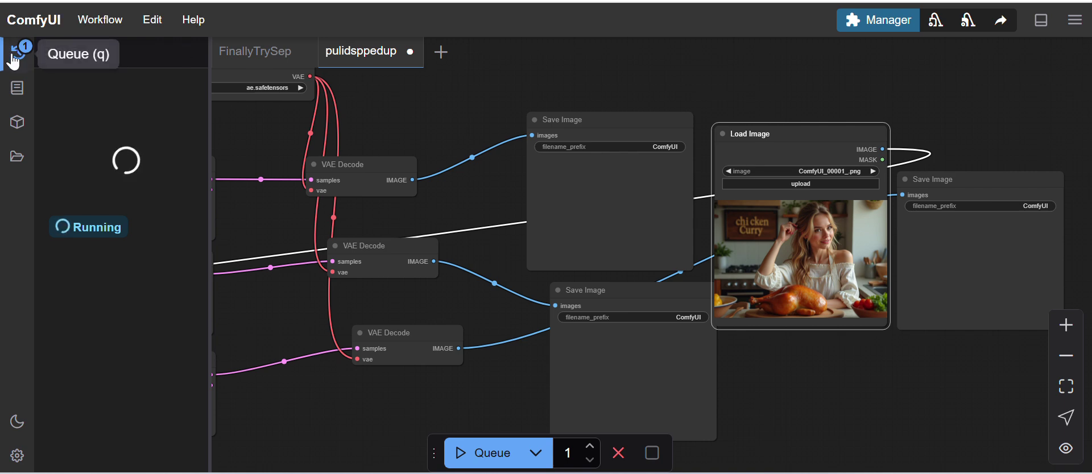
left_click(13, 54)
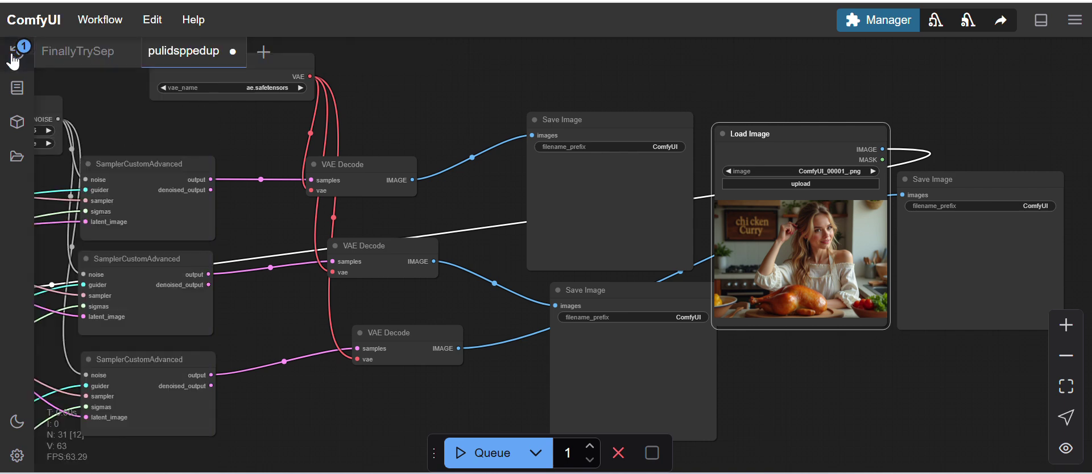
Step: Search the custom nodes for cryst, install Crystools, and return to the workflow canvas without restarting
left_click(878, 19)
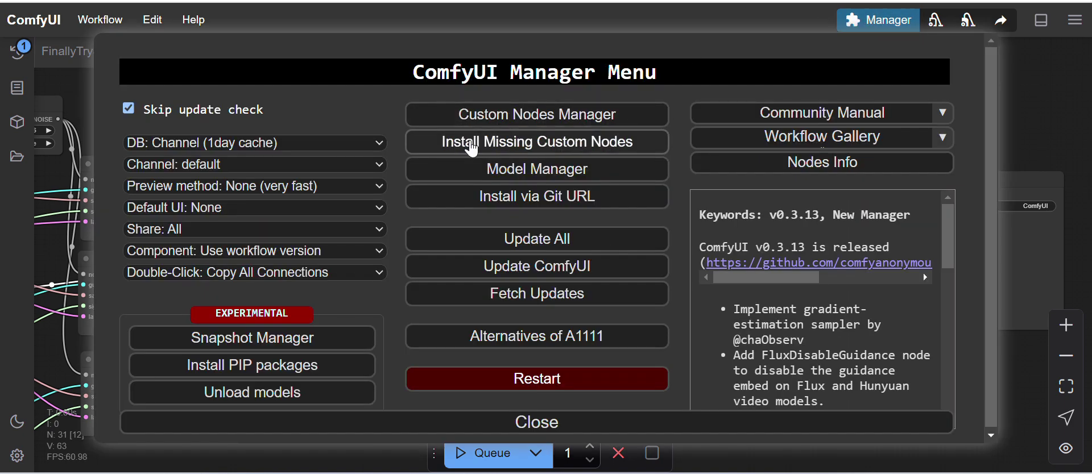
left_click(499, 116)
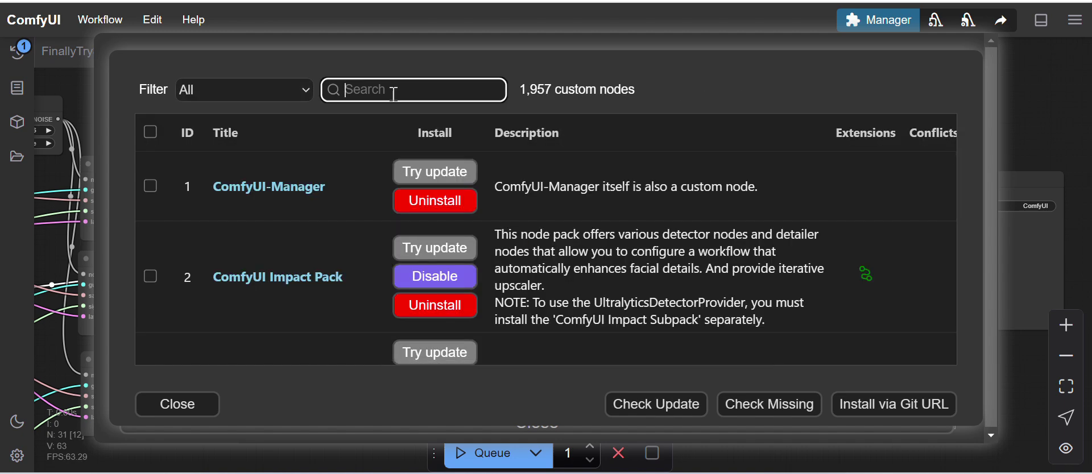
type("cryst")
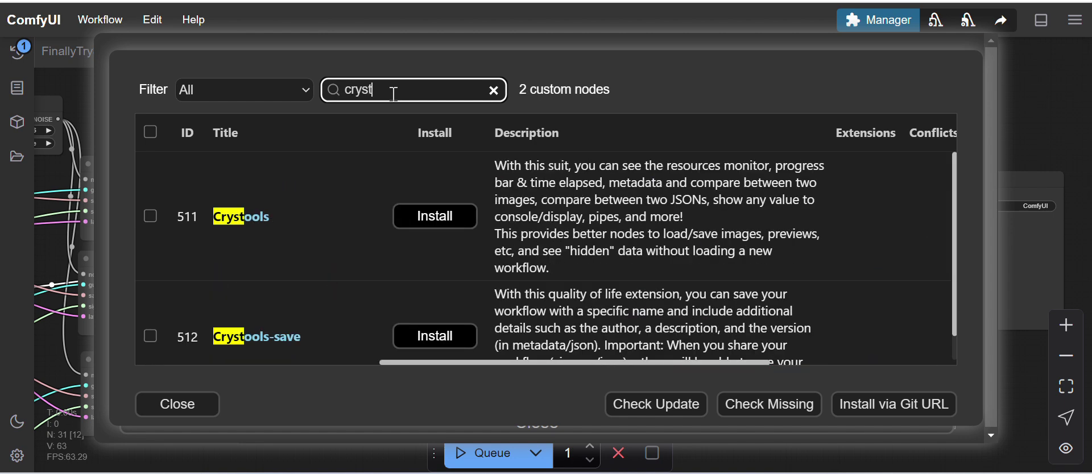
left_click(432, 219)
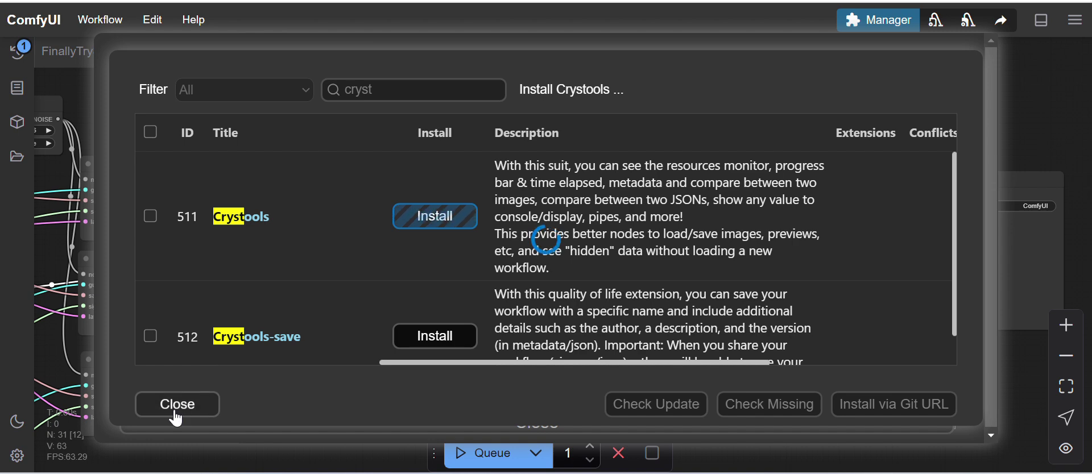
left_click(17, 52)
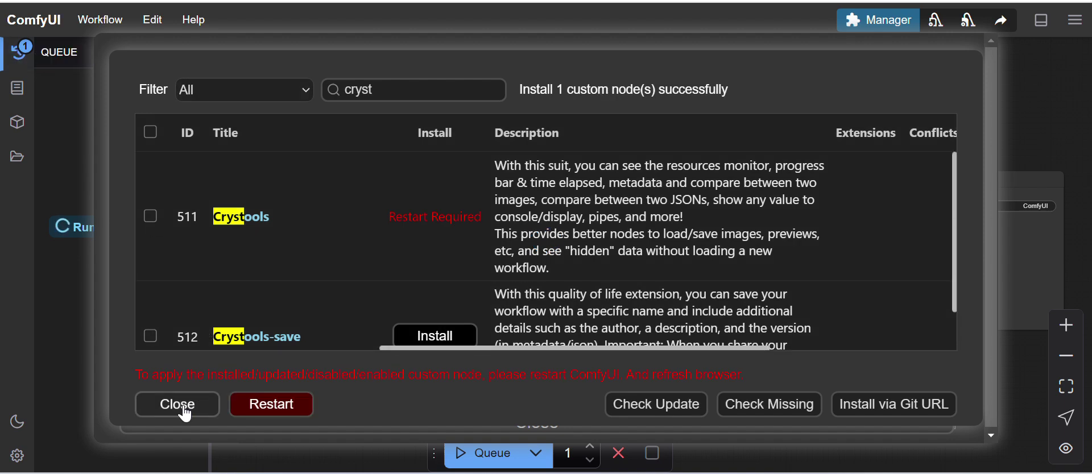
left_click(179, 416)
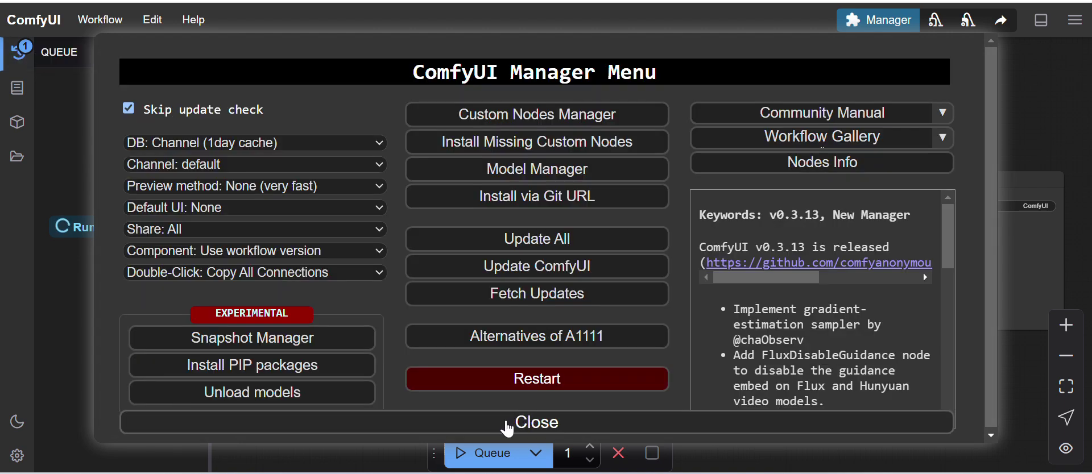
left_click(506, 421)
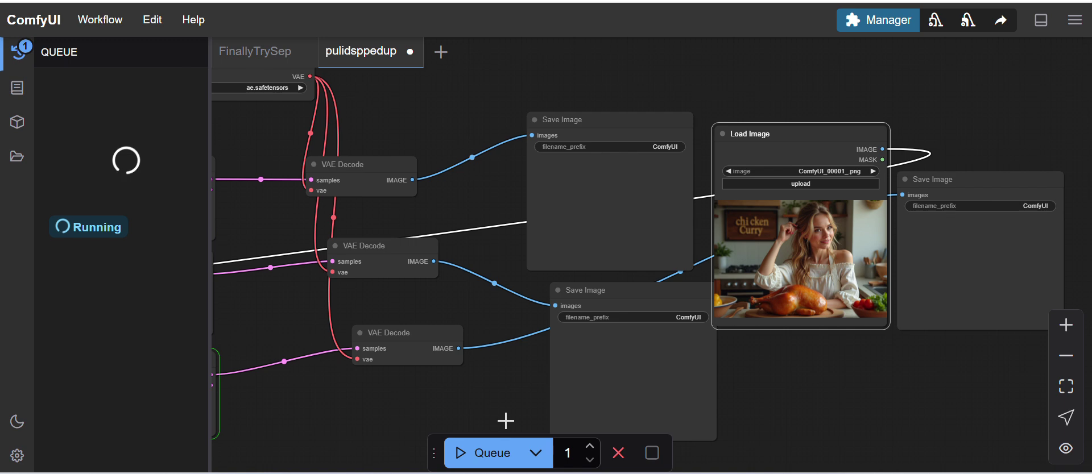
left_click(17, 51)
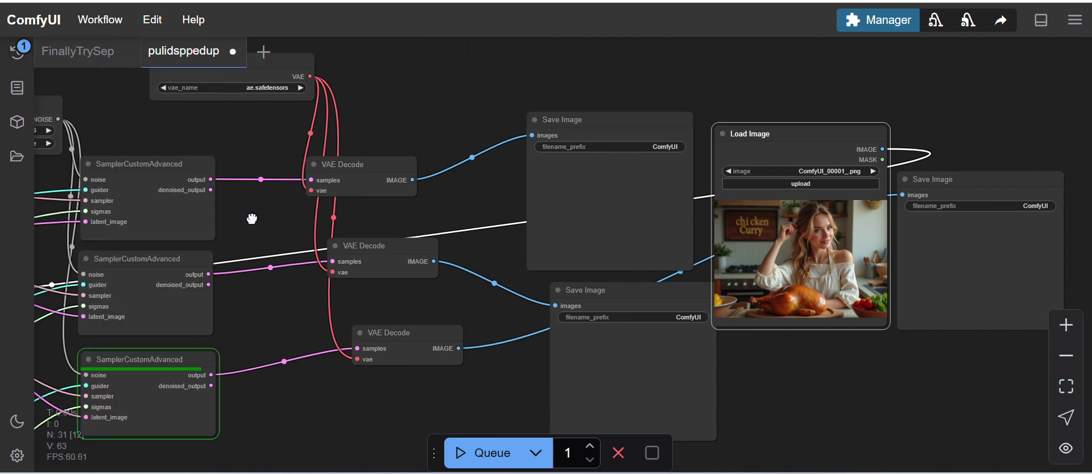
Step: Check the running samplers and move the Save Image node beside Load Image down and slightly to the left
left_click_drag(249, 217, 538, 209)
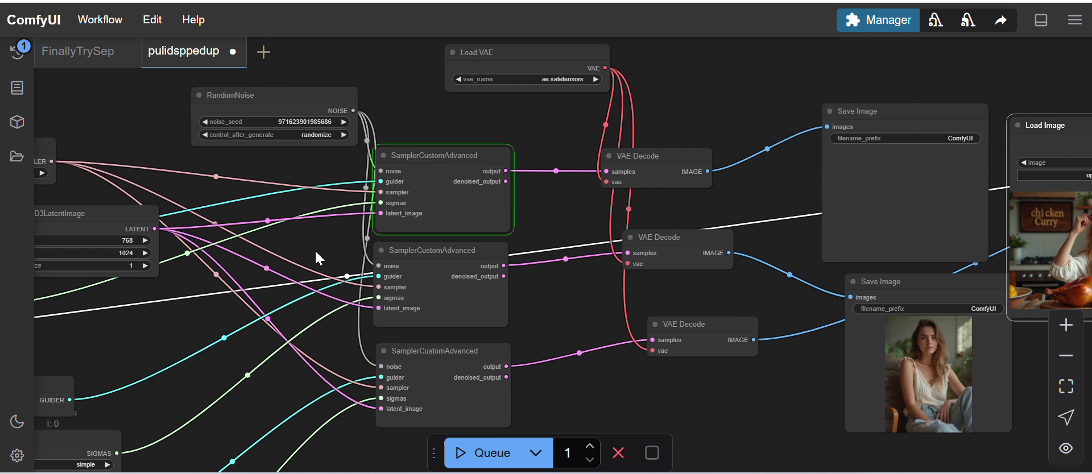
left_click_drag(315, 250, 319, 219)
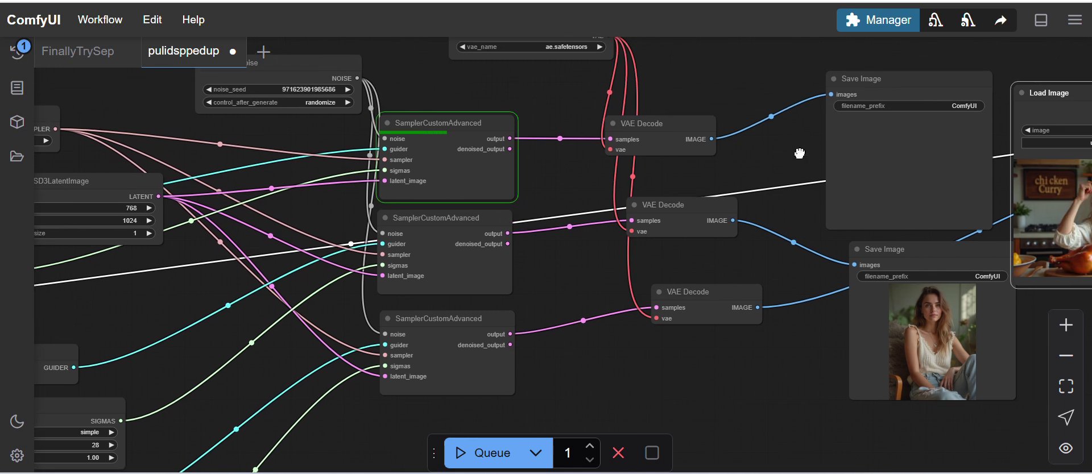
left_click_drag(800, 153, 603, 164)
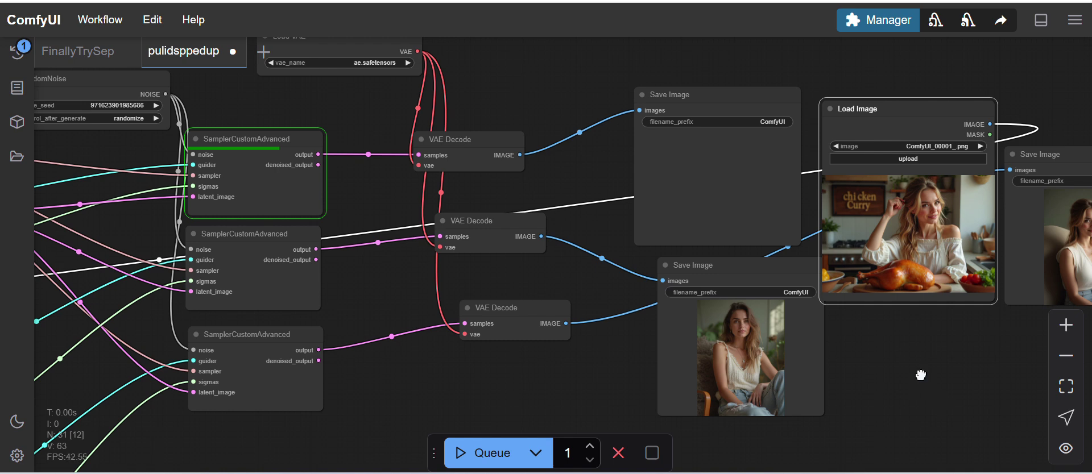
left_click_drag(921, 376, 759, 360)
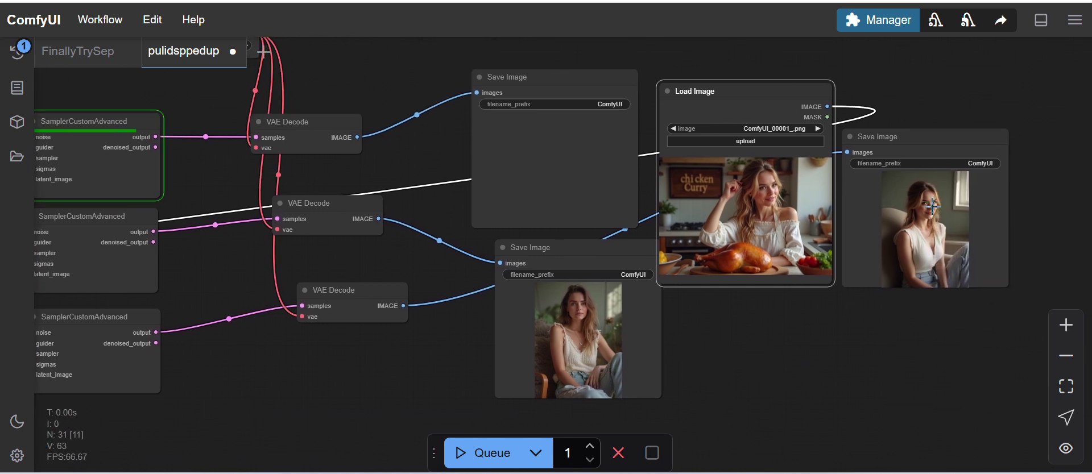
left_click_drag(915, 149, 878, 262)
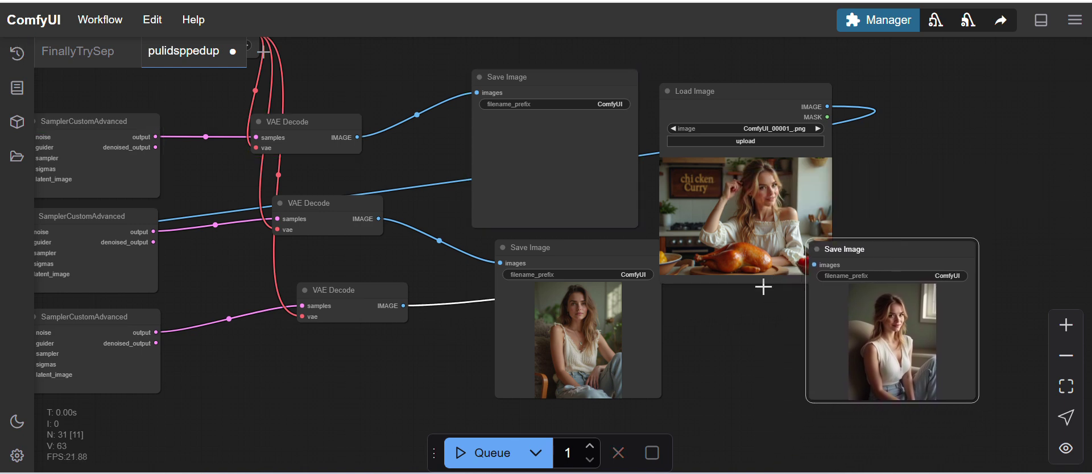
Step: Move the third SamplerCustomAdvanced node and its VAE Decode node down and to the right, away from the nodes above
left_click_drag(375, 398, 518, 372)
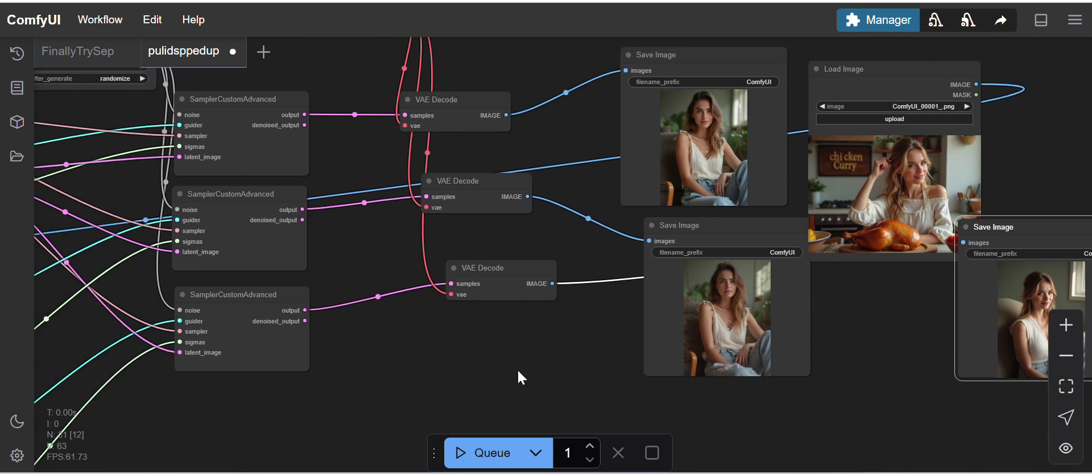
left_click_drag(364, 260, 553, 259)
left_click_drag(404, 291, 453, 332)
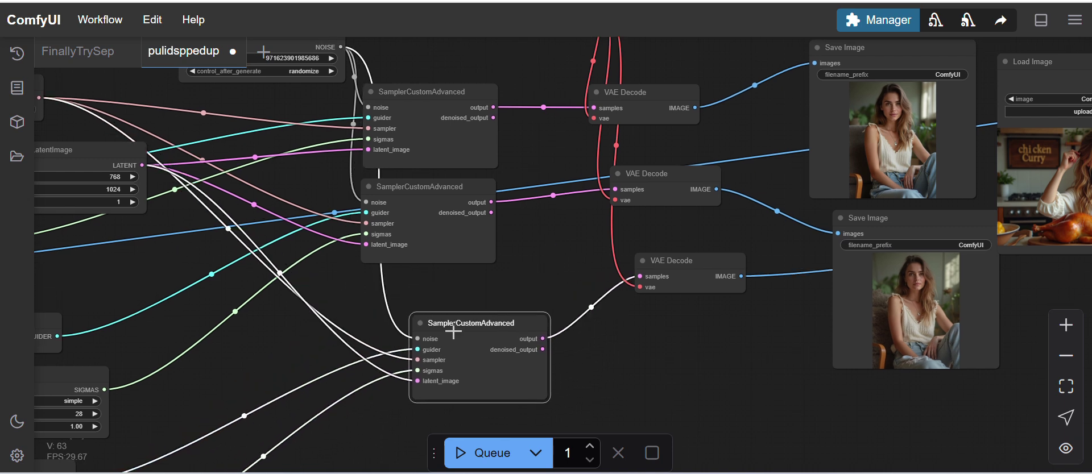
left_click_drag(247, 352, 443, 218)
left_click_drag(104, 297, 148, 330)
left_click_drag(539, 241, 190, 268)
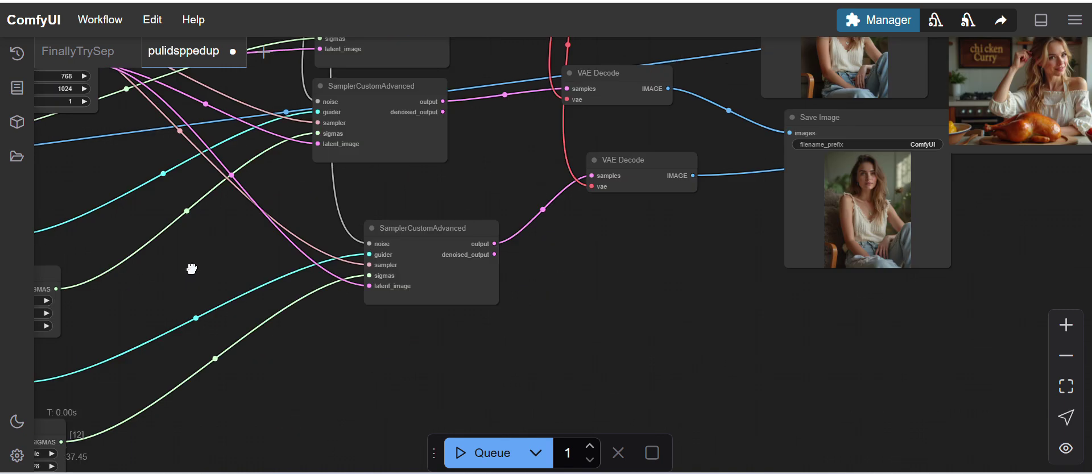
left_click_drag(590, 295, 250, 307)
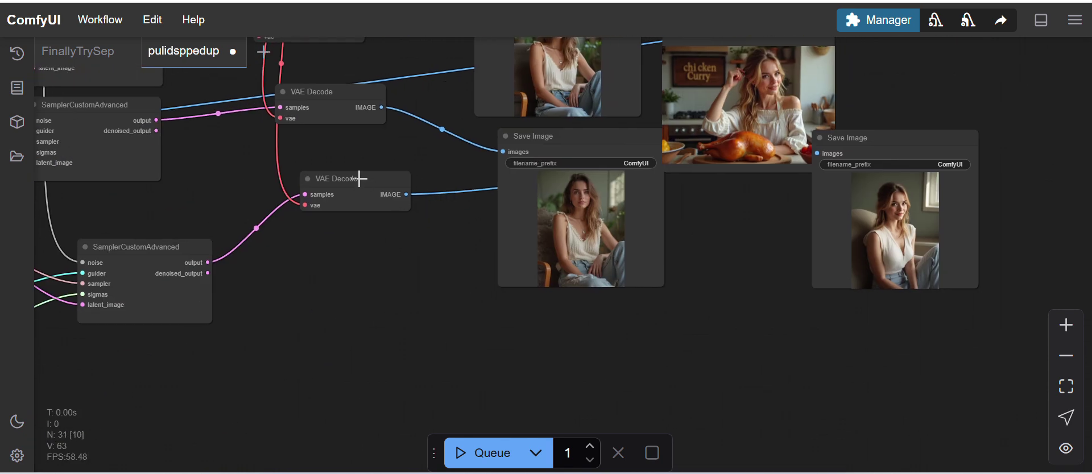
left_click_drag(358, 176, 372, 201)
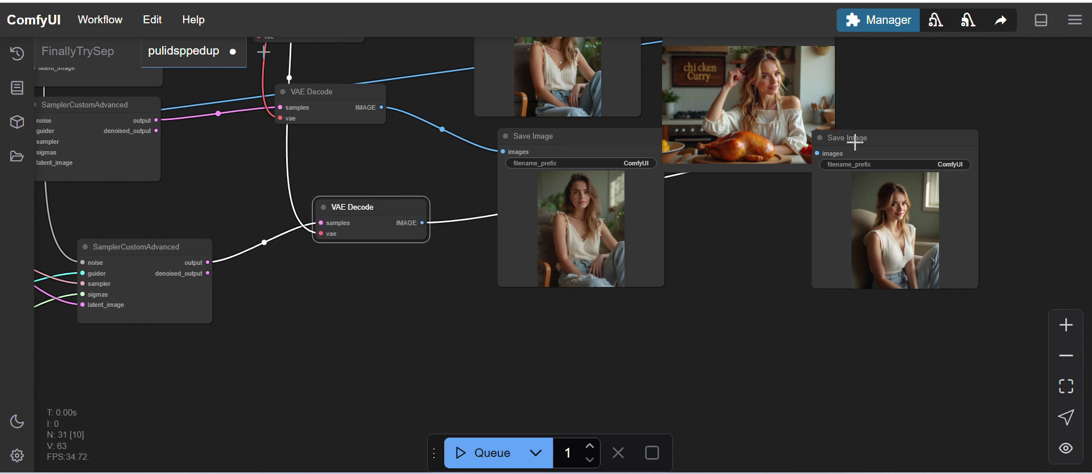
Step: Place the third Save Image node below the Load Image node so the two no longer overlap
left_click_drag(851, 140, 784, 193)
left_click_drag(938, 128, 772, 203)
left_click_drag(751, 173, 765, 188)
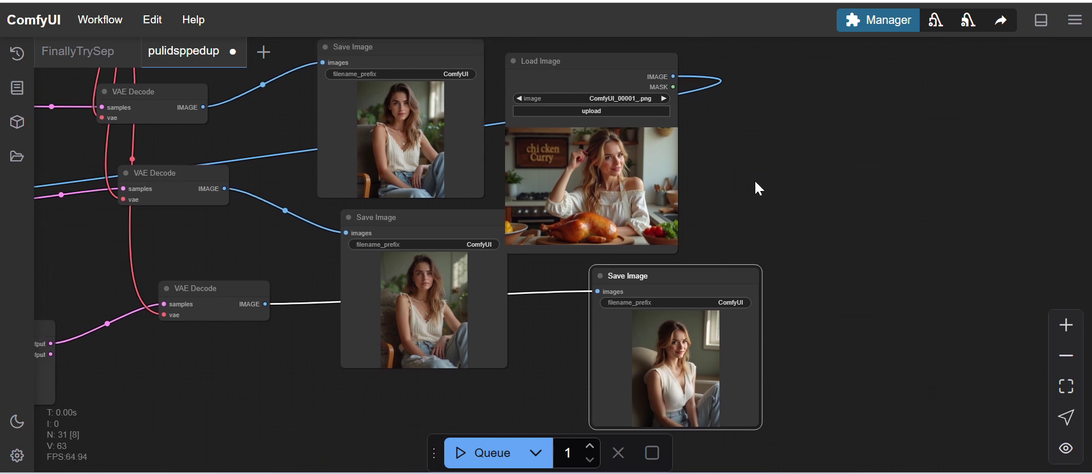
Step: Examine the three generated portraits in the Save Image nodes and compare their faces with the Load Image reference
scroll(743, 163, "up", 1)
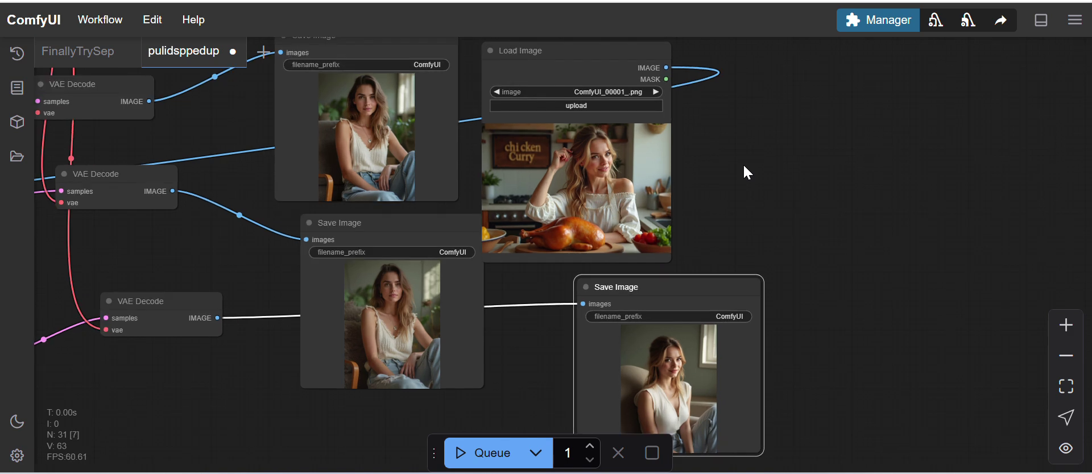
scroll(743, 166, "down", 1)
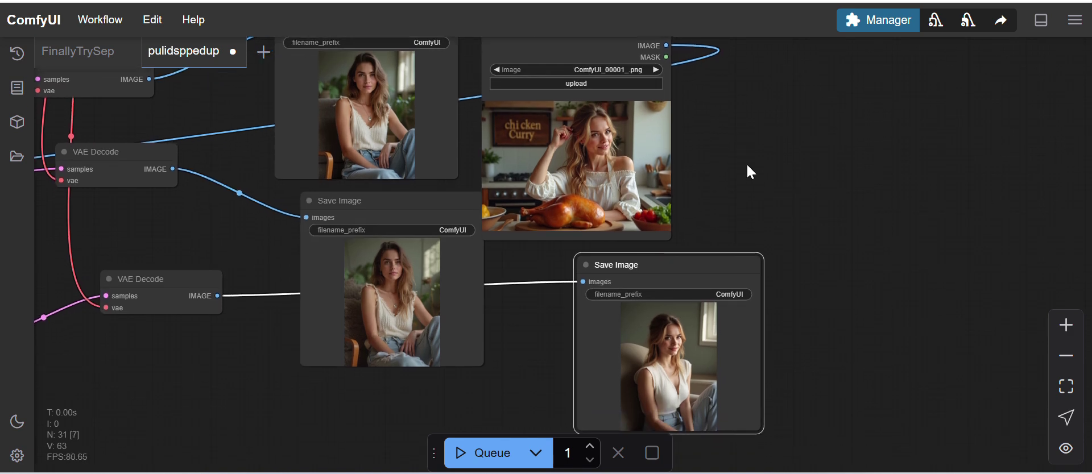
scroll(747, 159, "up", 1)
left_click_drag(746, 156, 763, 180)
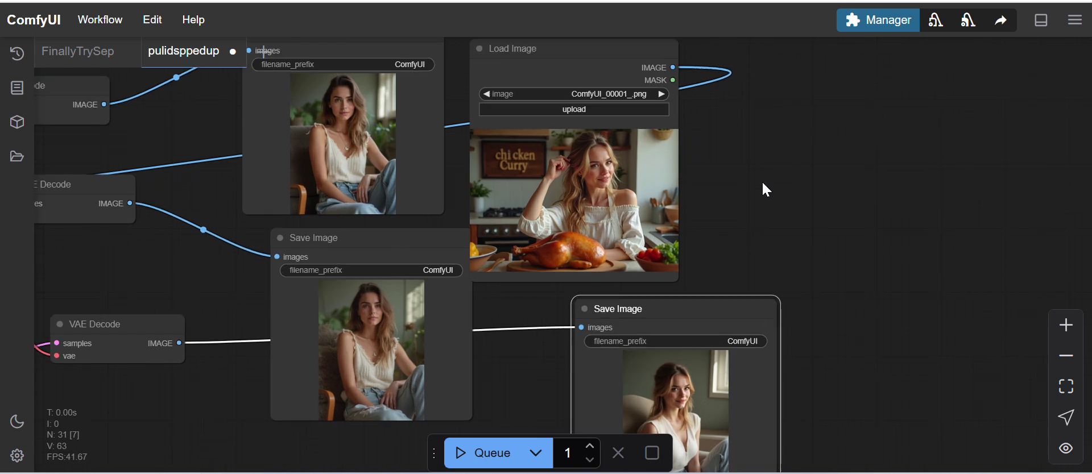
scroll(762, 180, "up", 2)
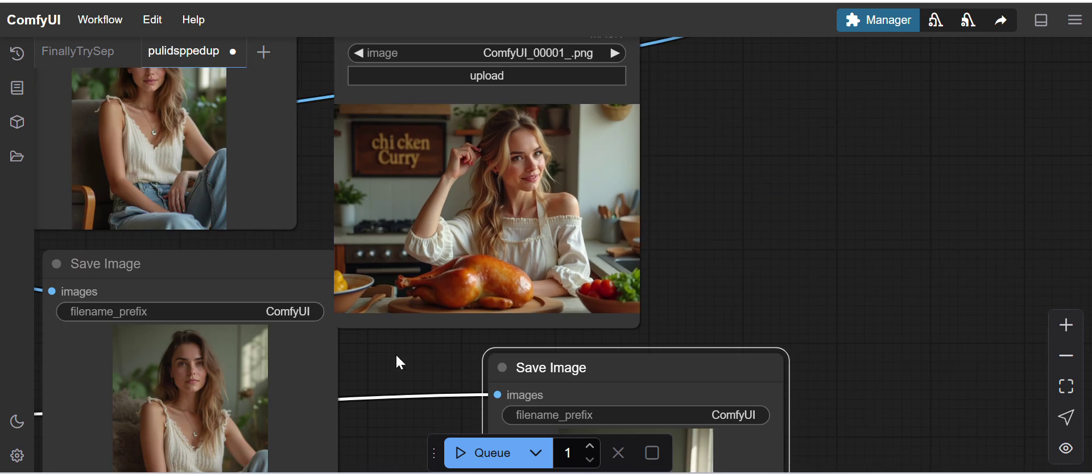
left_click_drag(429, 367, 521, 378)
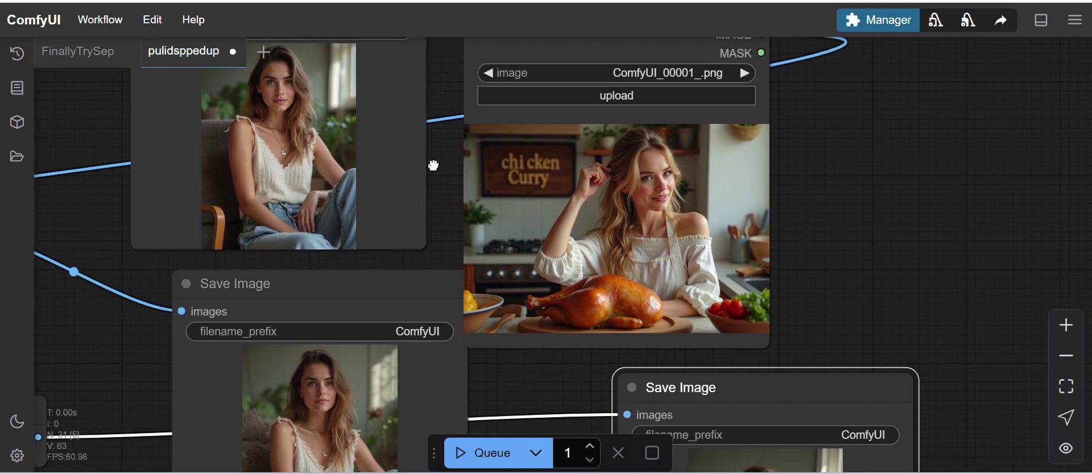
left_click_drag(433, 166, 506, 197)
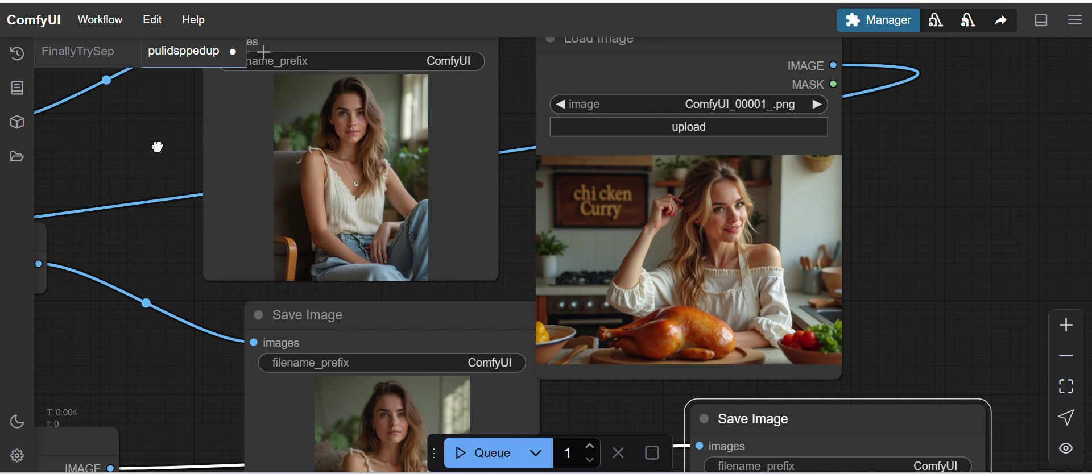
left_click_drag(159, 147, 135, 154)
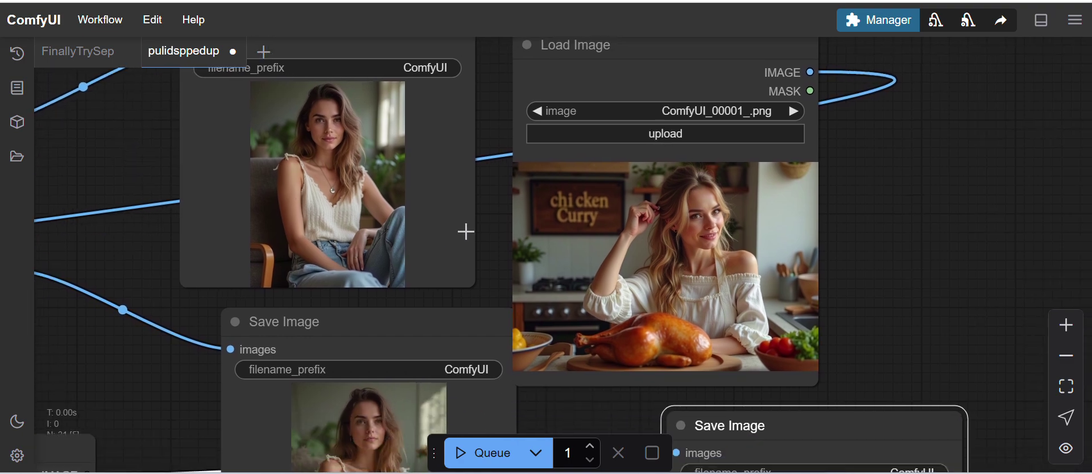
mouse_move(487, 220)
left_mouse_down()
mouse_move(471, 256)
mouse_move(476, 231)
left_mouse_up()
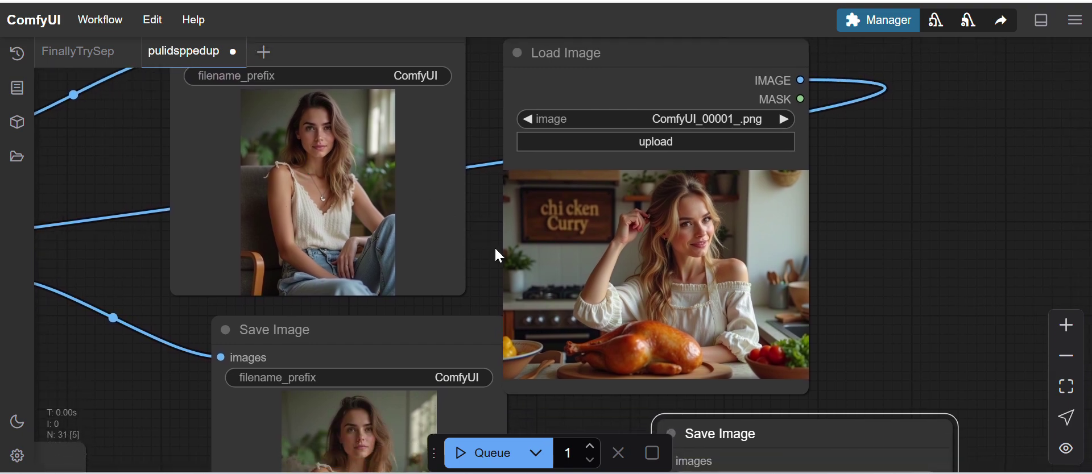
left_click_drag(859, 271, 822, 120)
left_click_drag(565, 276, 555, 248)
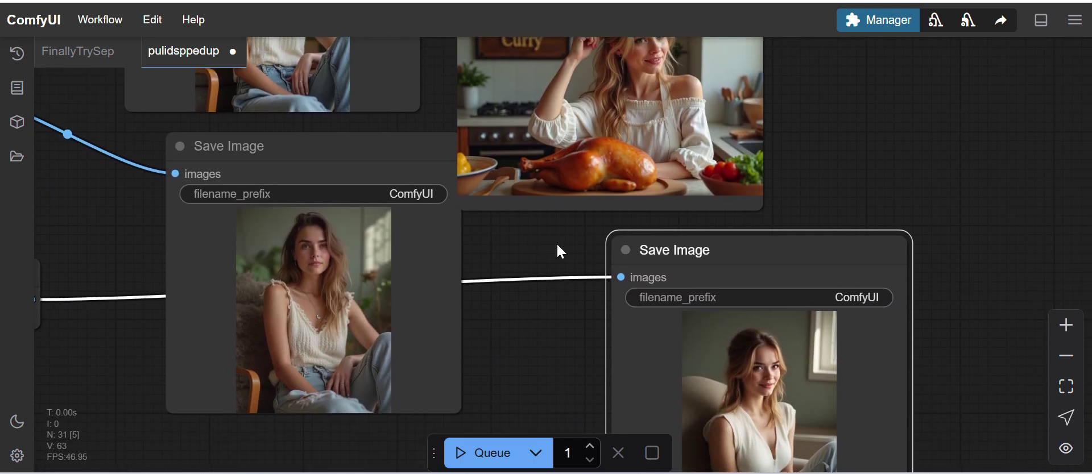
left_click_drag(529, 300, 532, 284)
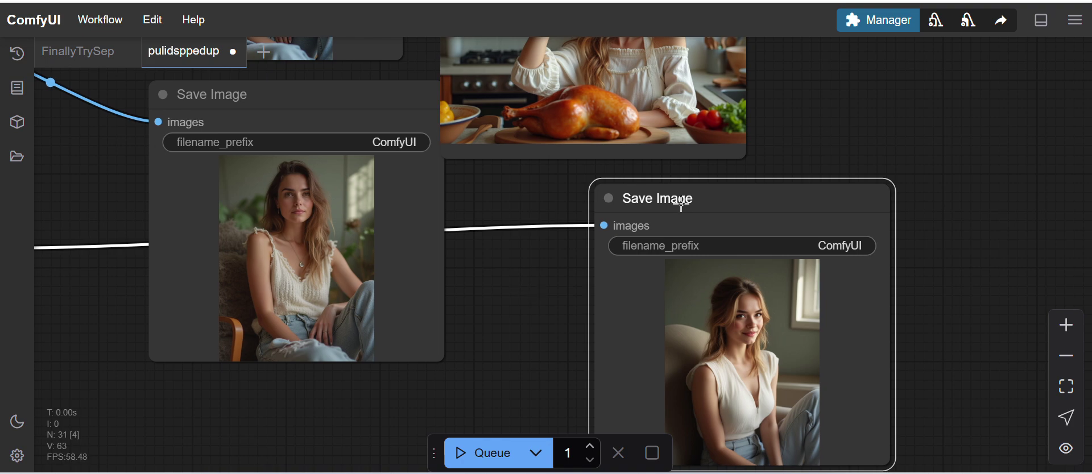
Step: Move the third Save Image node up beside the Load Image node so its portrait sits side by side with the reference image
left_click_drag(685, 197, 817, 149)
left_click_drag(631, 246, 524, 358)
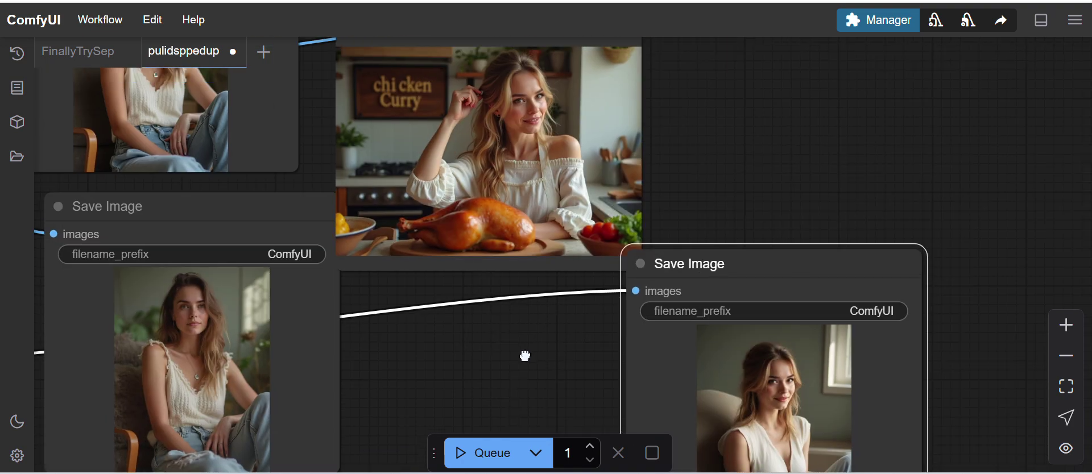
left_click_drag(715, 259, 755, 154)
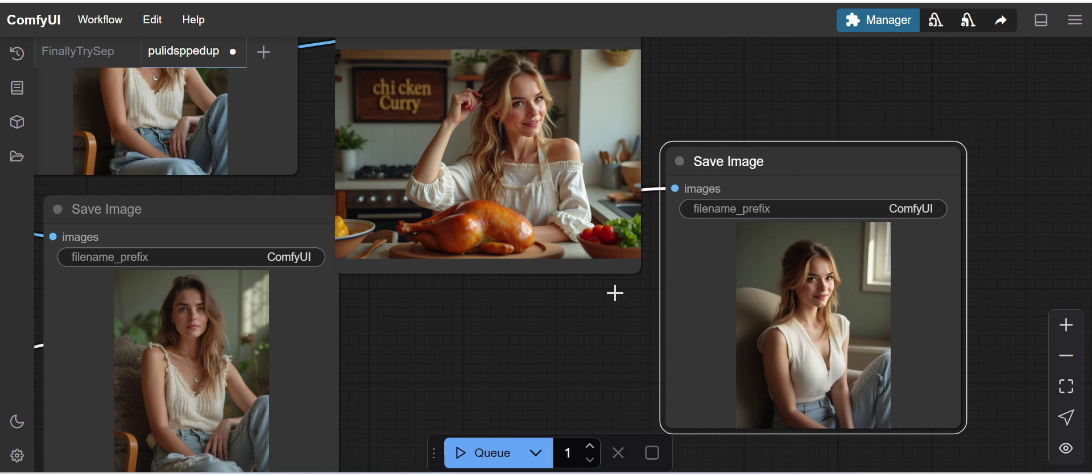
left_click_drag(505, 325, 470, 368)
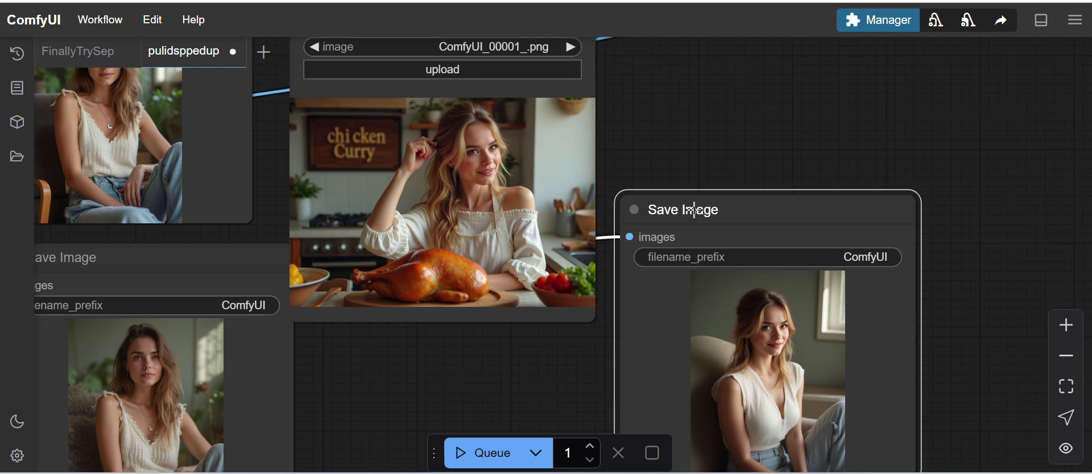
left_click_drag(705, 210, 718, 131)
left_click_drag(684, 95, 633, 150)
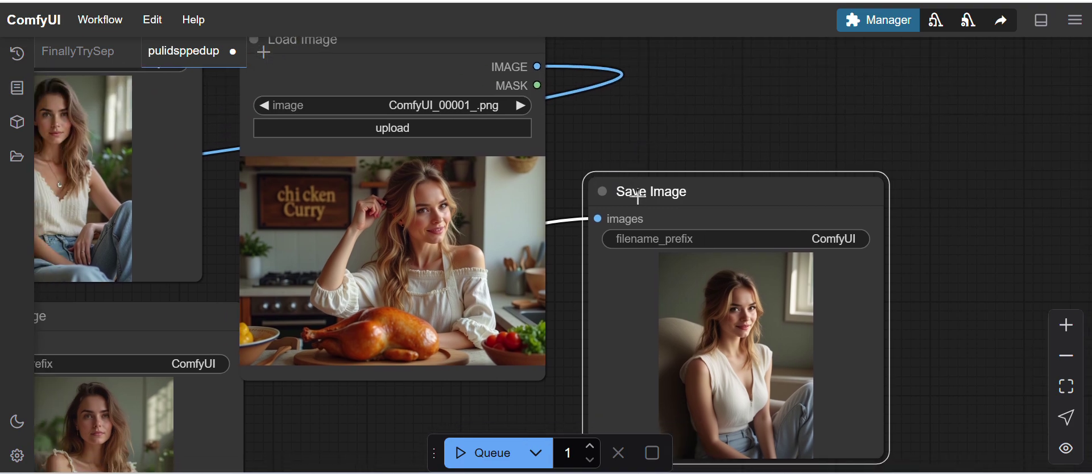
left_click_drag(640, 190, 676, 129)
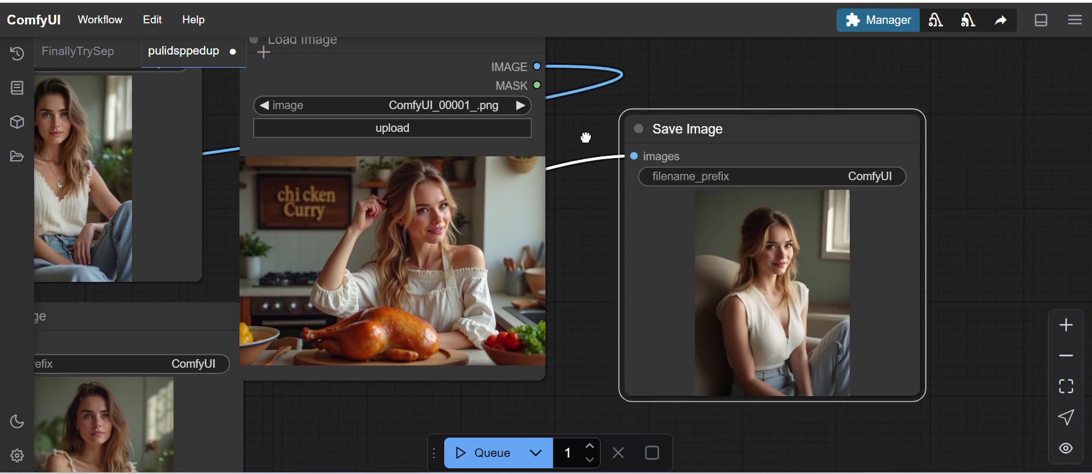
left_click_drag(585, 136, 577, 157)
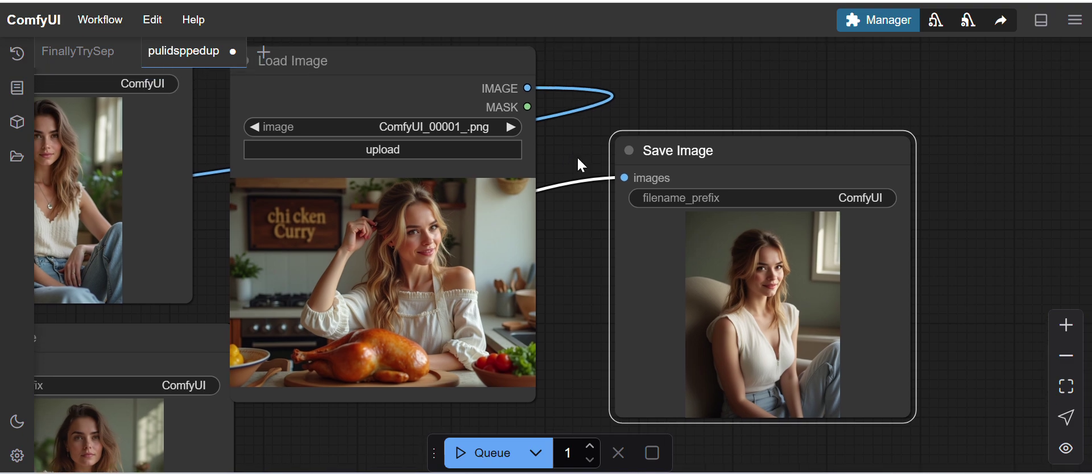
left_click(578, 244)
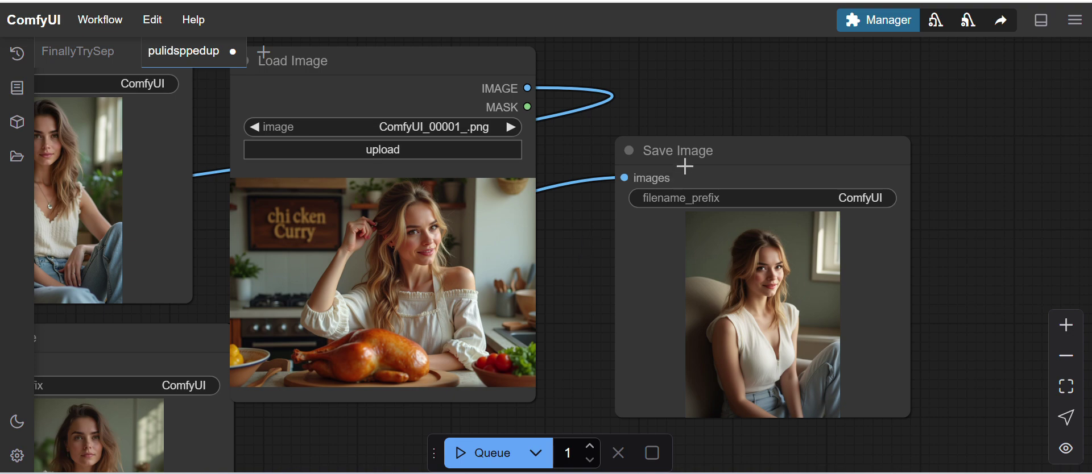
left_click_drag(666, 152, 664, 131)
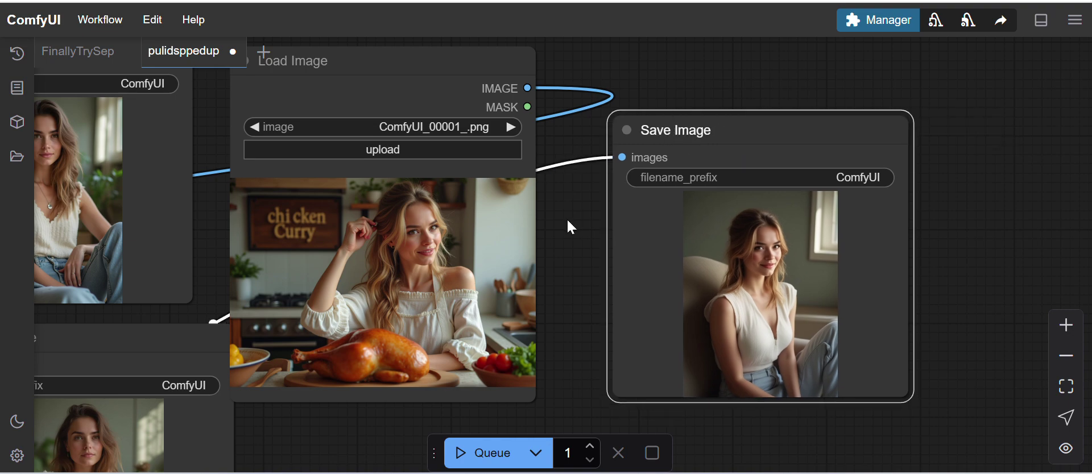